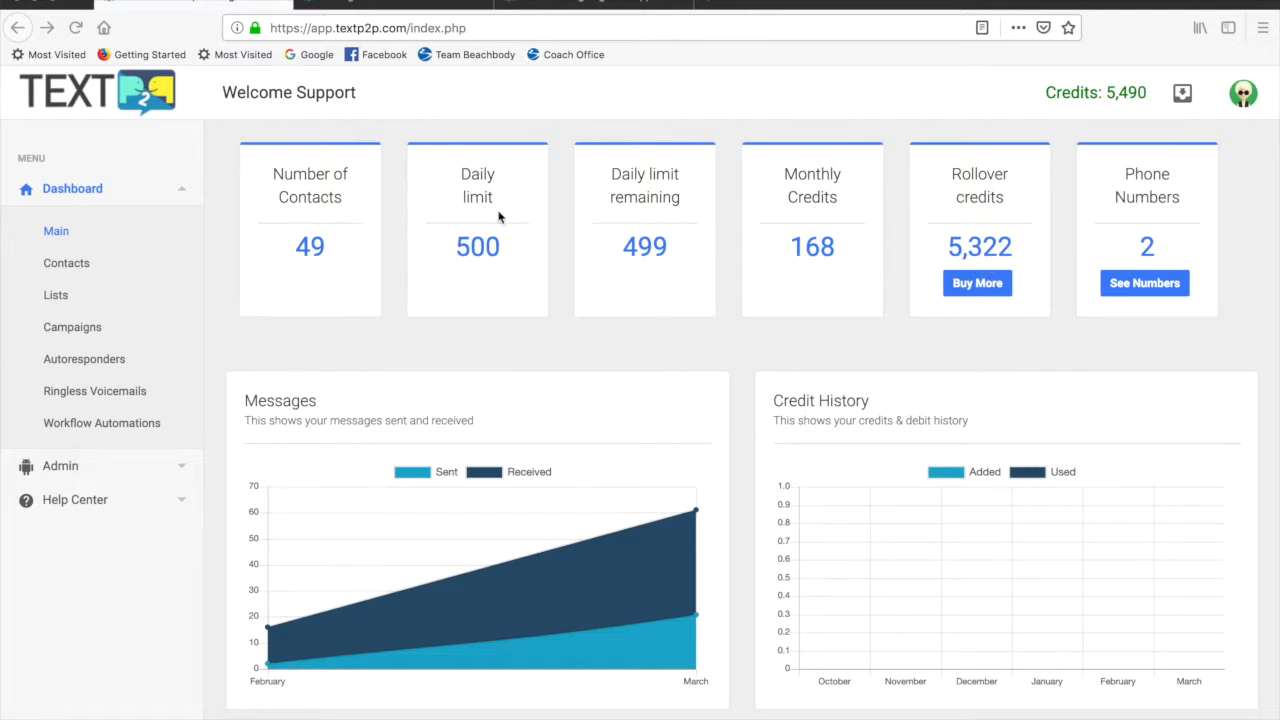
# View the phone numbers assigned to the account, and dismiss the message that lists them
pyautogui.click(478, 248)
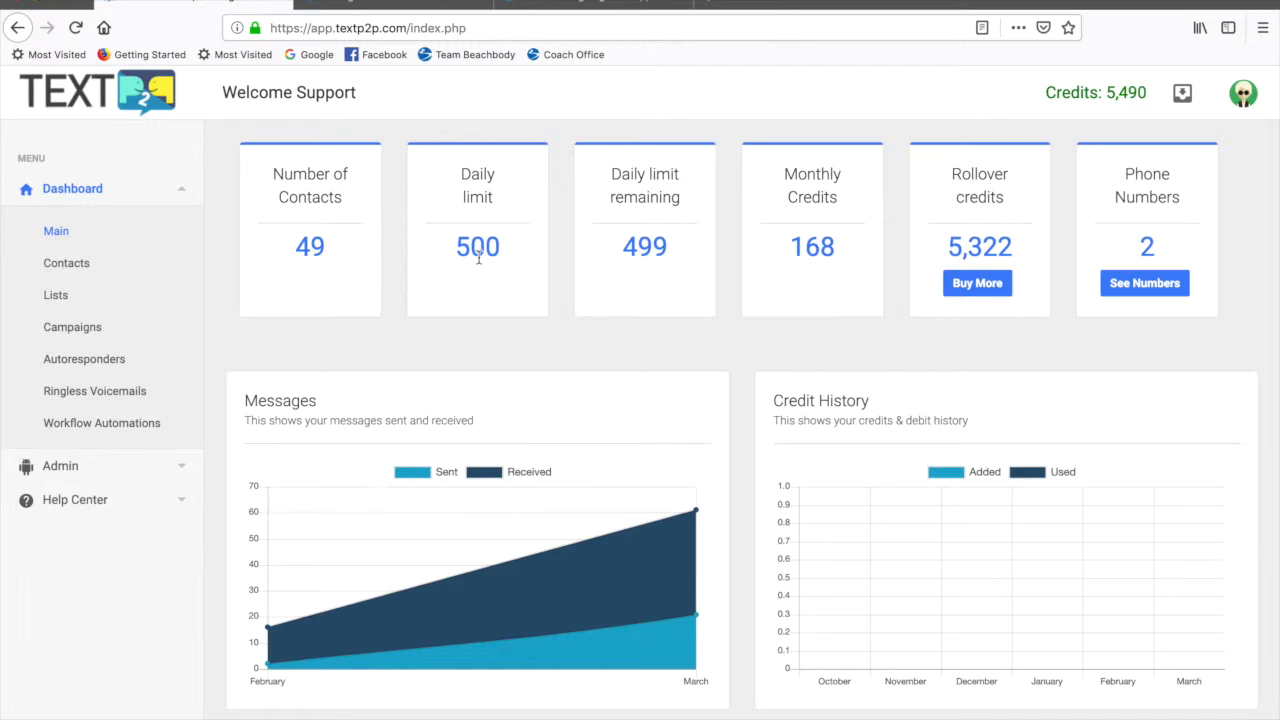
pyautogui.click(1155, 287)
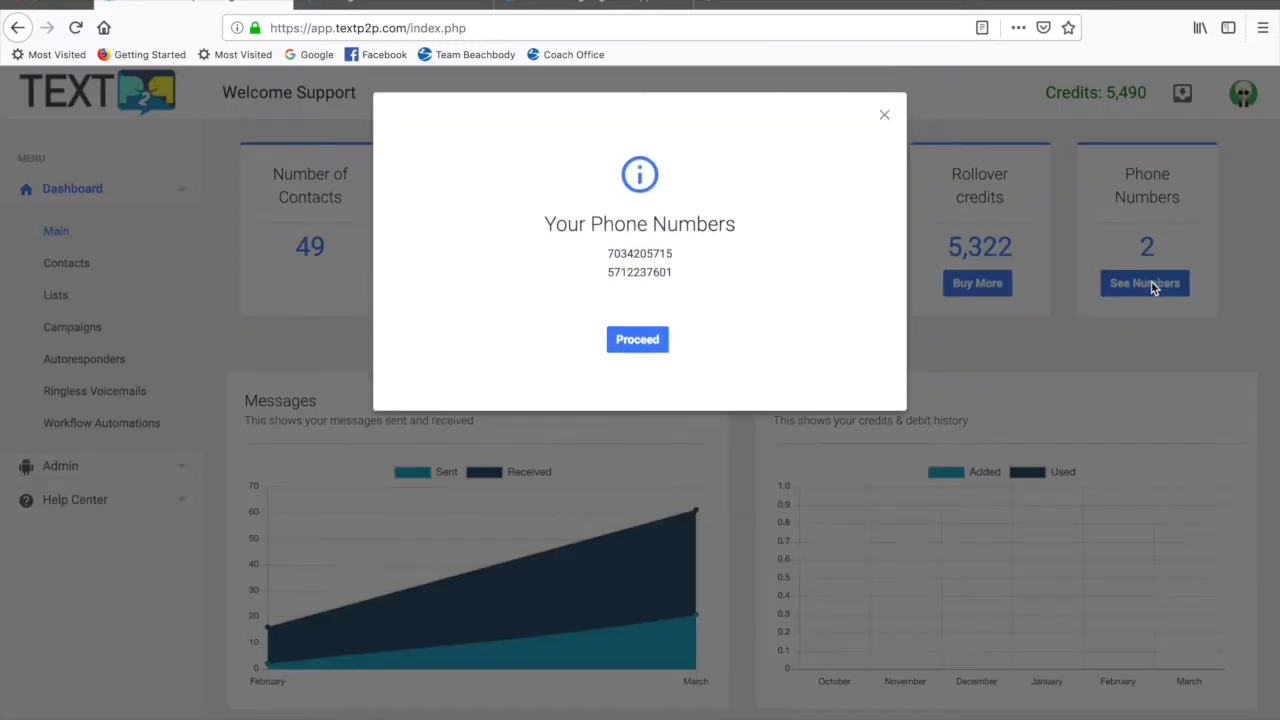
pyautogui.click(658, 343)
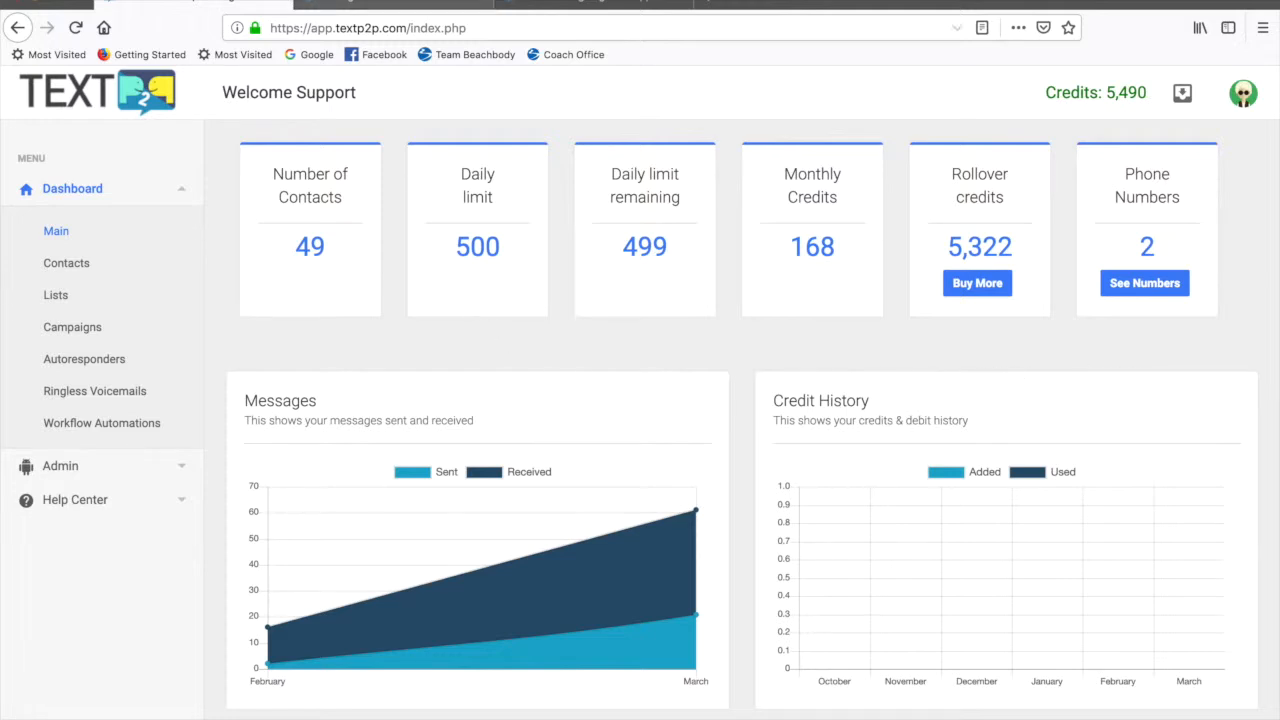
# Examine the Starter, Pro, Business and Enterprise plans on the TextP2P pricing page, comparing phone numbers, text credits and daily limits
pyautogui.click(396, 4)
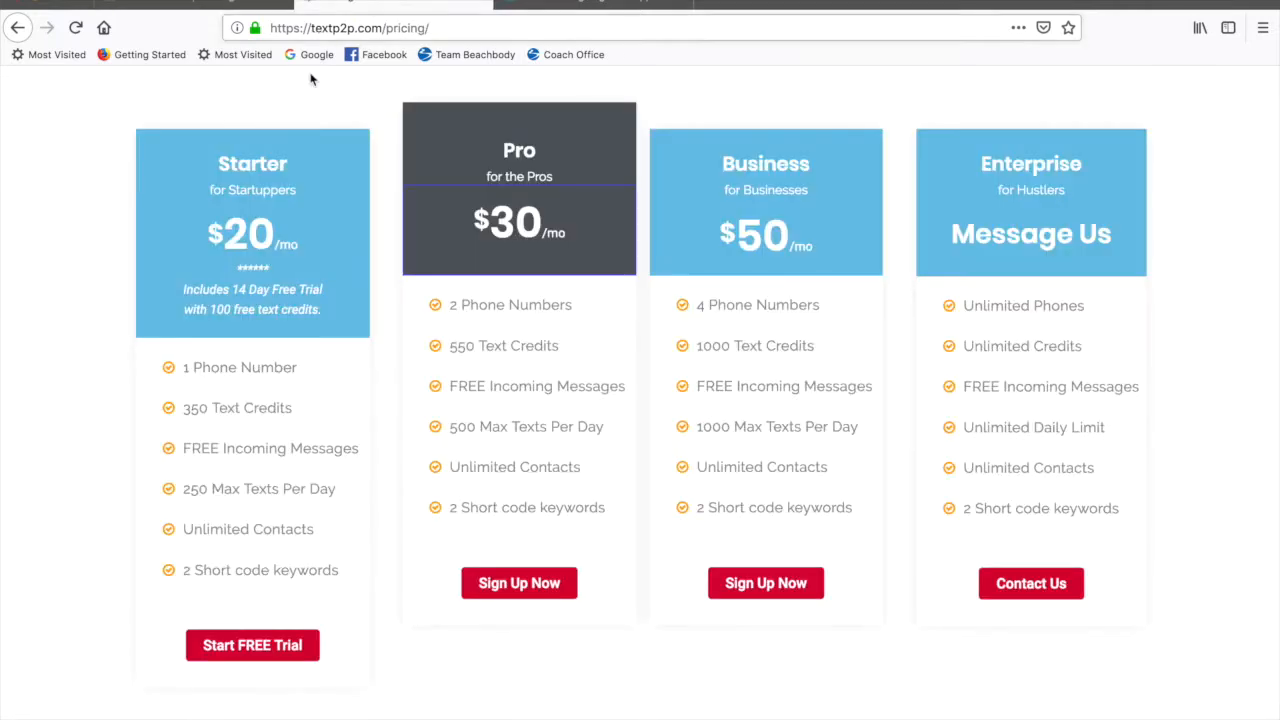
pyautogui.scroll(2, 47, 205)
pyautogui.scroll(5, 48, 212)
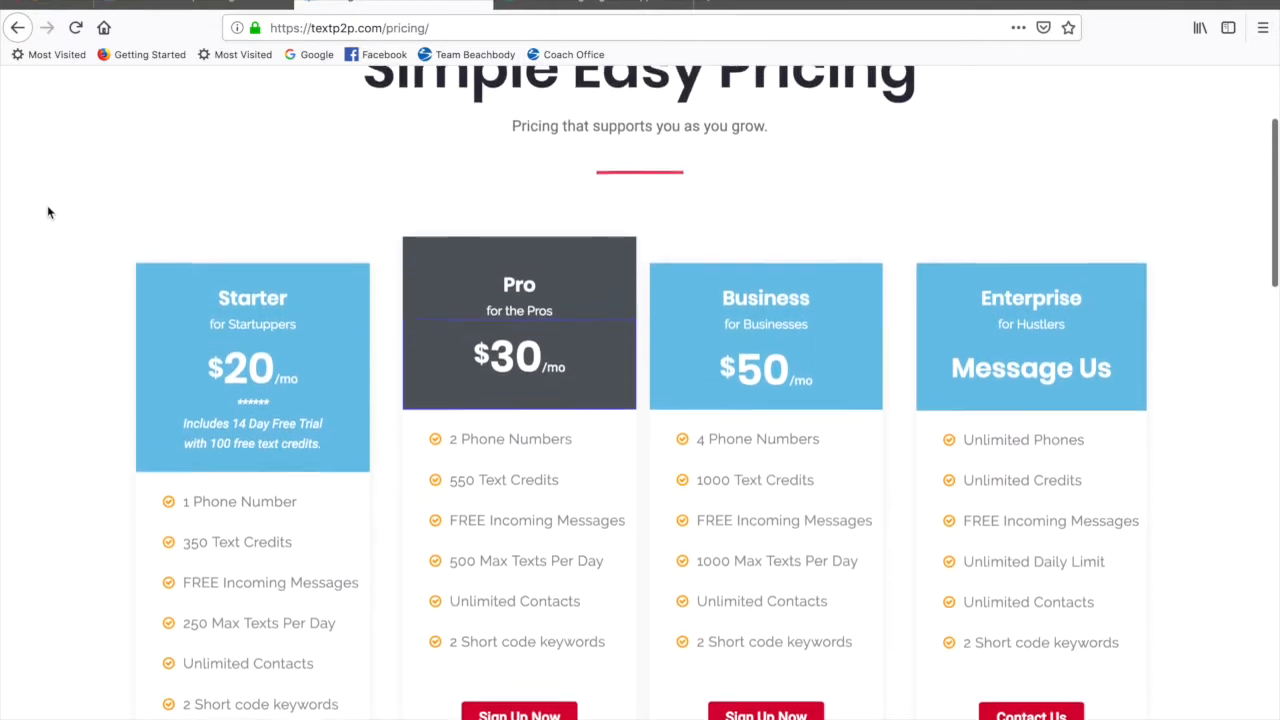
pyautogui.scroll(-2, 47, 208)
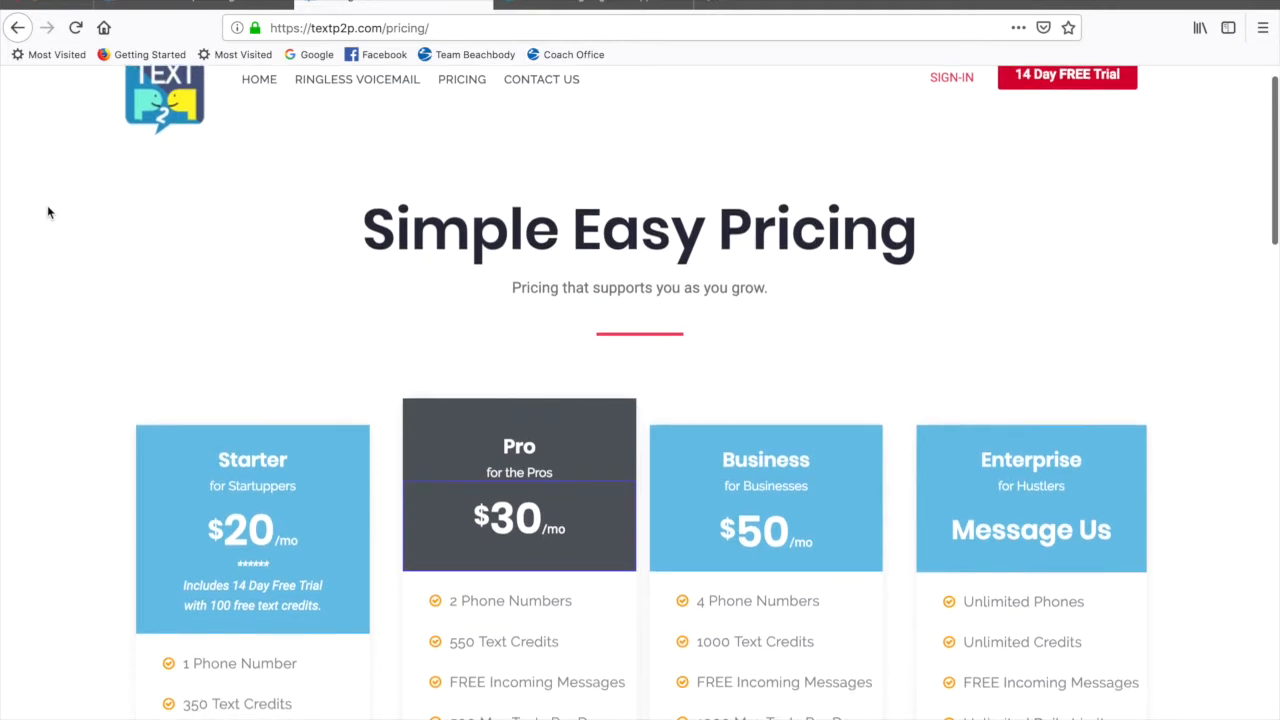
pyautogui.scroll(1, 47, 208)
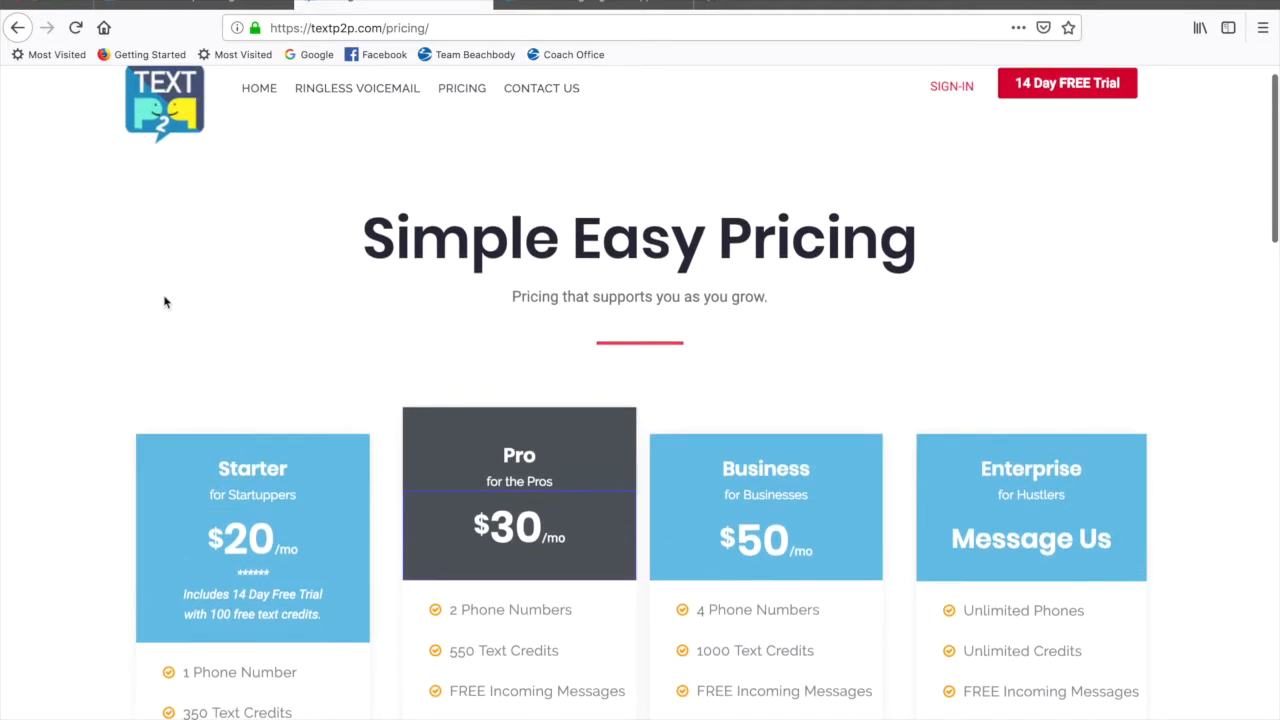
pyautogui.scroll(-5, 165, 300)
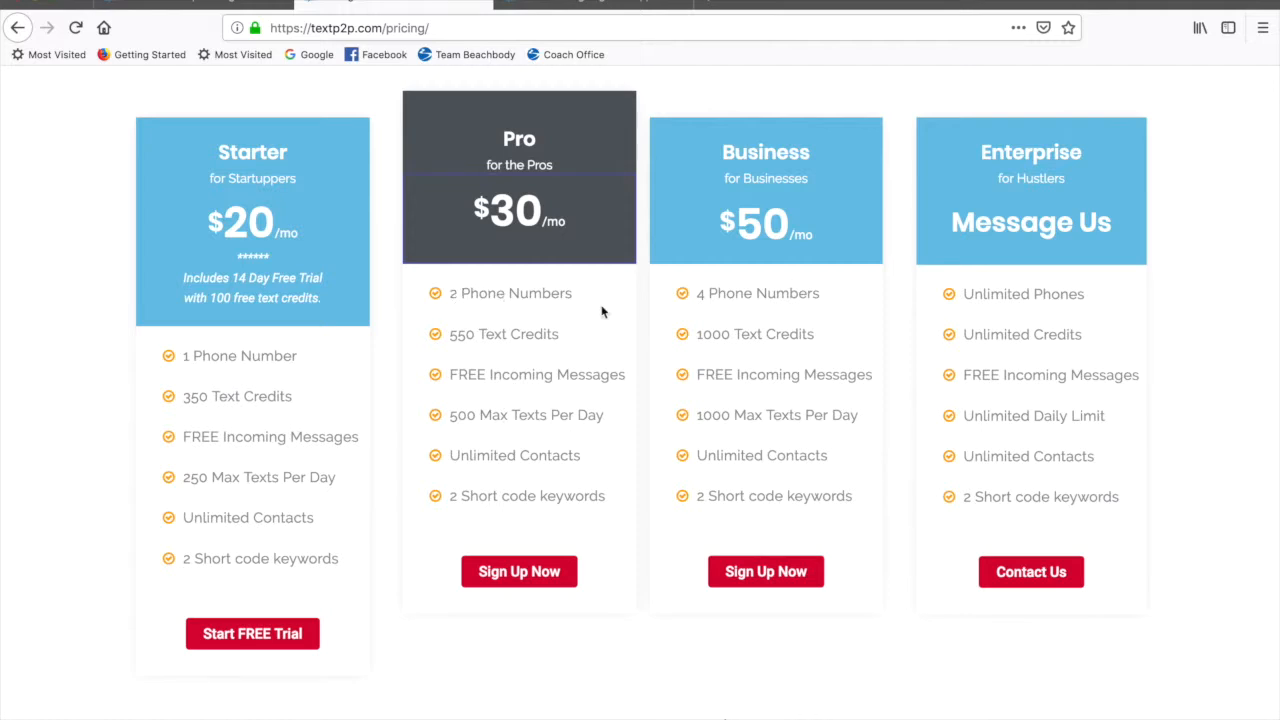
pyautogui.scroll(-1, 779, 445)
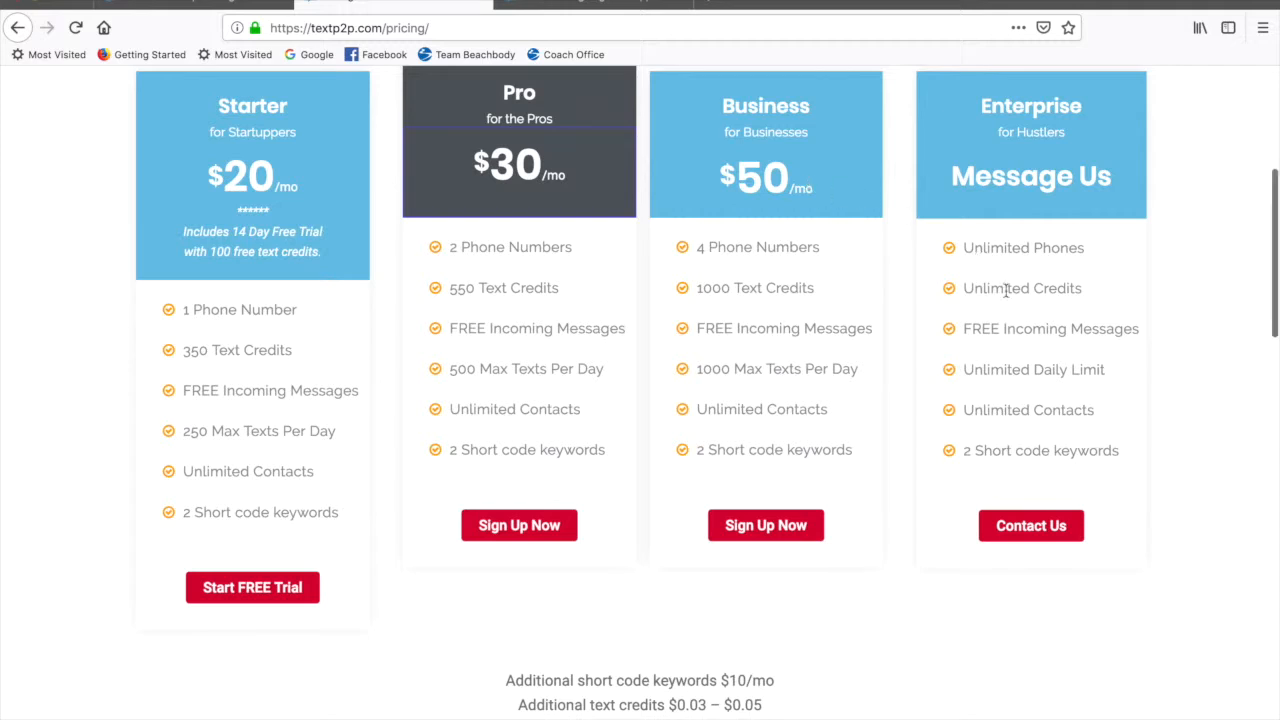
pyautogui.scroll(-1, 1005, 290)
pyautogui.scroll(1, 1005, 290)
pyautogui.scroll(-1, 1005, 290)
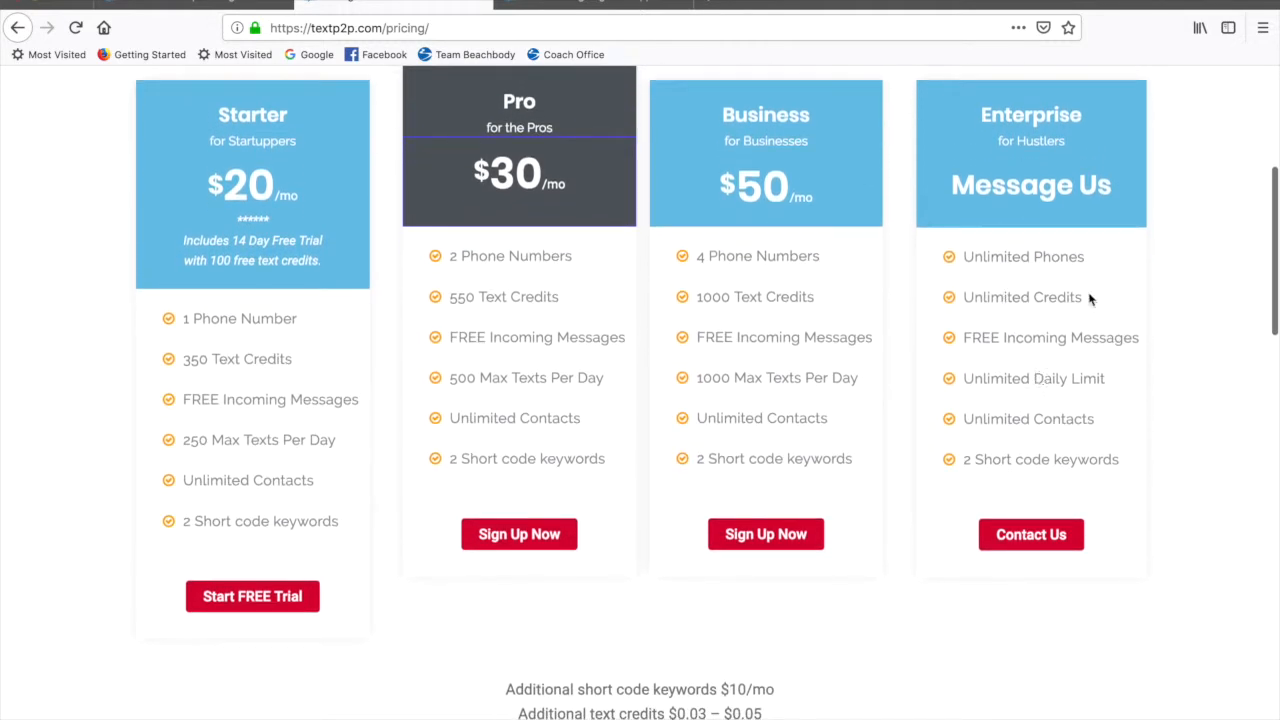
pyautogui.scroll(-3, 1200, 495)
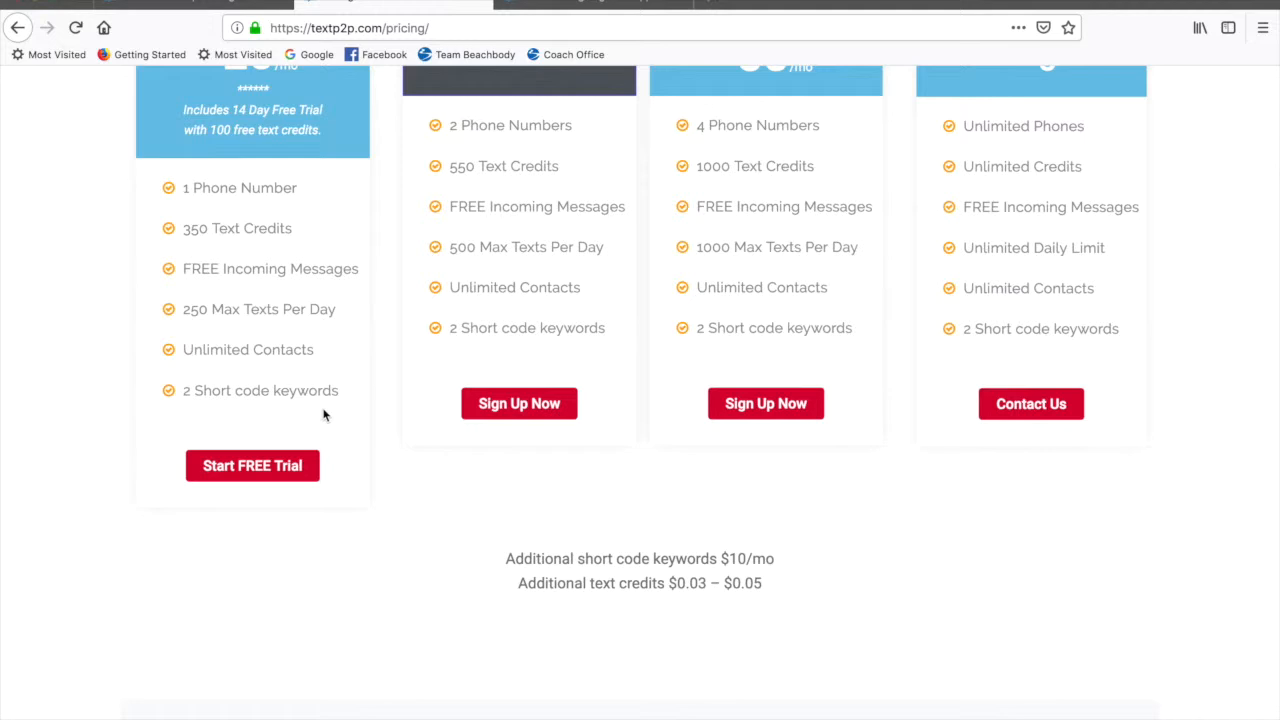
# Highlight the prices for additional short code keywords and additional text credits beneath the plans
pyautogui.moveTo(568, 560); pyautogui.dragTo(772, 563)
pyautogui.click(540, 583)
pyautogui.moveTo(553, 583); pyautogui.dragTo(763, 603)
pyautogui.scroll(5, 808, 563)
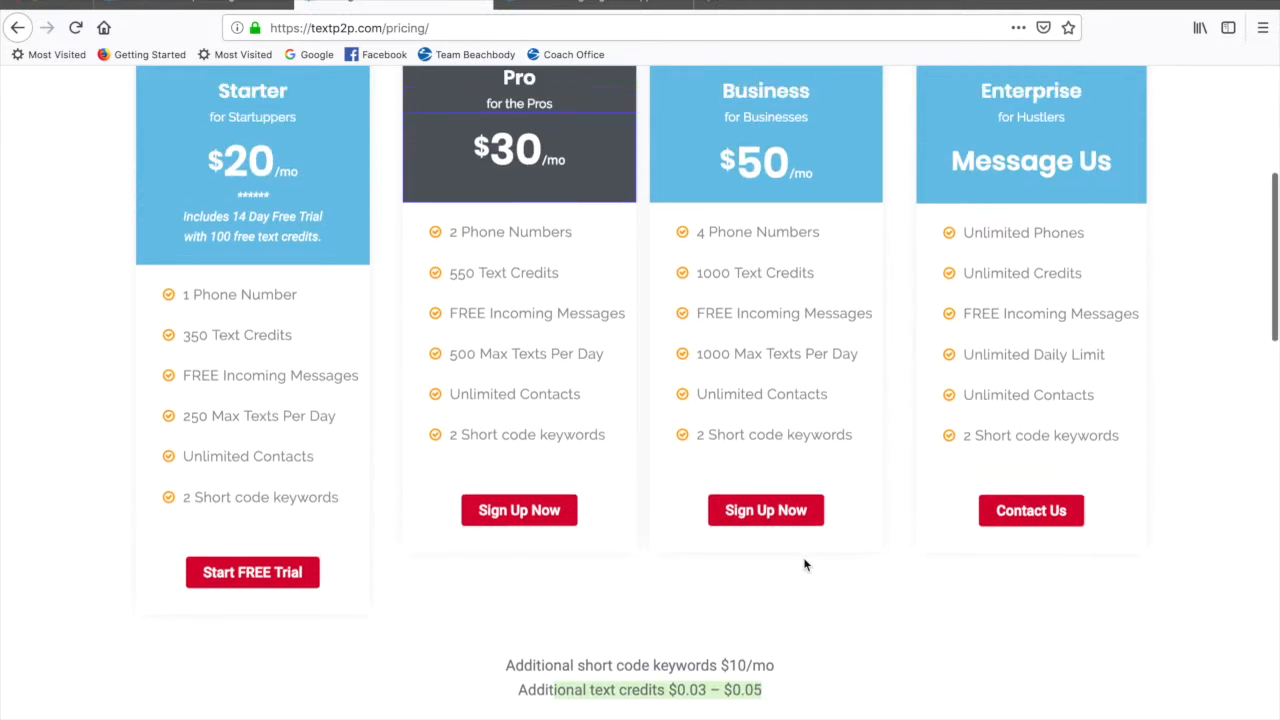
# Return to the account dashboard, review the contact lists, and view the form for creating a new list without filling it in
pyautogui.click(200, 4)
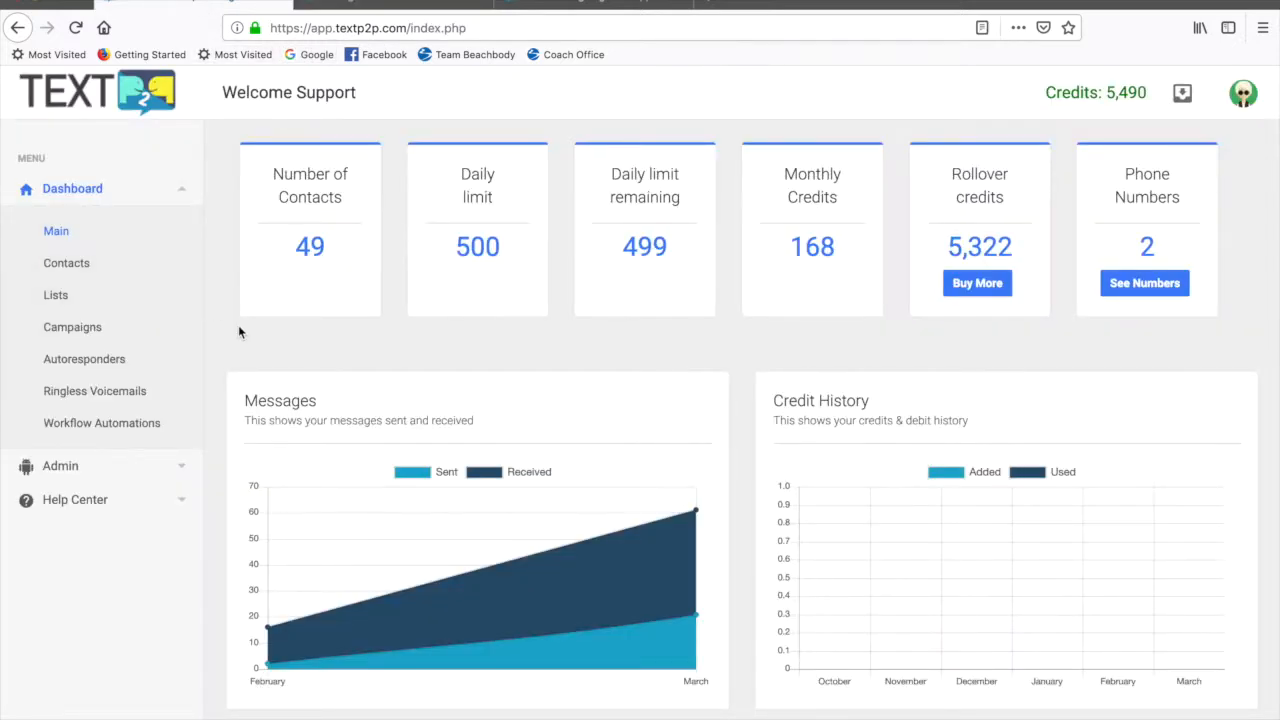
pyautogui.click(78, 296)
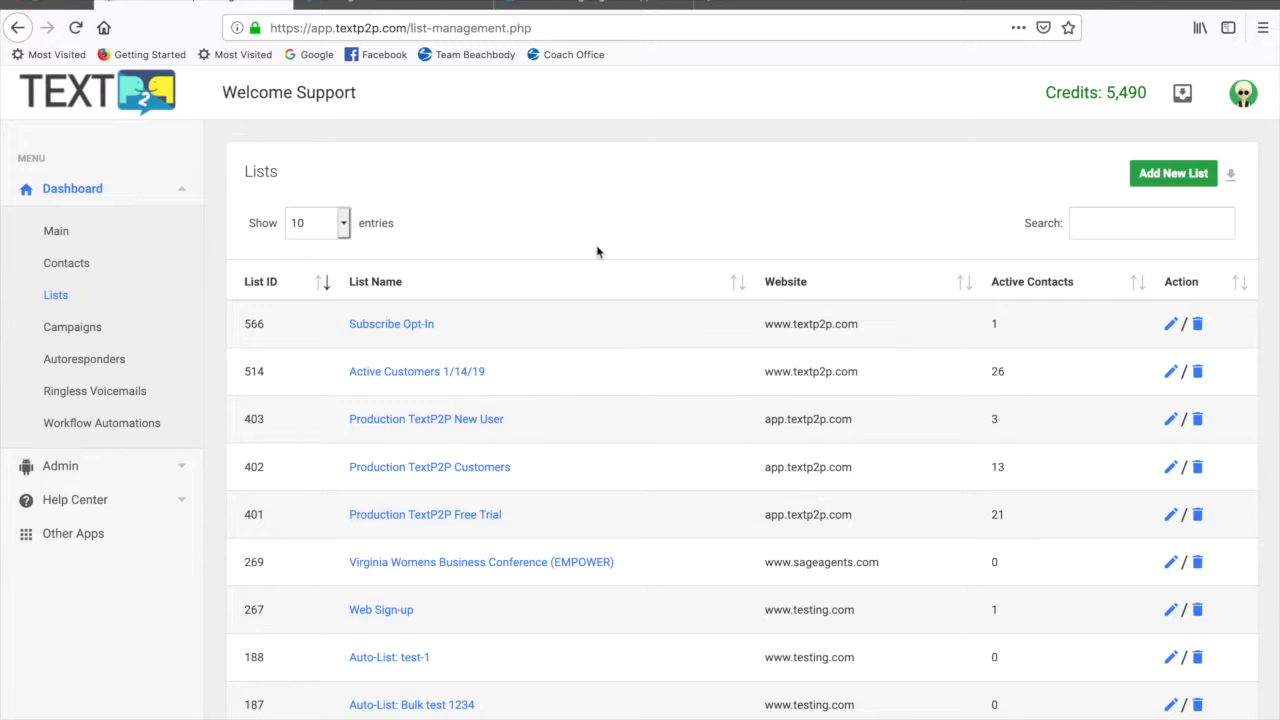
pyautogui.scroll(-1, 633, 253)
pyautogui.scroll(-1, 633, 253)
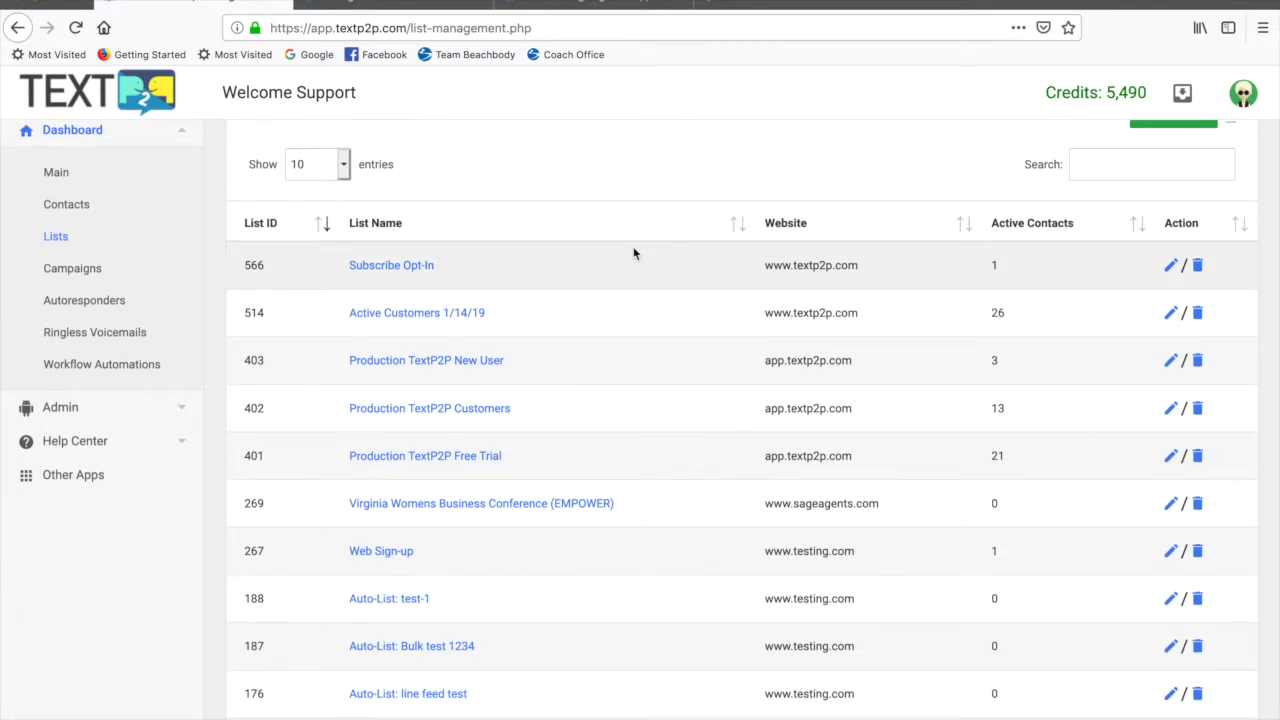
pyautogui.scroll(1, 633, 250)
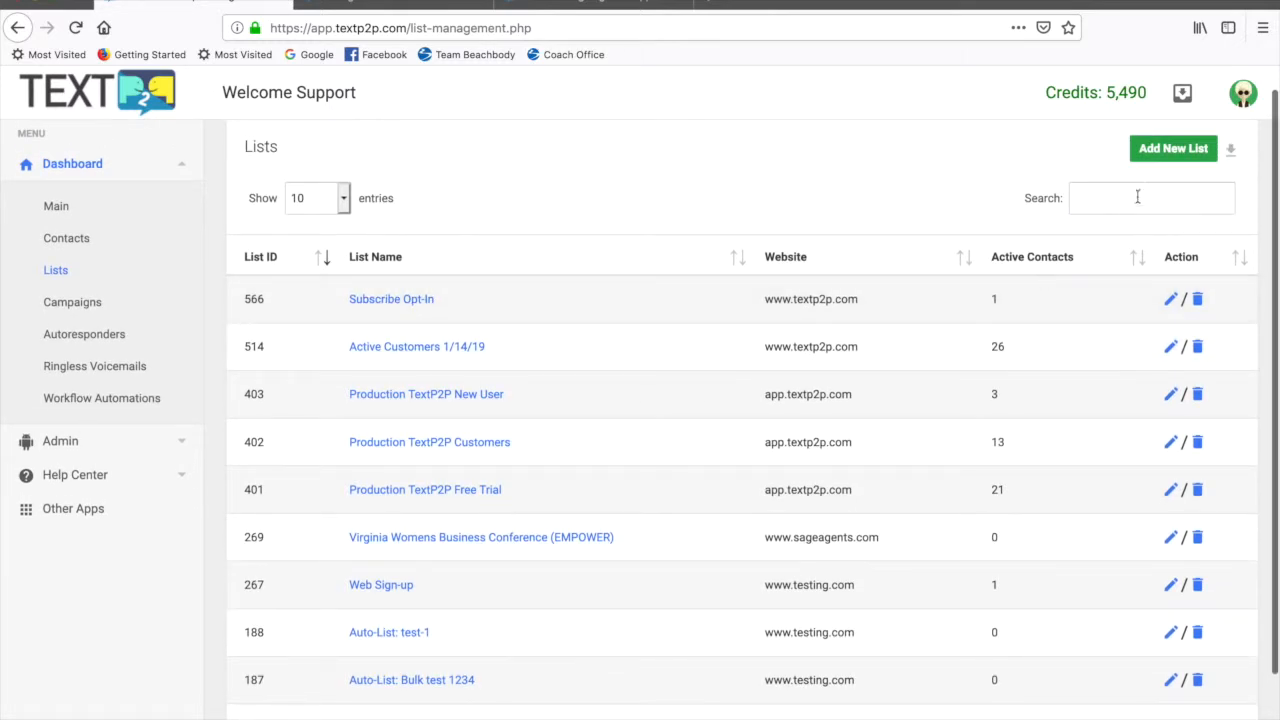
pyautogui.click(1177, 152)
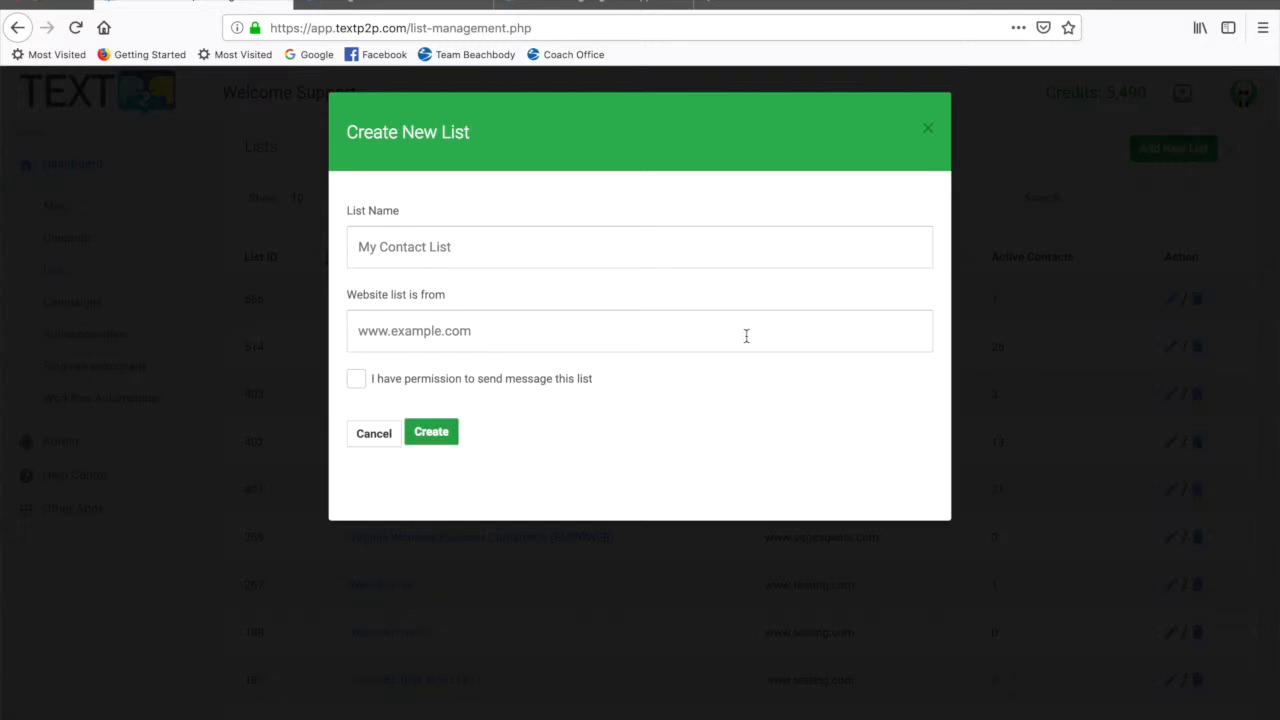
pyautogui.click(928, 133)
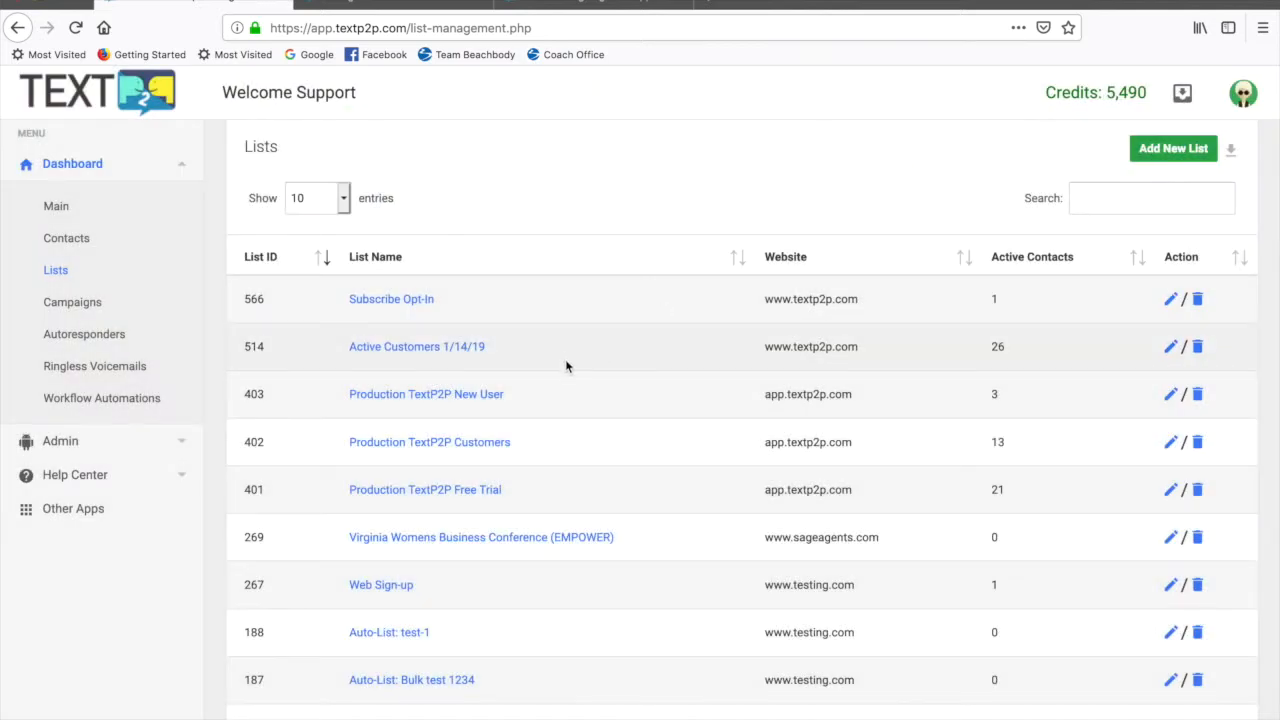
# Open the Subscribe Opt-In list's contacts and bring up its CSV contact import page
pyautogui.click(402, 298)
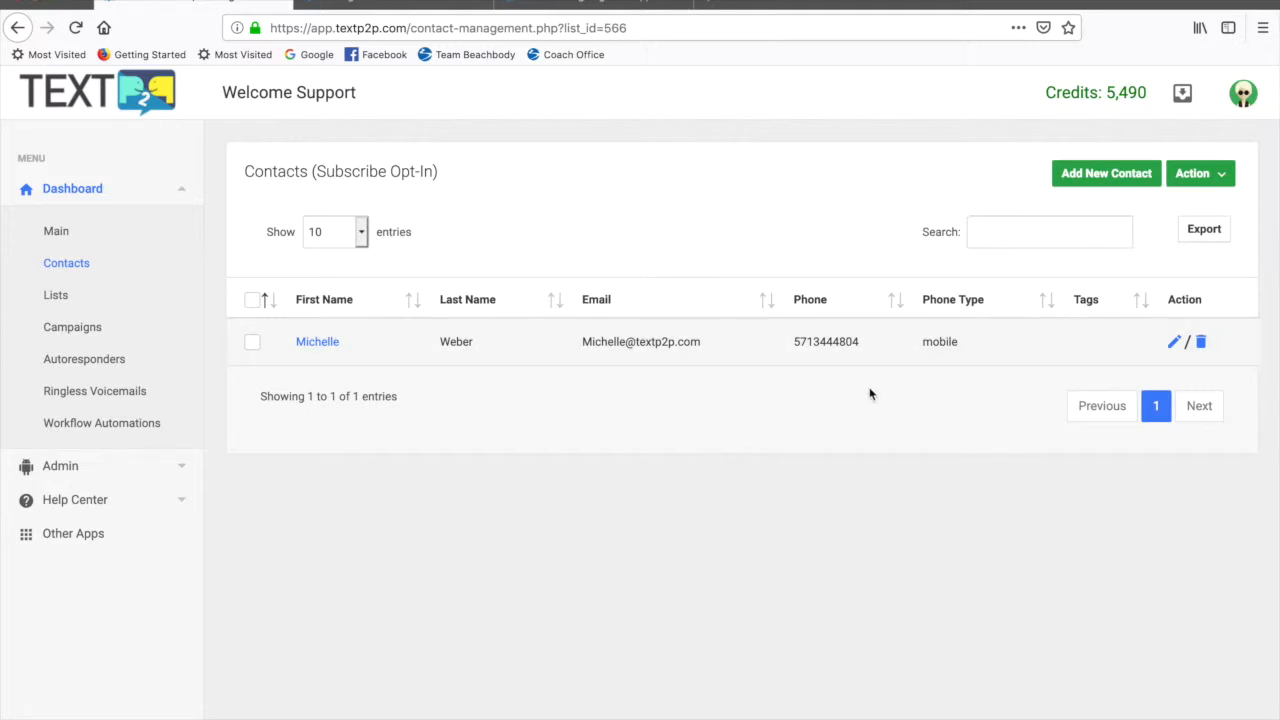
pyautogui.click(1224, 179)
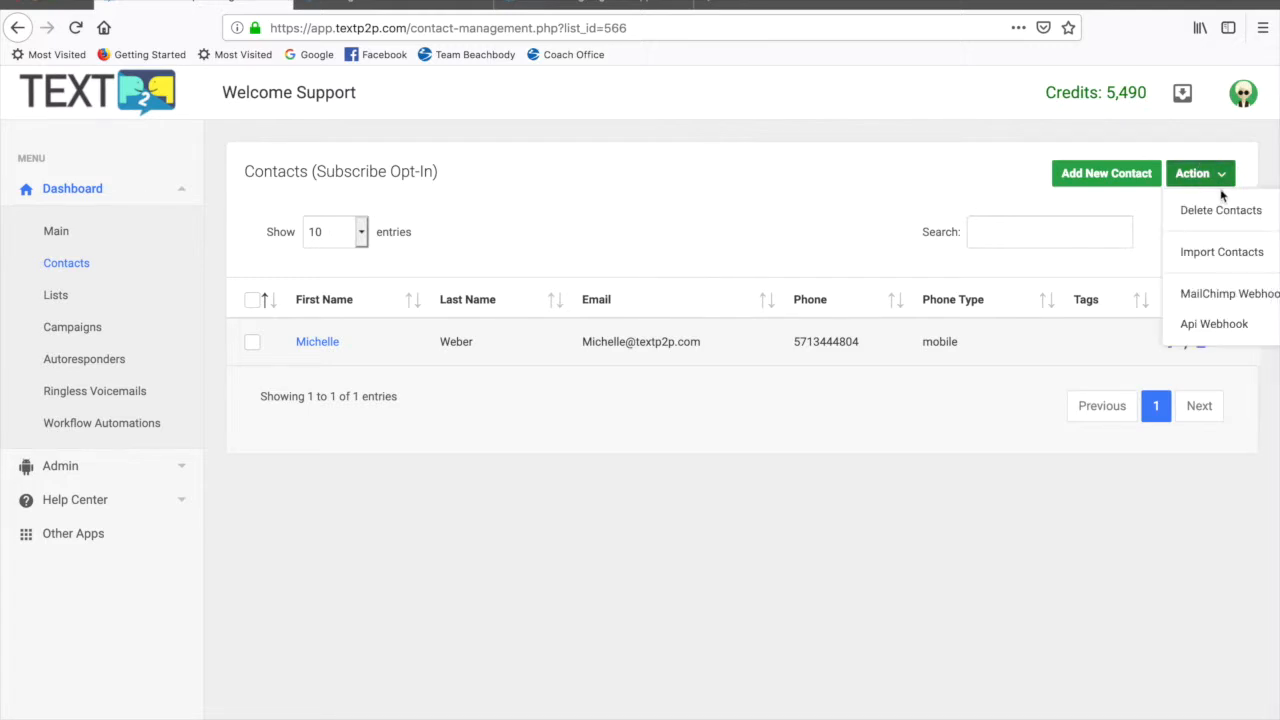
pyautogui.click(1230, 259)
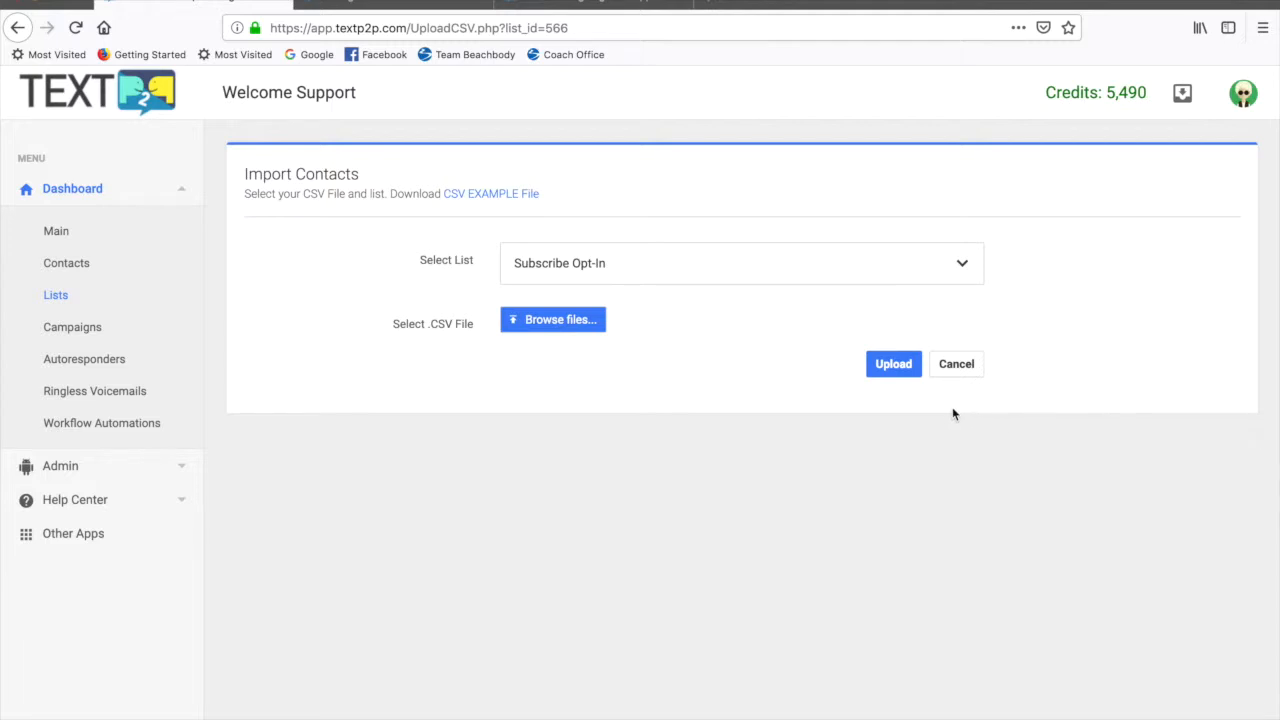
# Go back to the contact lists, find New List 1 on page 2, and open its second contact's details
pyautogui.click(88, 298)
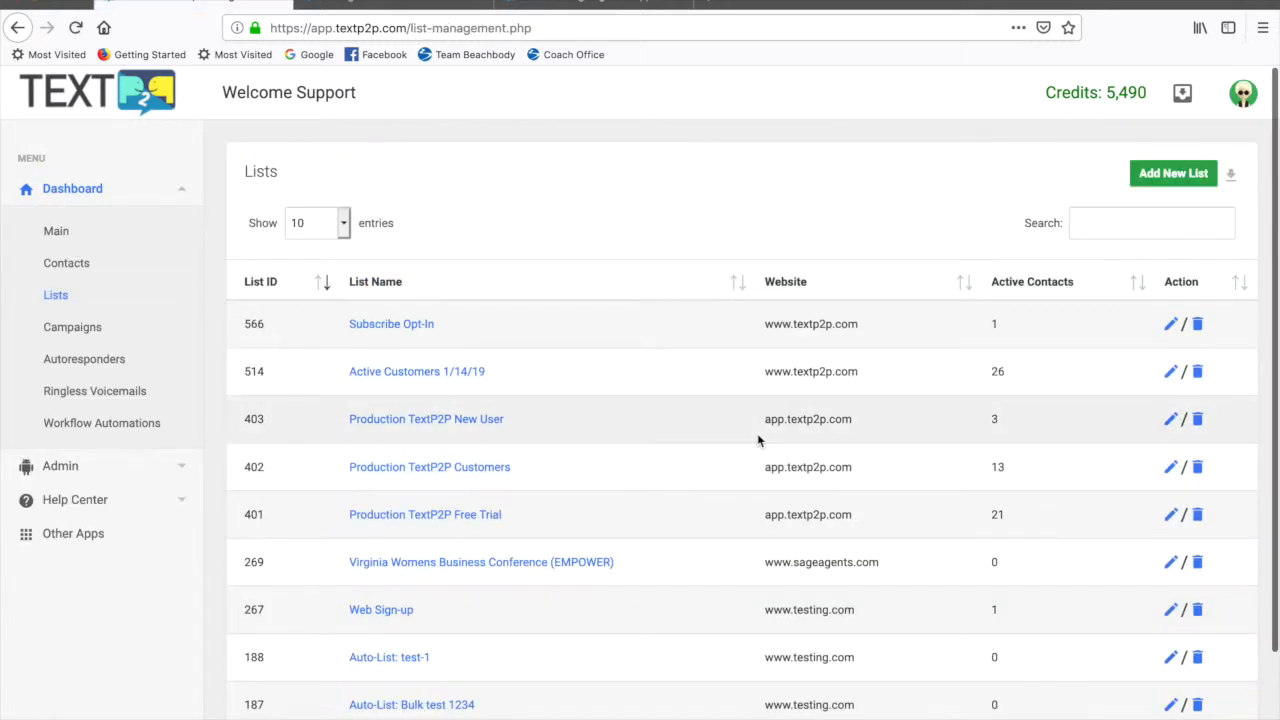
pyautogui.scroll(-2, 709, 485)
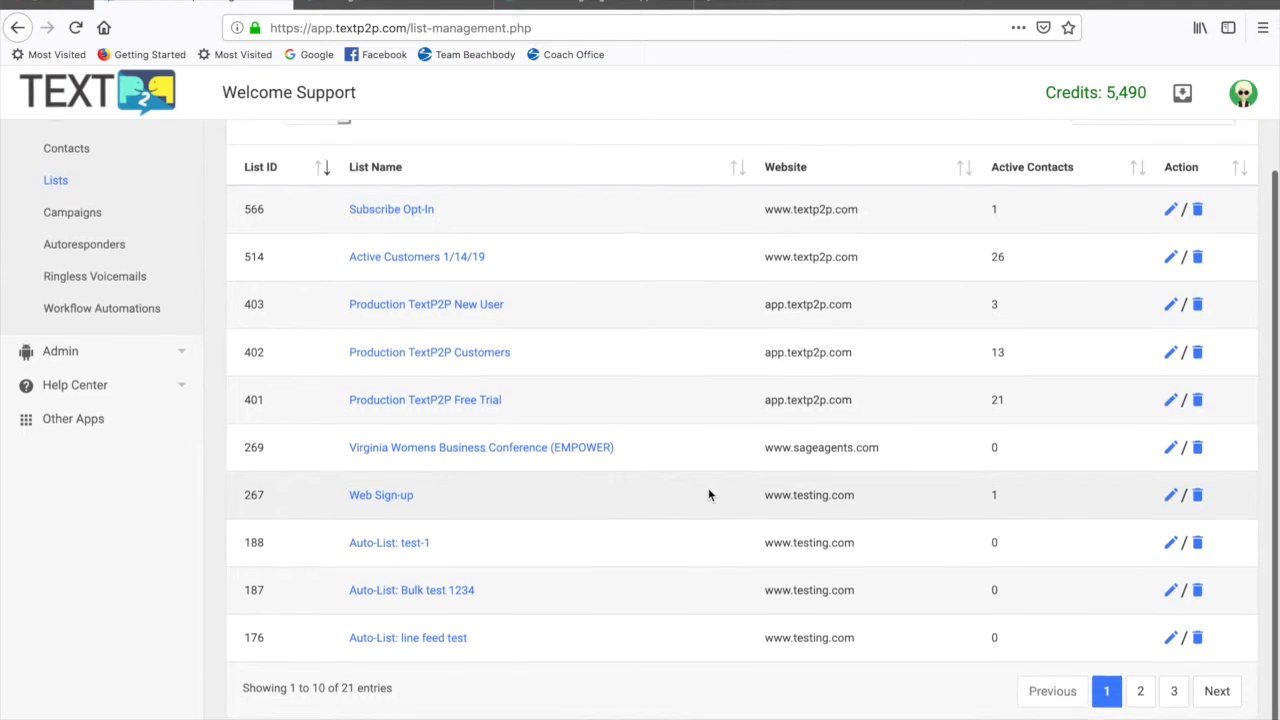
pyautogui.scroll(2, 709, 494)
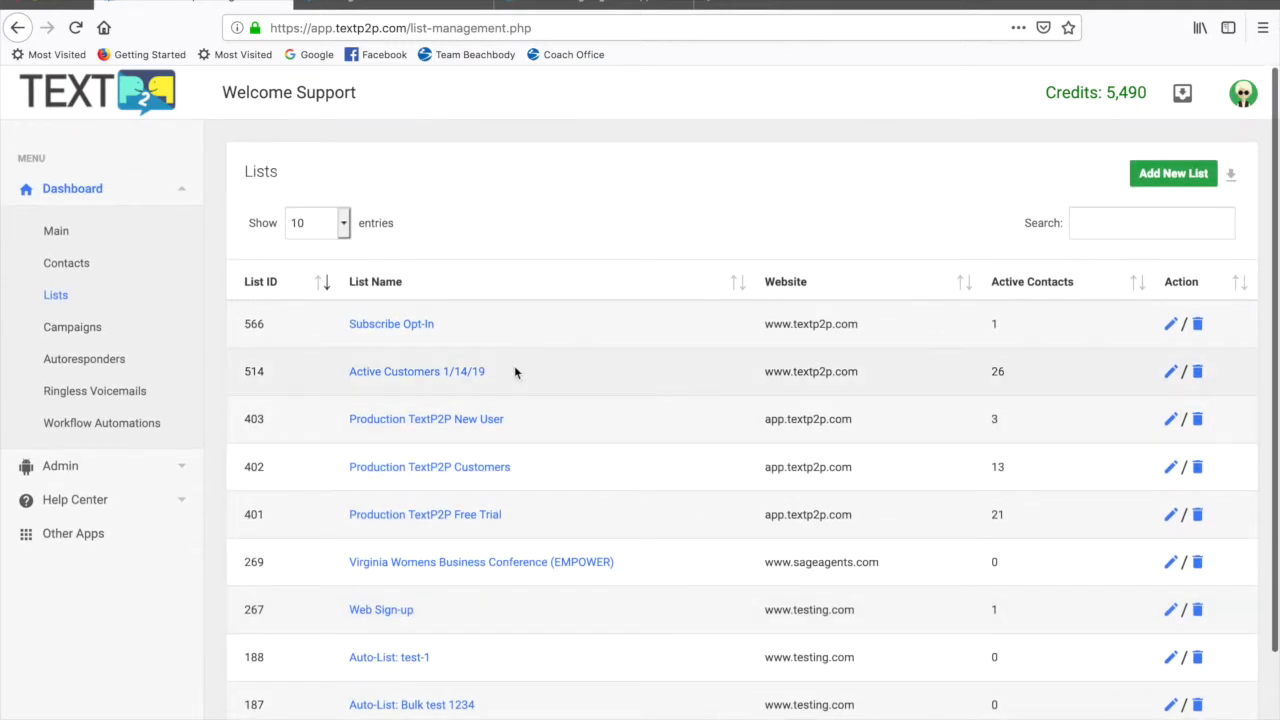
pyautogui.scroll(-2, 600, 495)
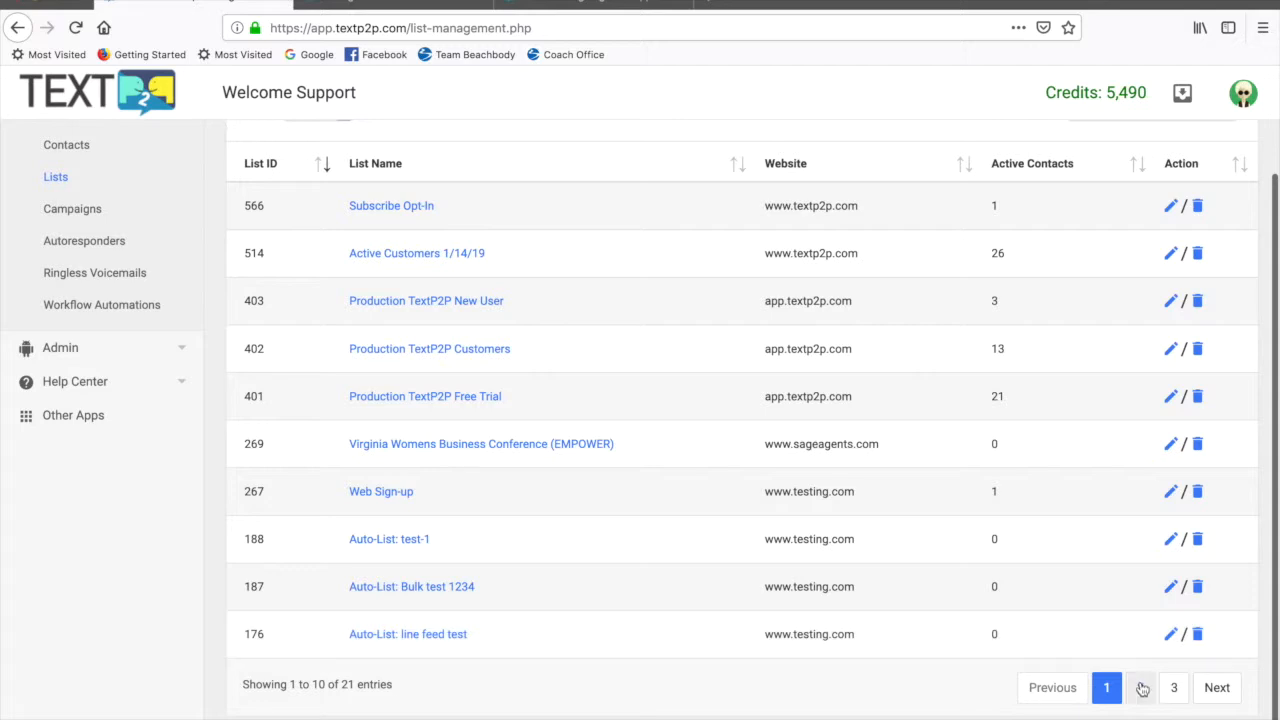
pyautogui.click(1141, 689)
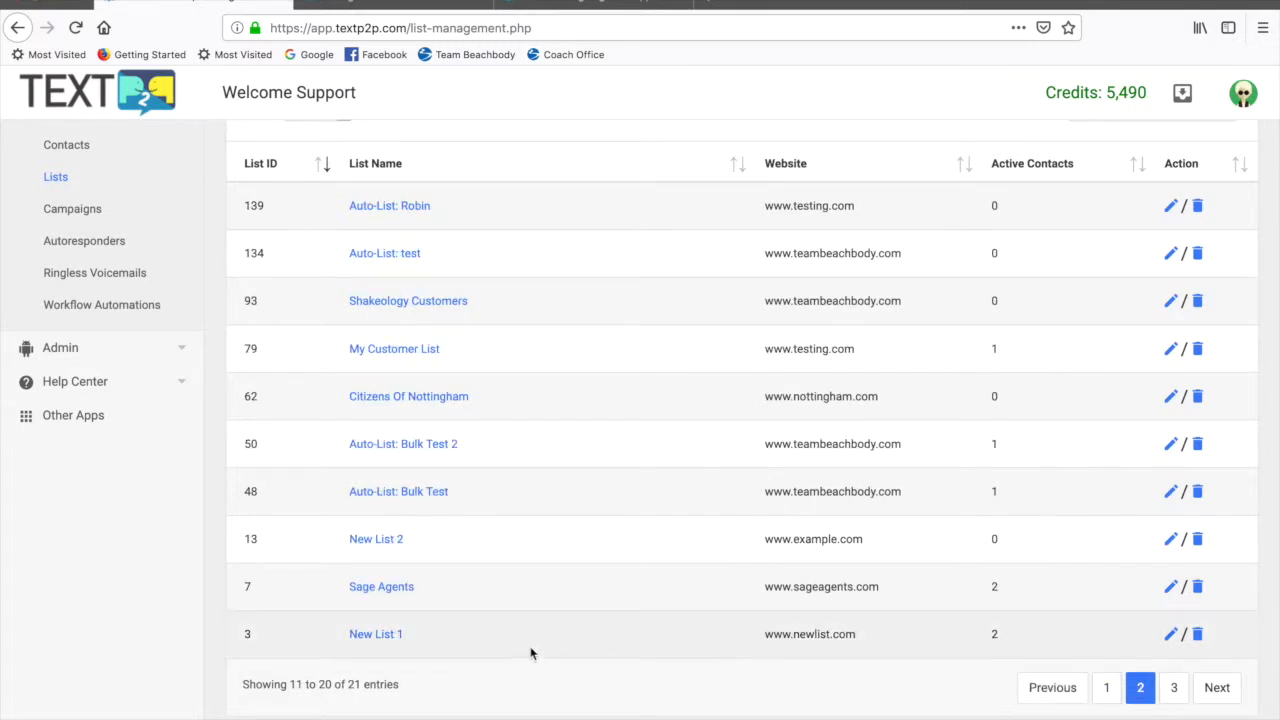
pyautogui.click(370, 635)
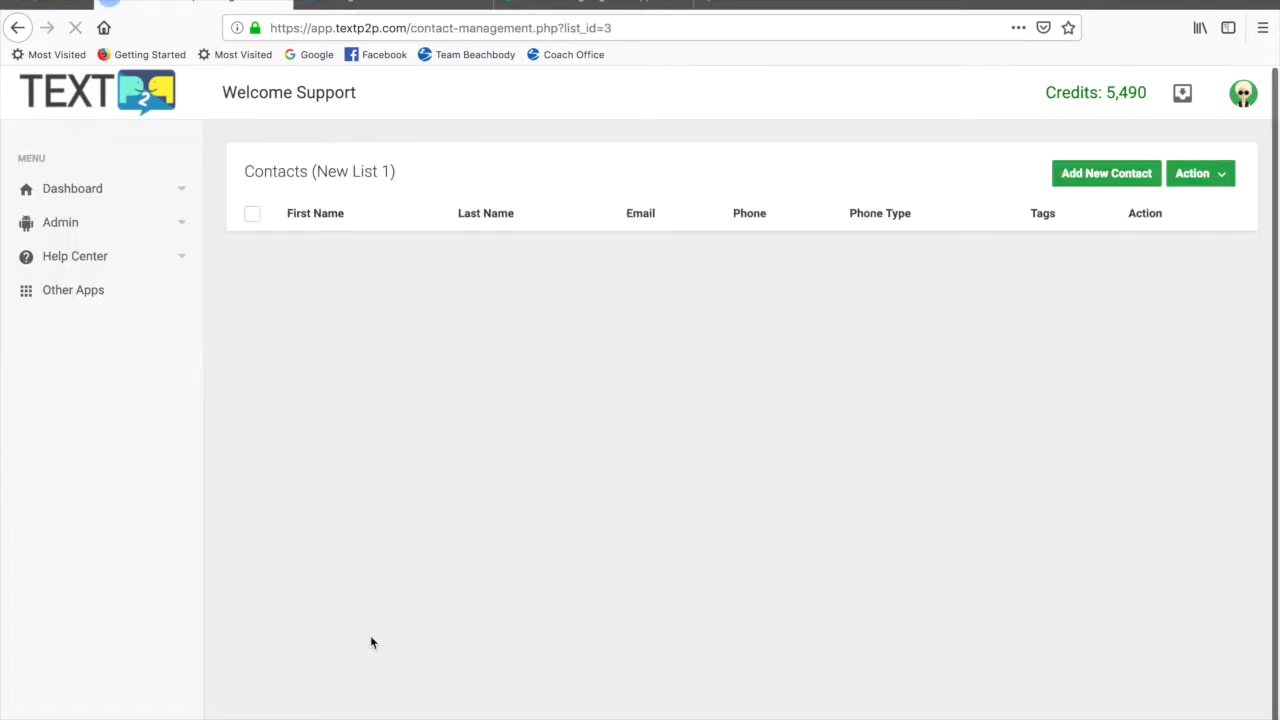
pyautogui.click(310, 389)
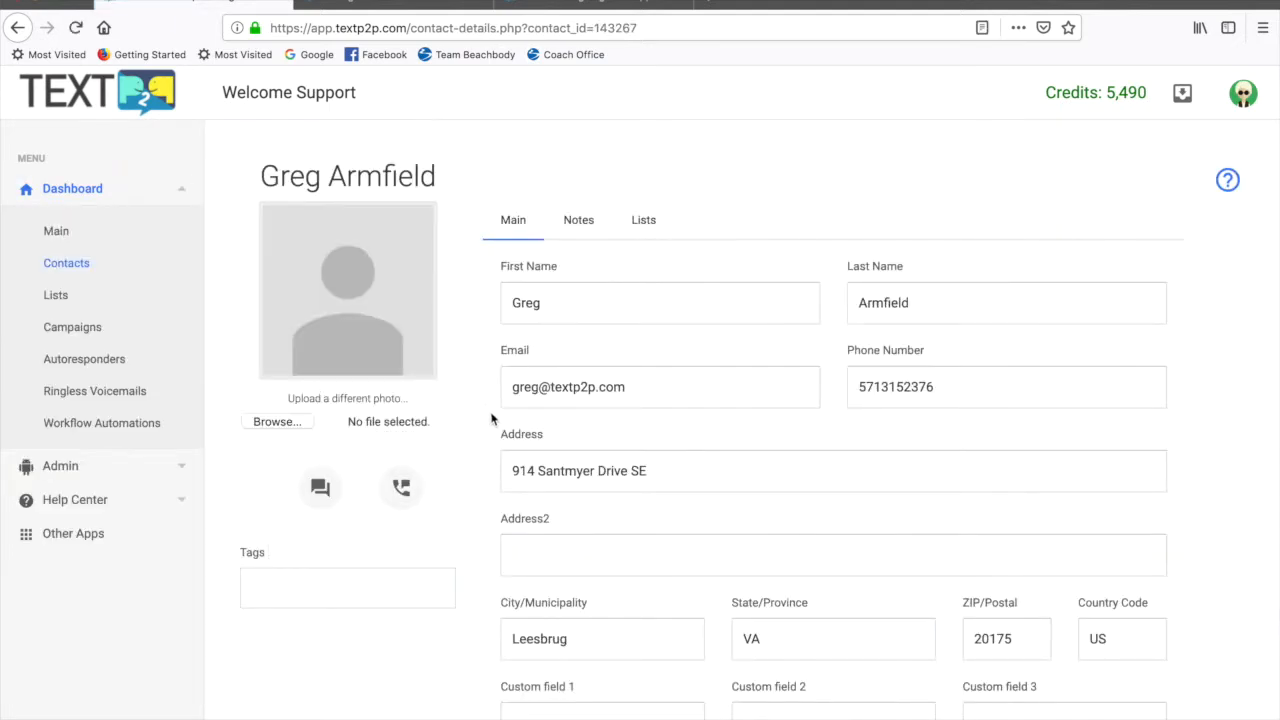
# Review the contact's details and the tags available to assign, leaving the tags empty
pyautogui.scroll(-3, 491, 418)
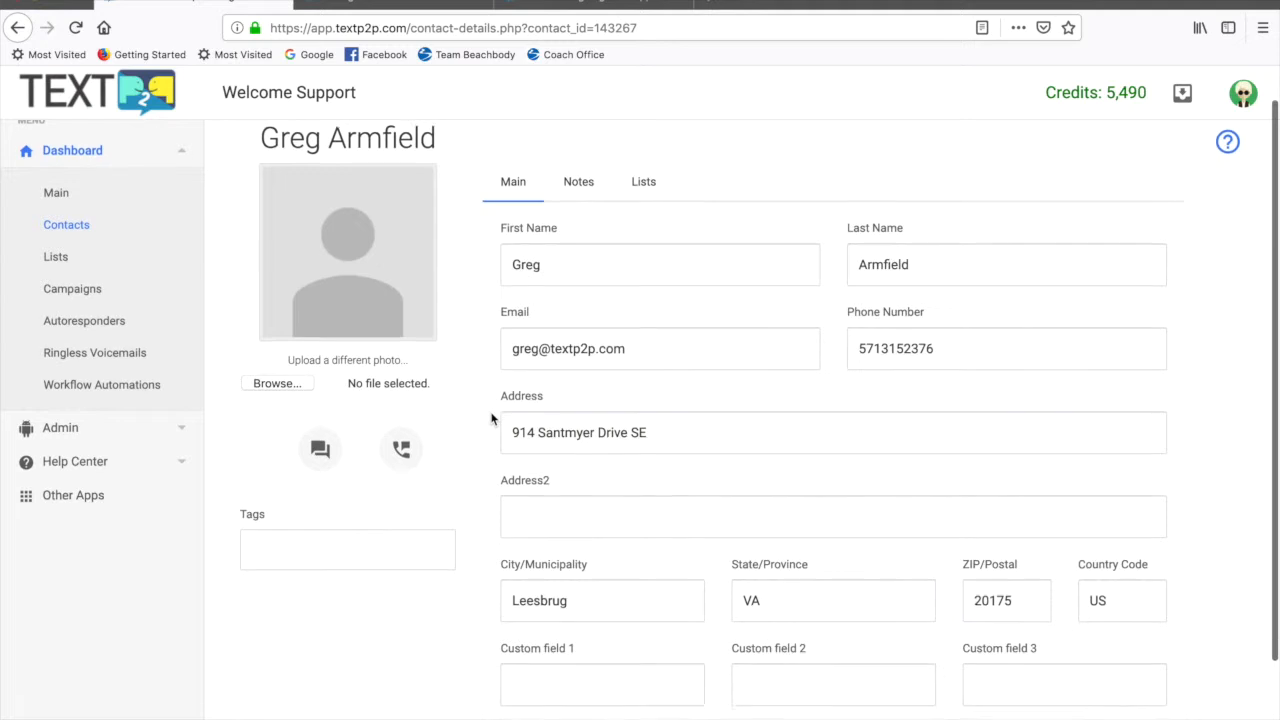
pyautogui.scroll(1, 491, 418)
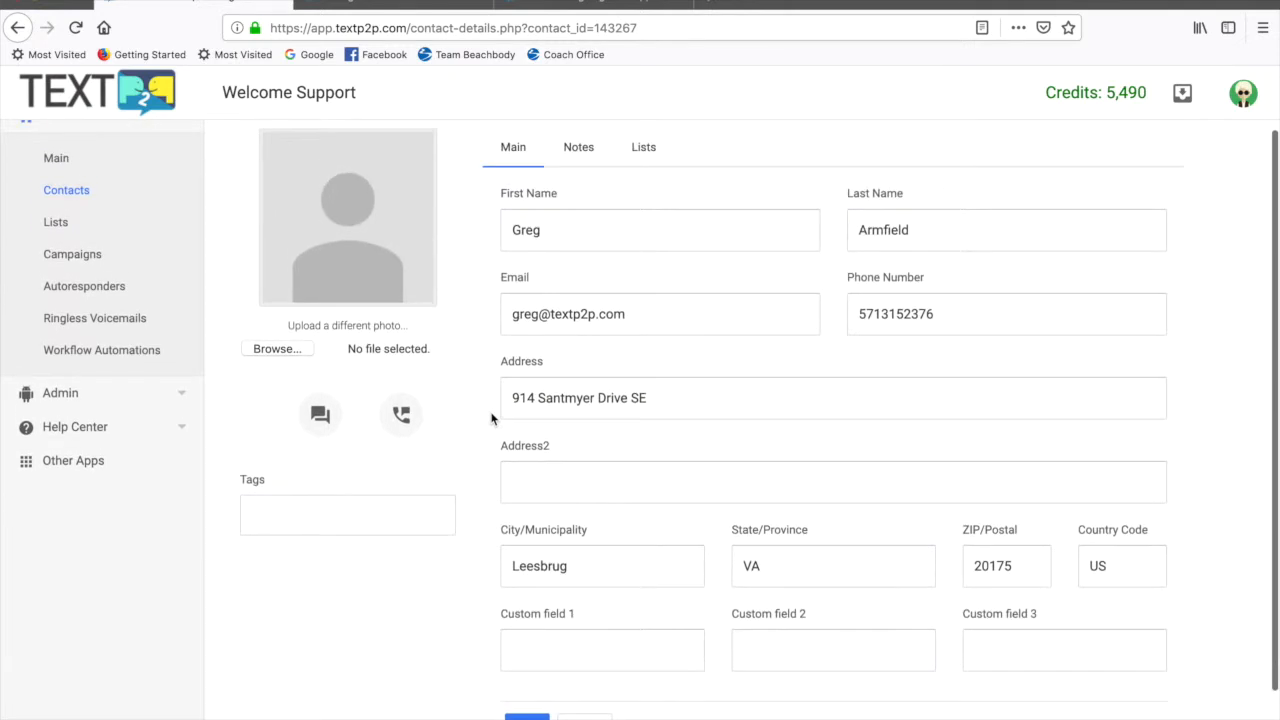
pyautogui.click(262, 513)
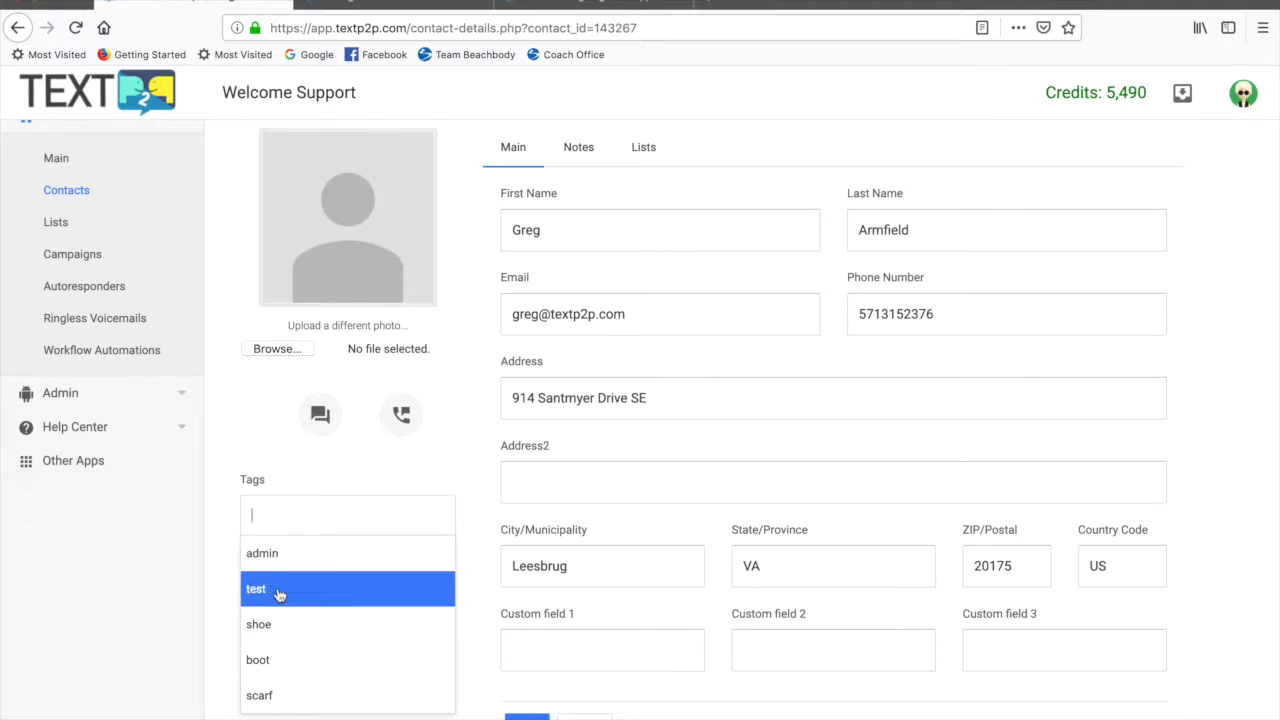
pyautogui.click(480, 563)
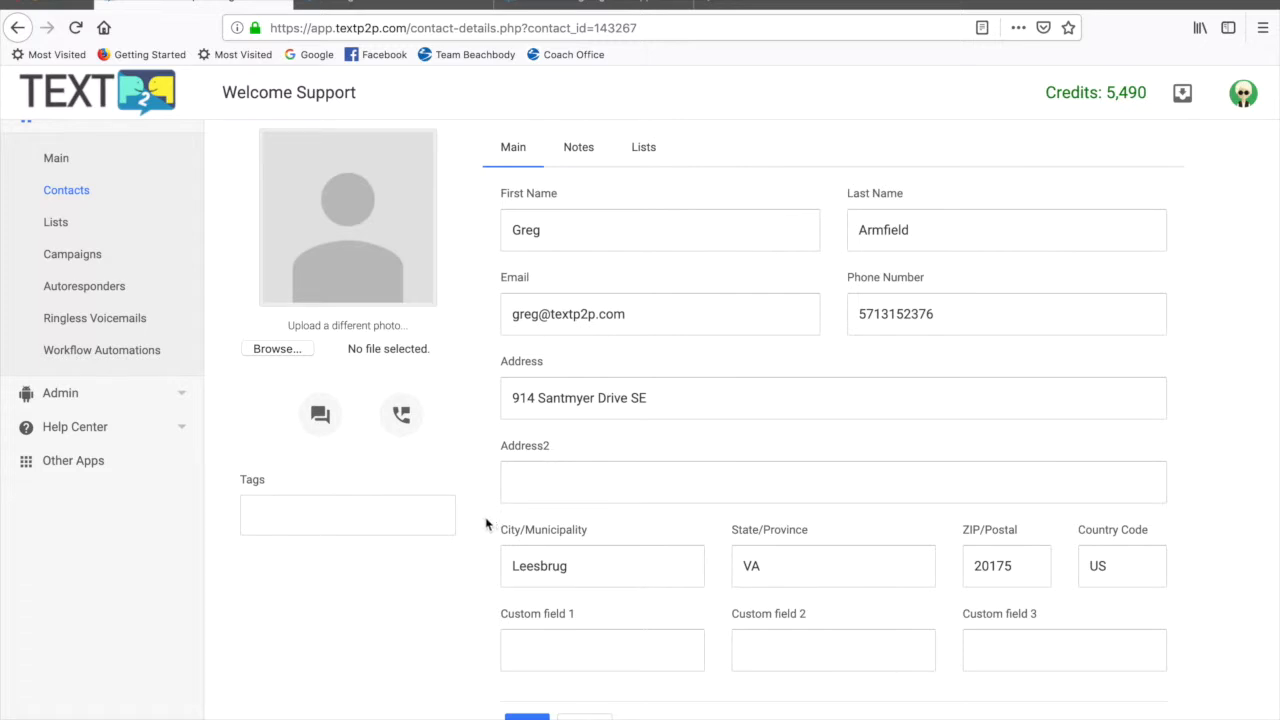
# Look over the contact's address and custom fields, and place the cursor in Custom field 1
pyautogui.scroll(1, 488, 522)
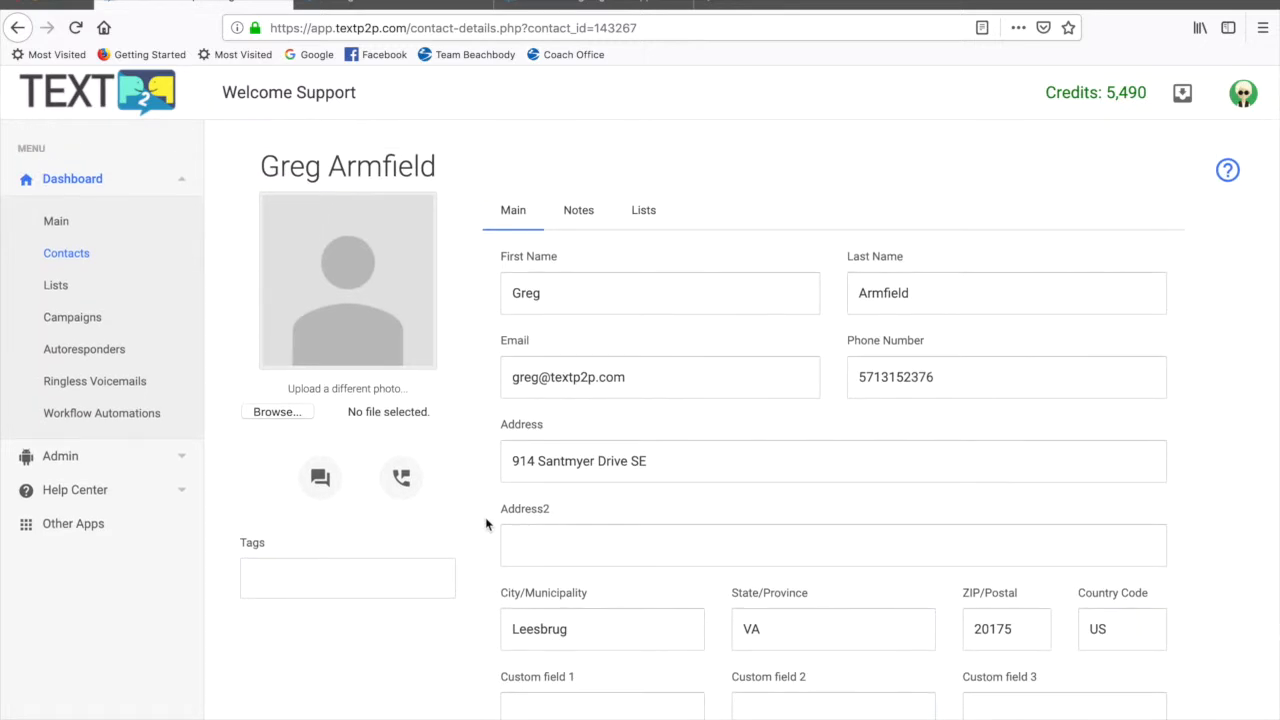
pyautogui.scroll(-1, 487, 524)
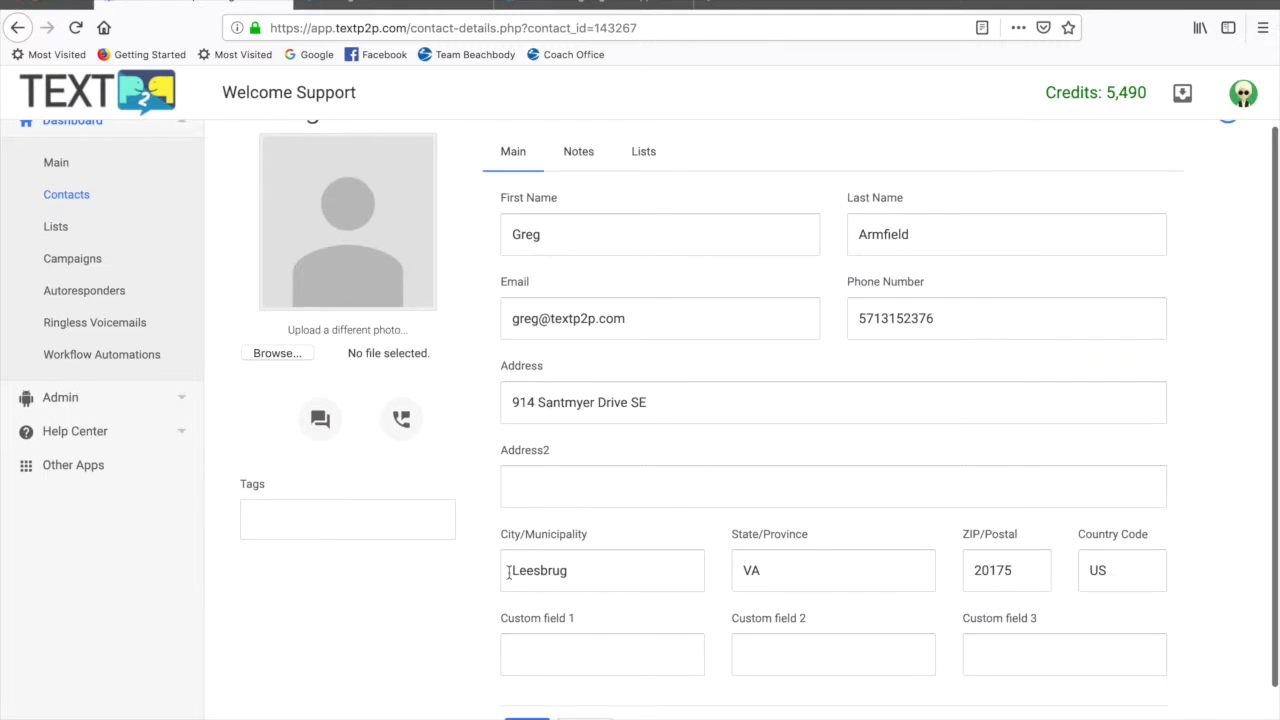
pyautogui.click(574, 660)
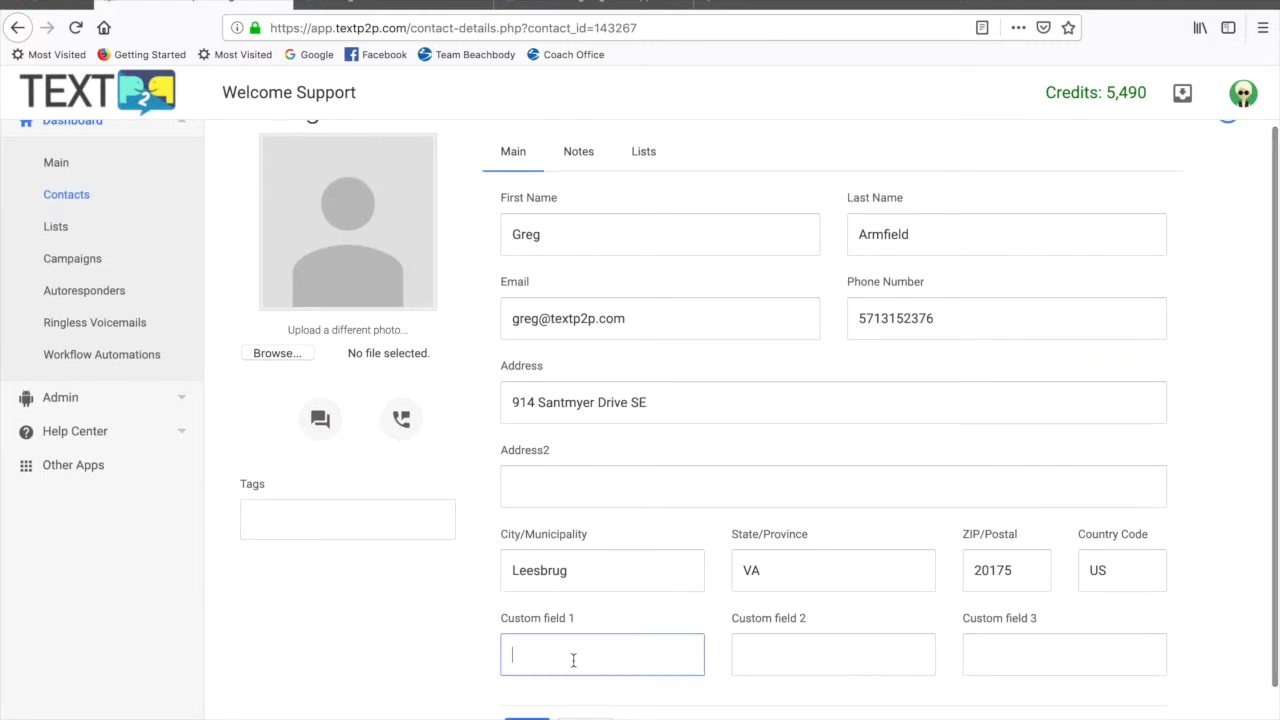
# Review the rest of the contact's main details, the notes editor, and the available and assigned lists
pyautogui.scroll(-1, 464, 677)
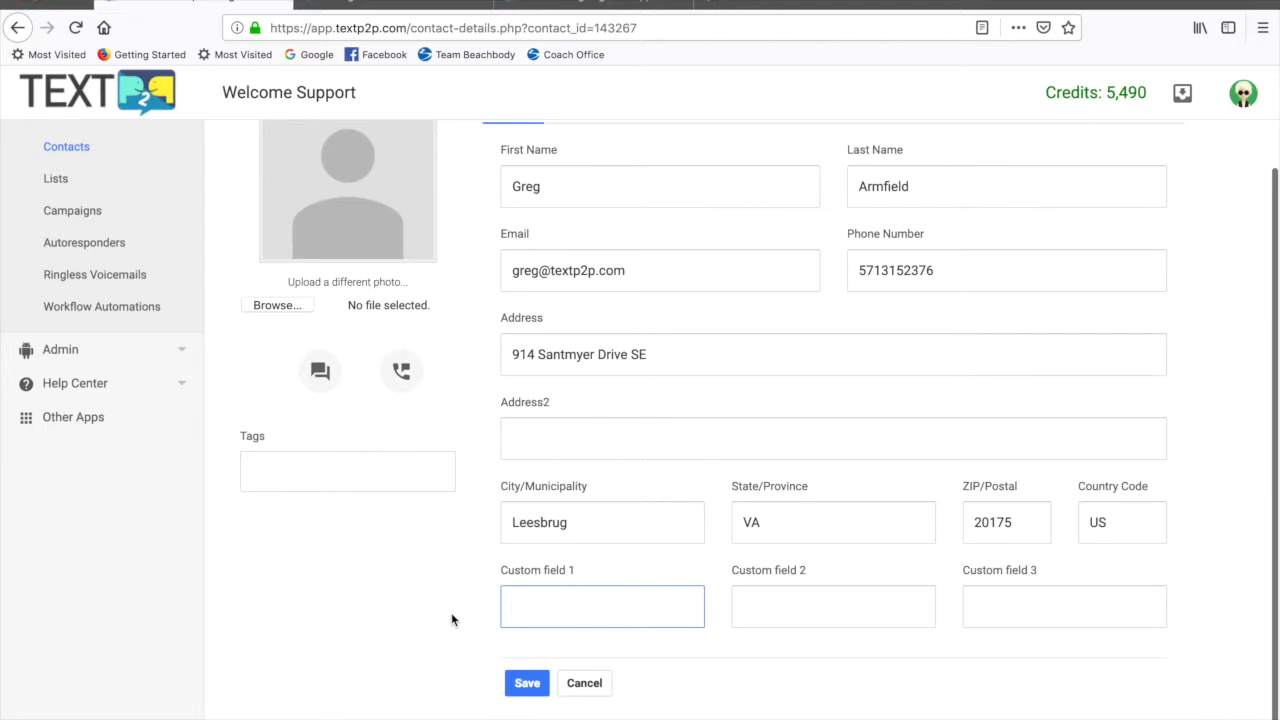
pyautogui.scroll(2, 451, 618)
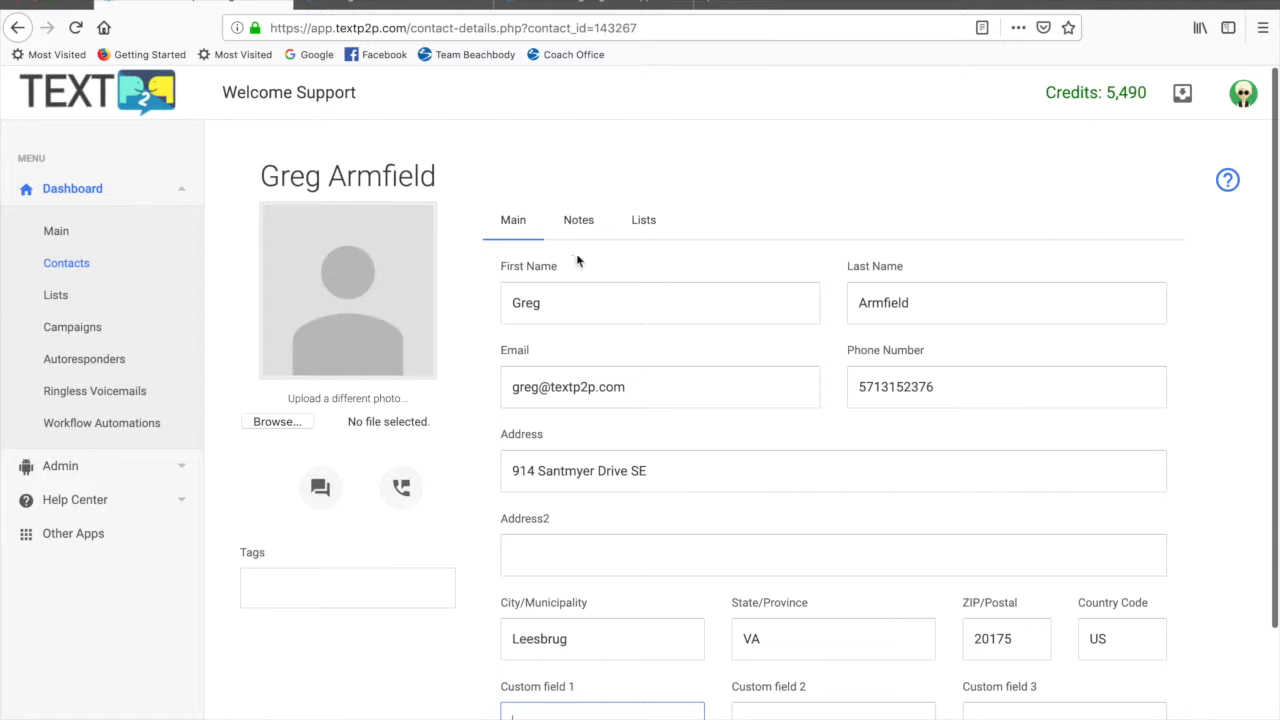
pyautogui.click(583, 226)
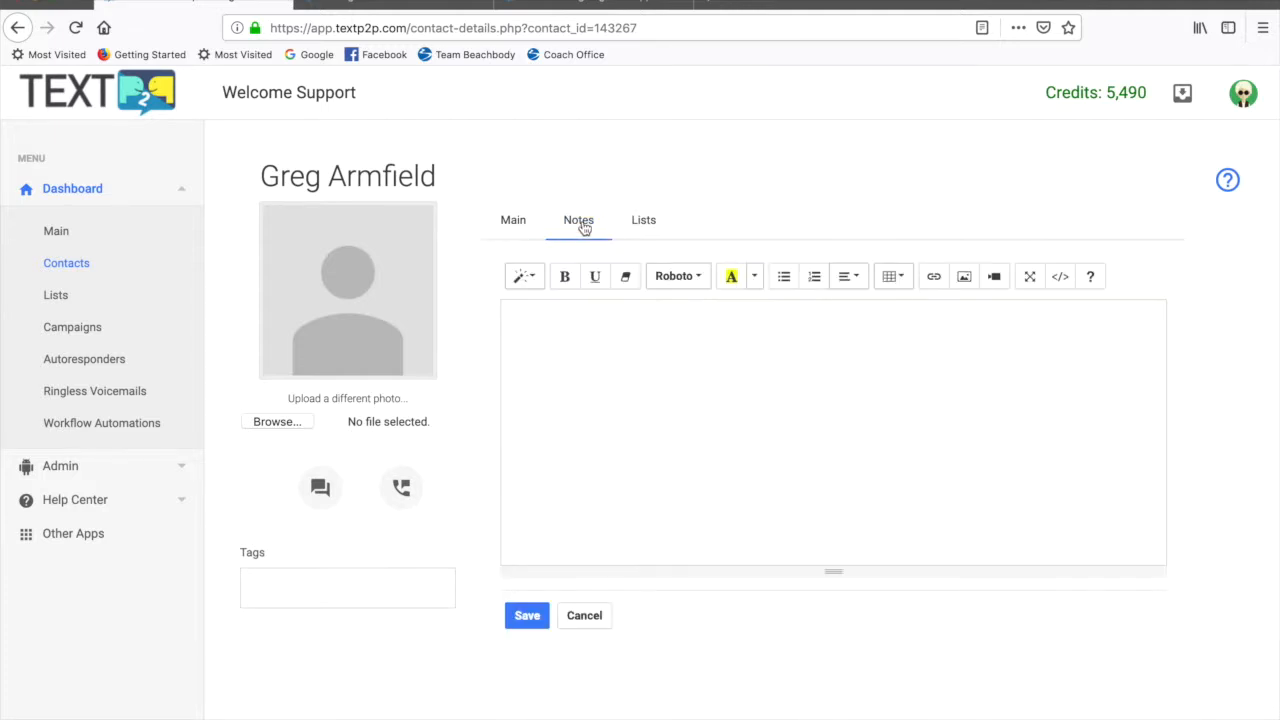
pyautogui.click(652, 226)
pyautogui.click(613, 338)
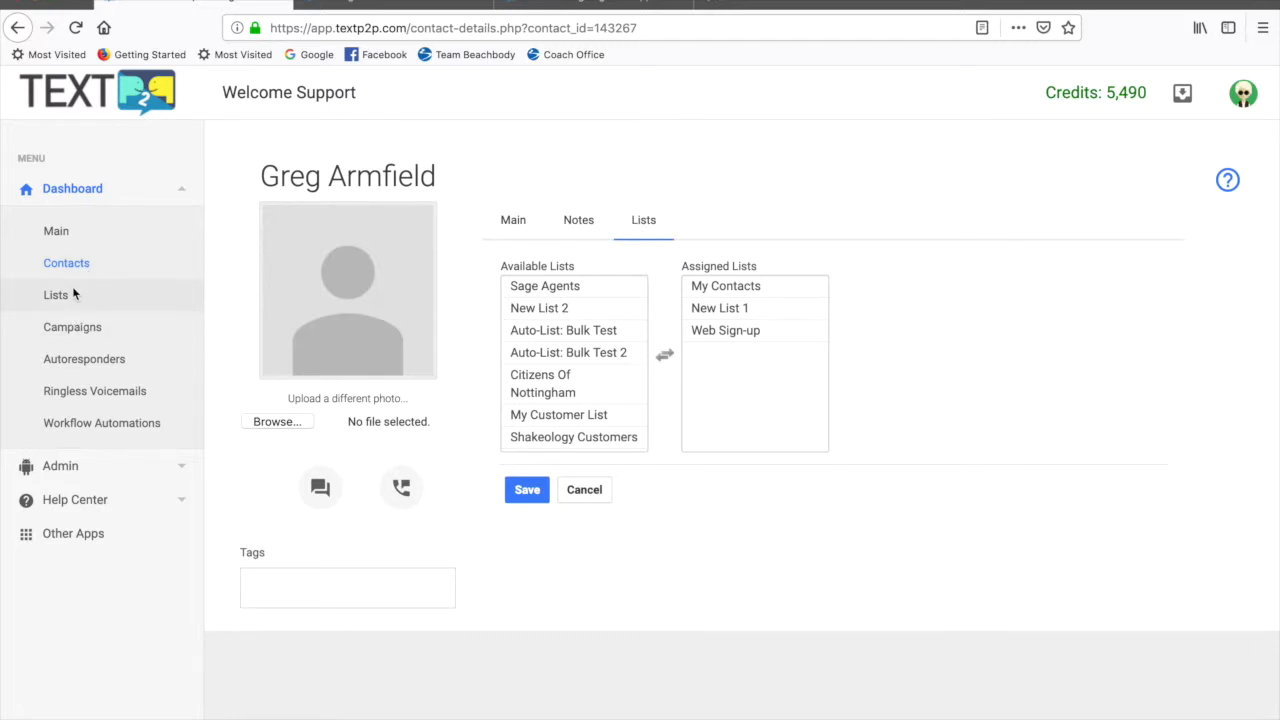
# Start a new campaign from the Campaigns page and choose New List 1 as its recipient list
pyautogui.click(93, 333)
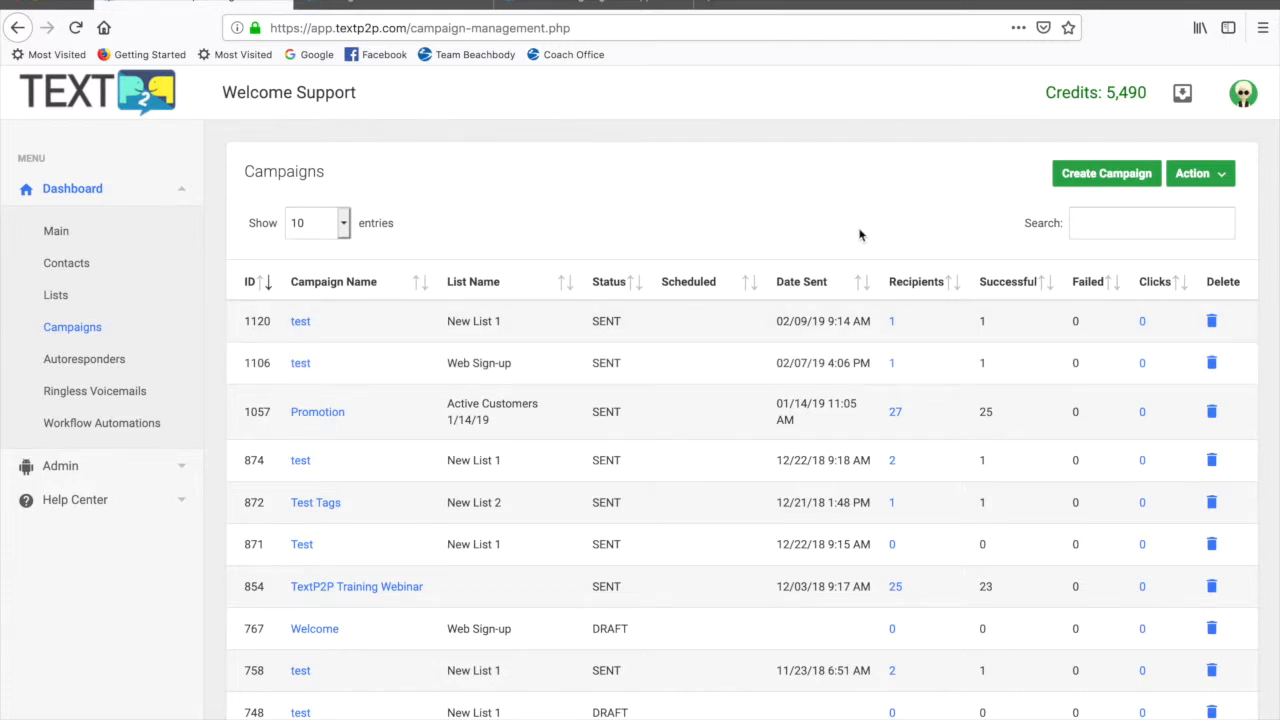
pyautogui.click(1122, 178)
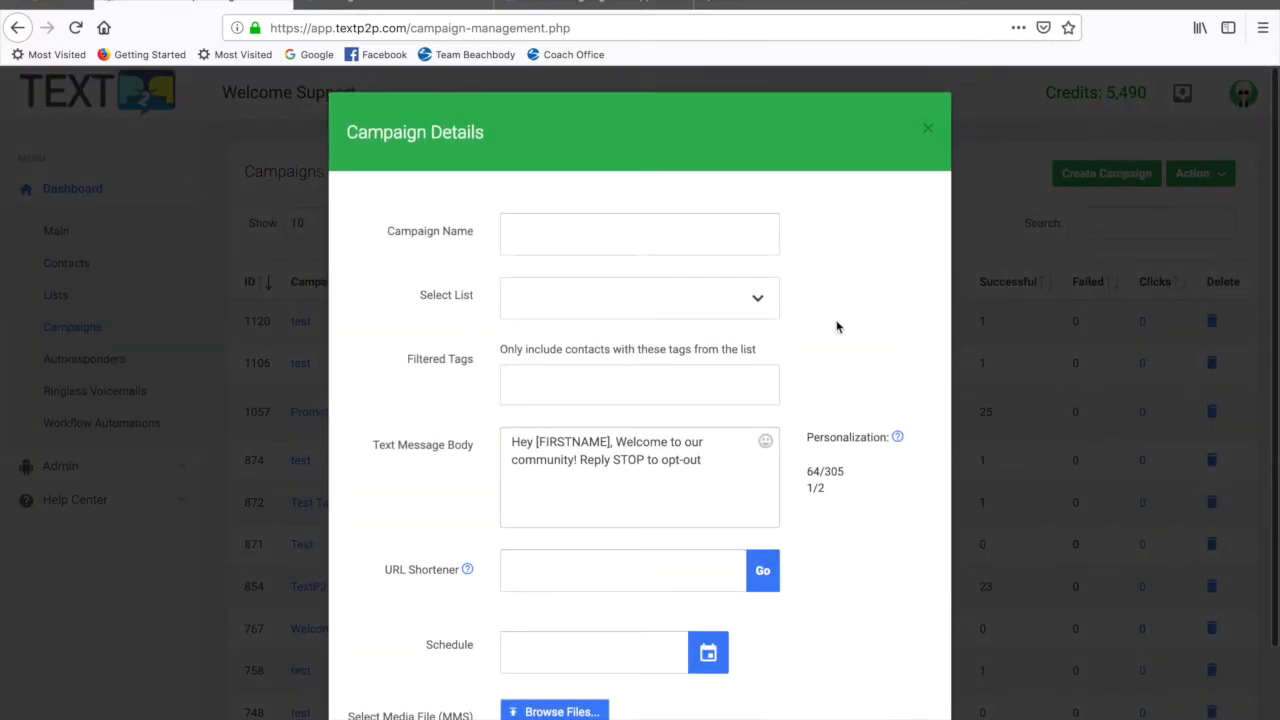
pyautogui.scroll(-1, 862, 352)
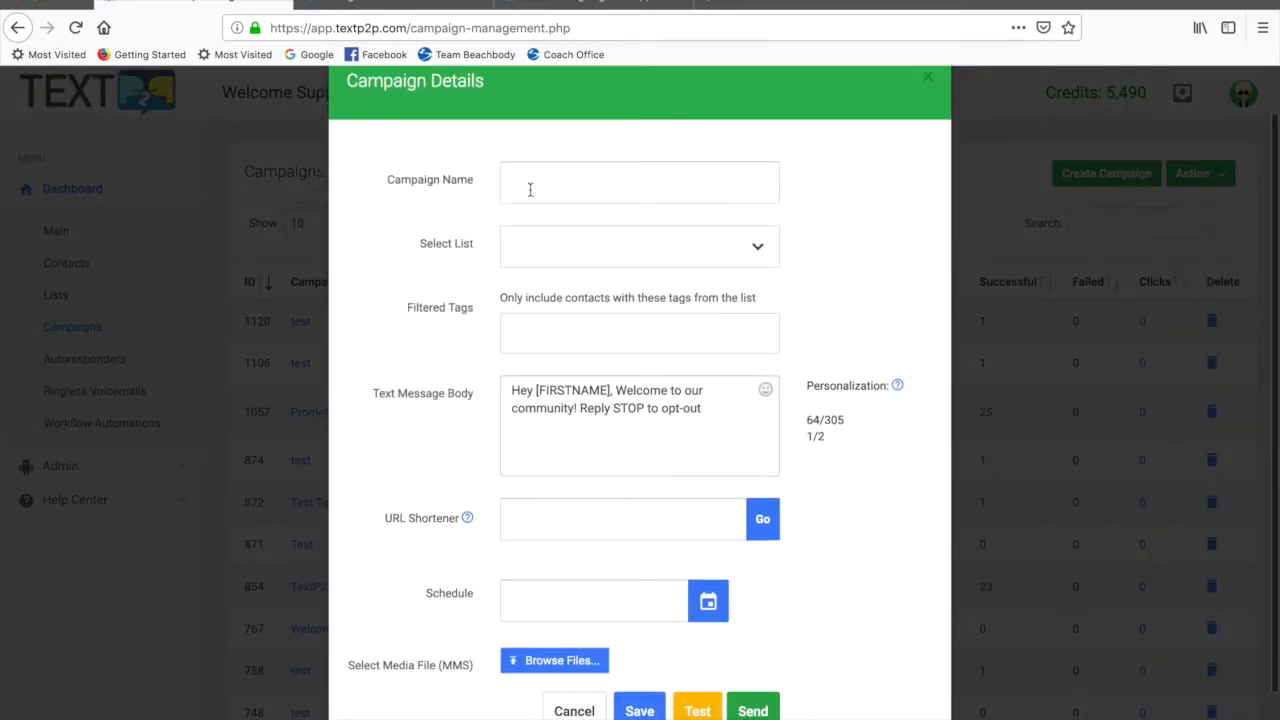
pyautogui.click(634, 258)
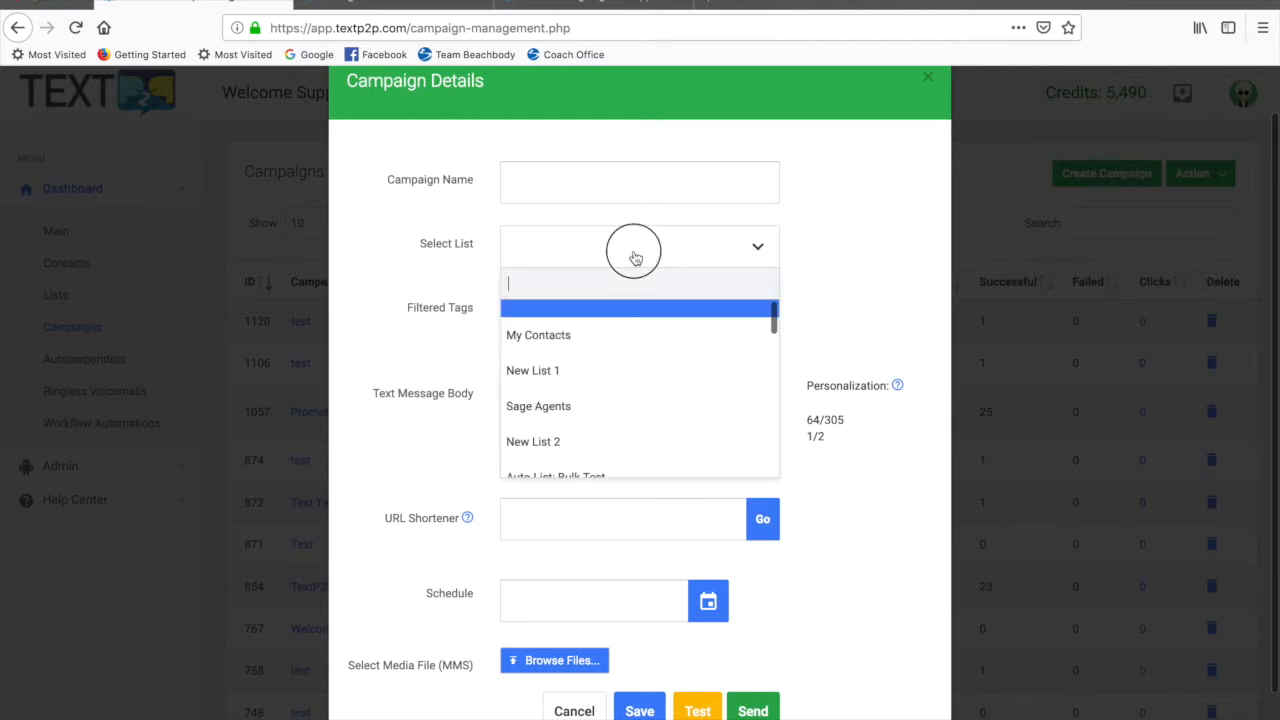
pyautogui.click(568, 370)
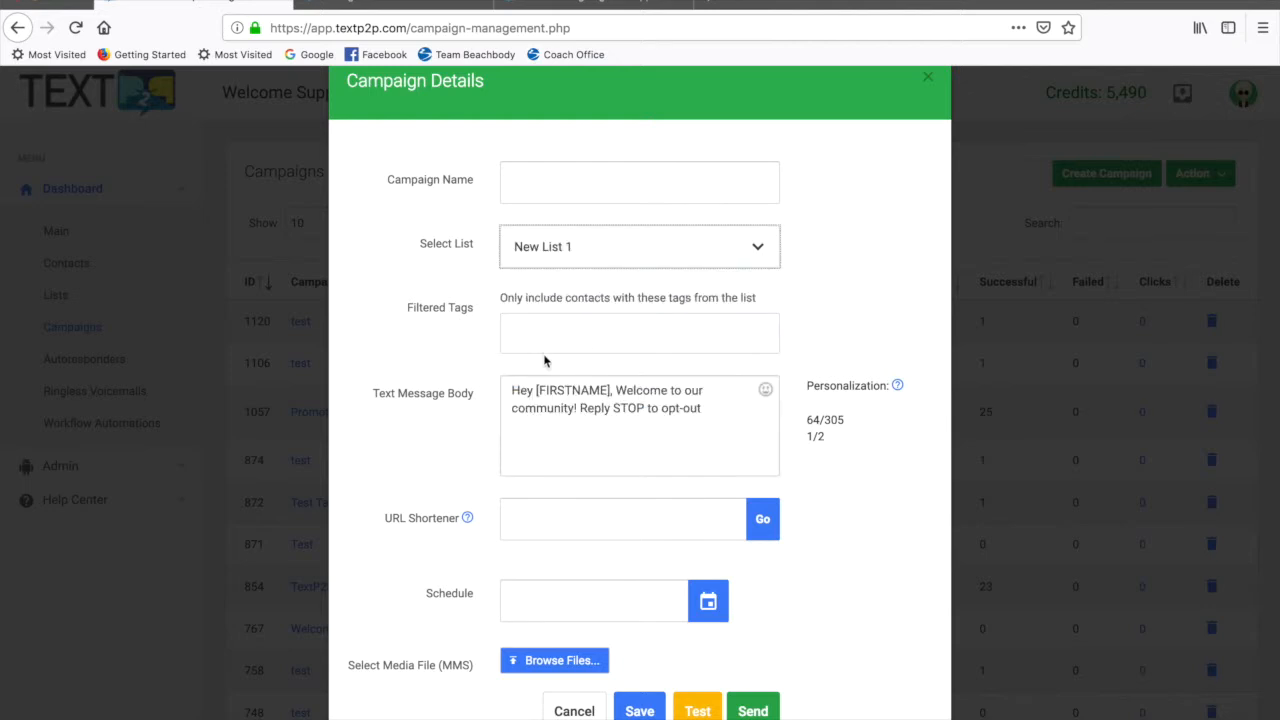
# Check which tags can filter the campaign's recipients, leaving the tag filter empty
pyautogui.click(551, 334)
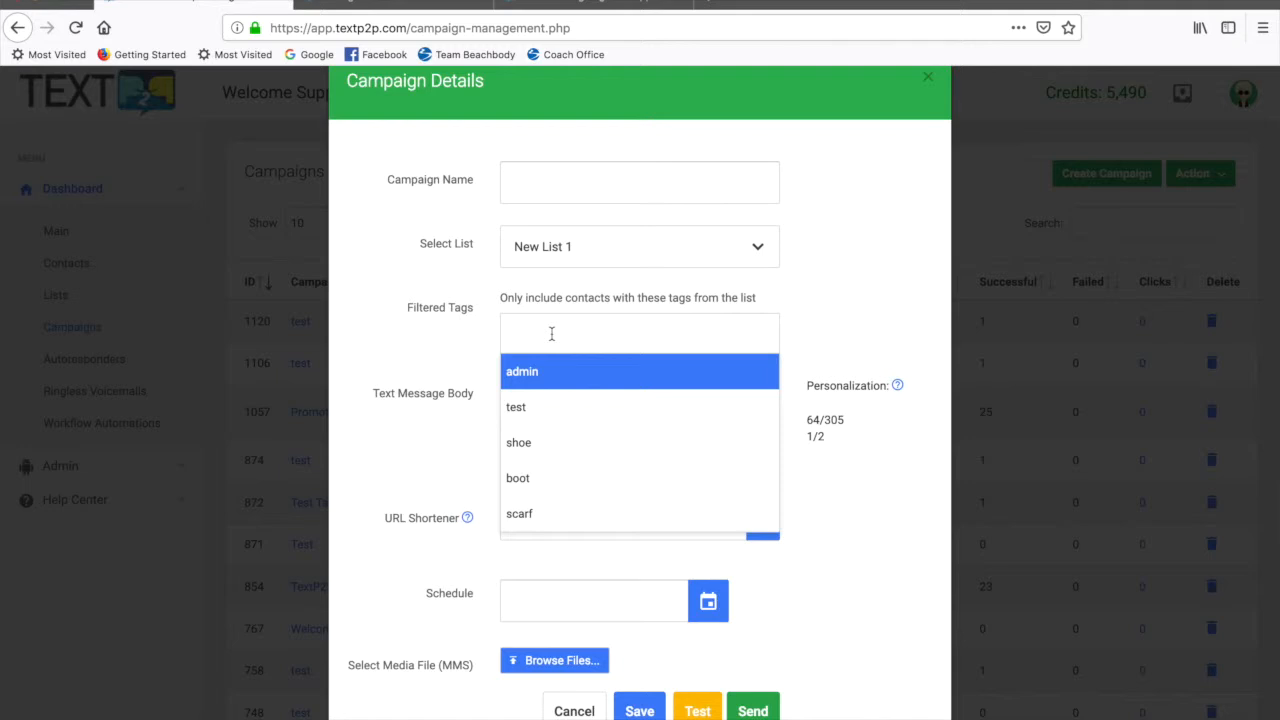
pyautogui.click(868, 325)
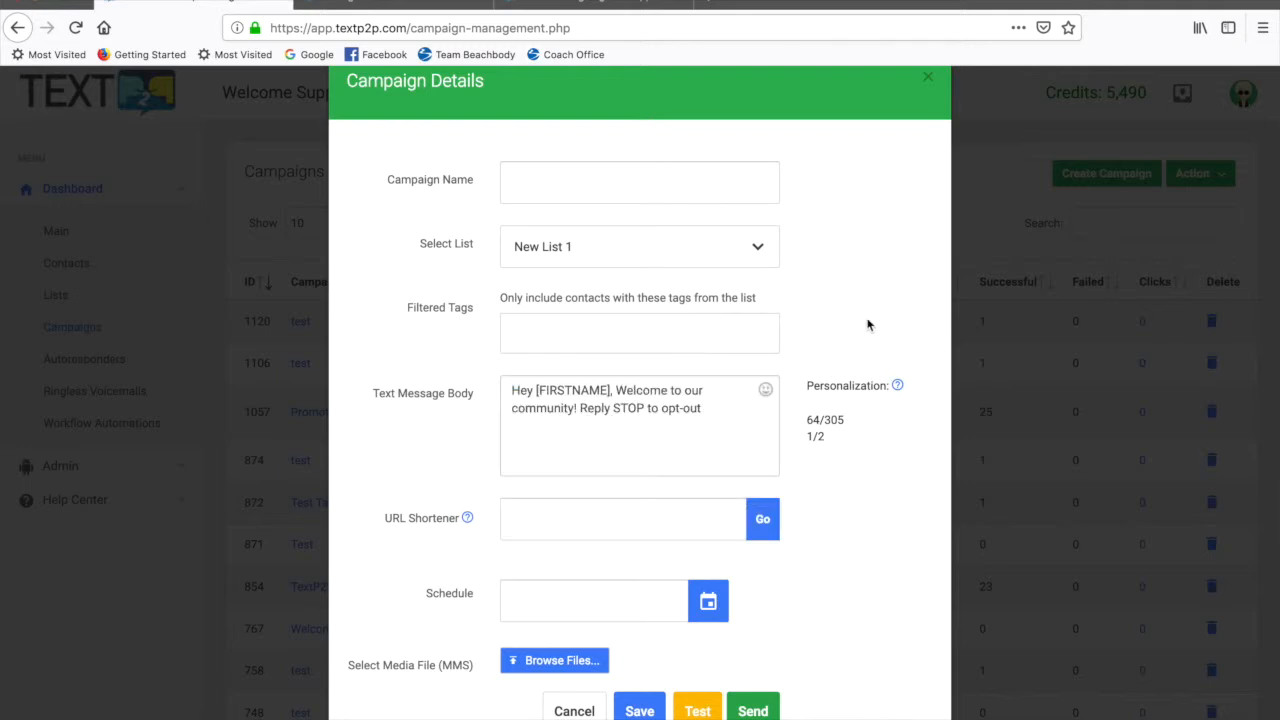
pyautogui.scroll(-1, 862, 336)
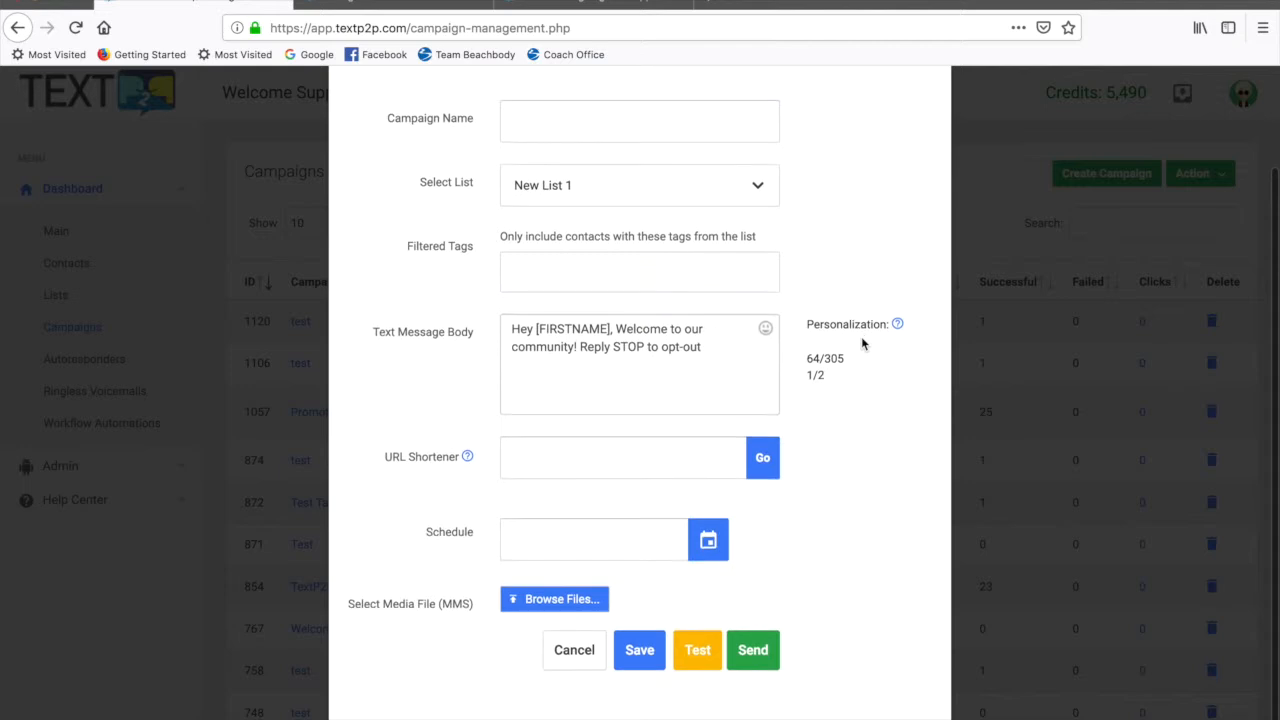
# Examine the default text message body, highlighting the [FIRSTNAME] placeholder and the "Reply STOP to opt-out" wording
pyautogui.moveTo(533, 329); pyautogui.dragTo(612, 330)
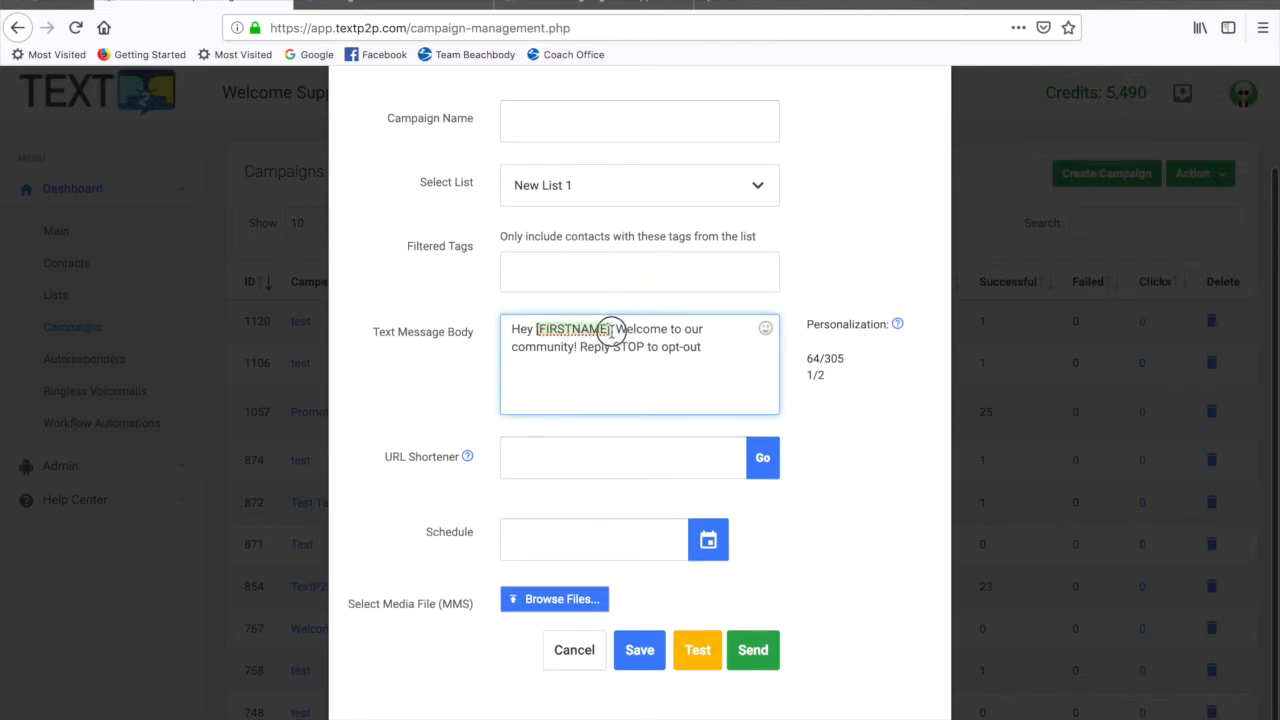
pyautogui.moveTo(612, 330); pyautogui.dragTo(612, 331)
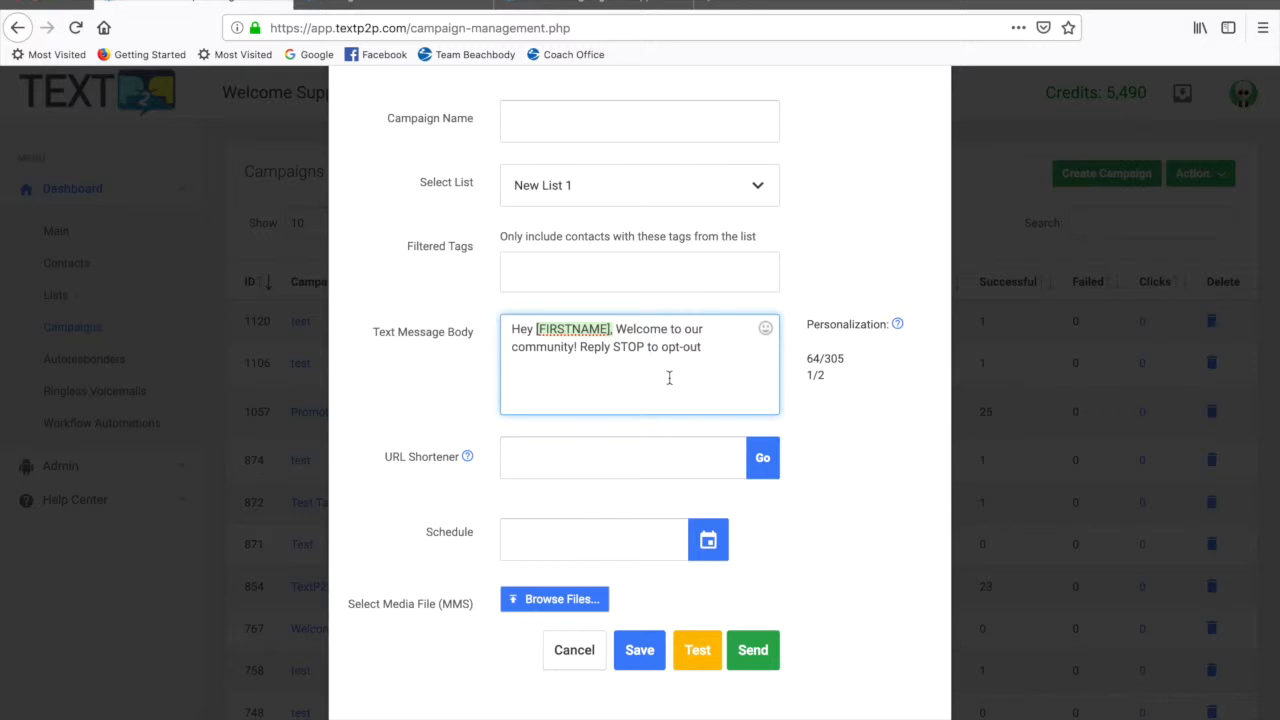
pyautogui.scroll(-1, 669, 378)
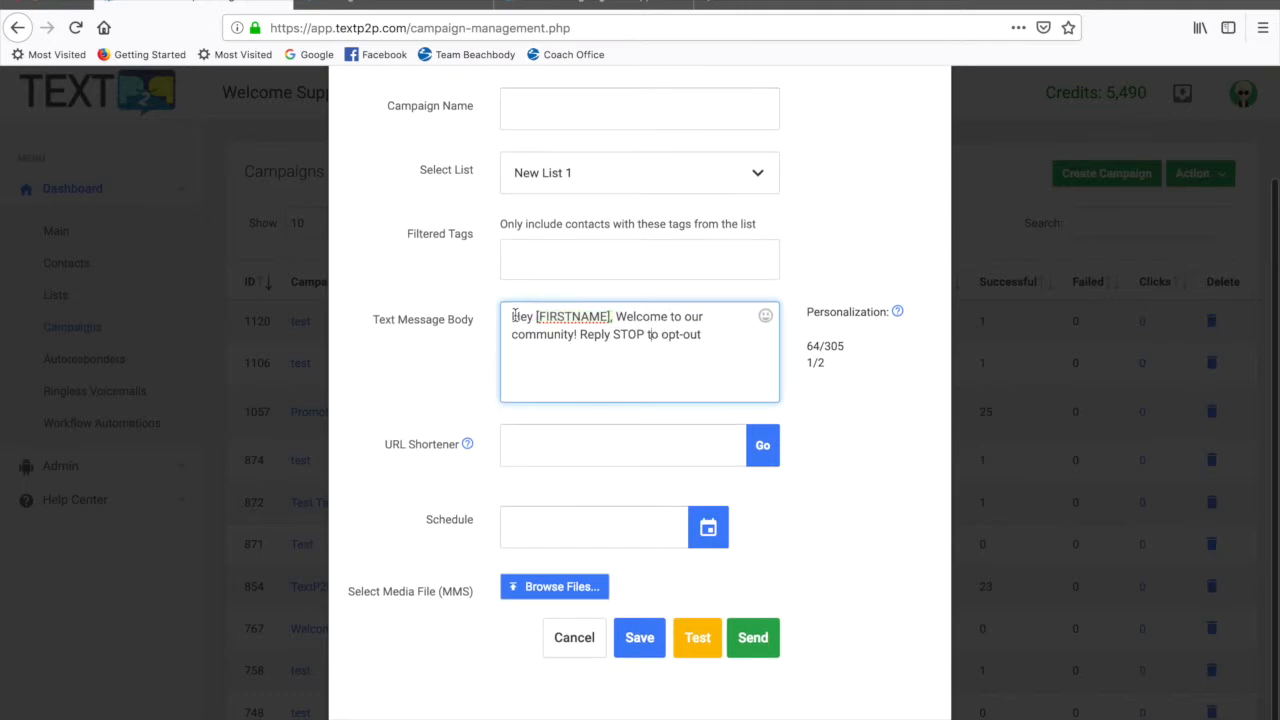
pyautogui.tripleClick(555, 336)
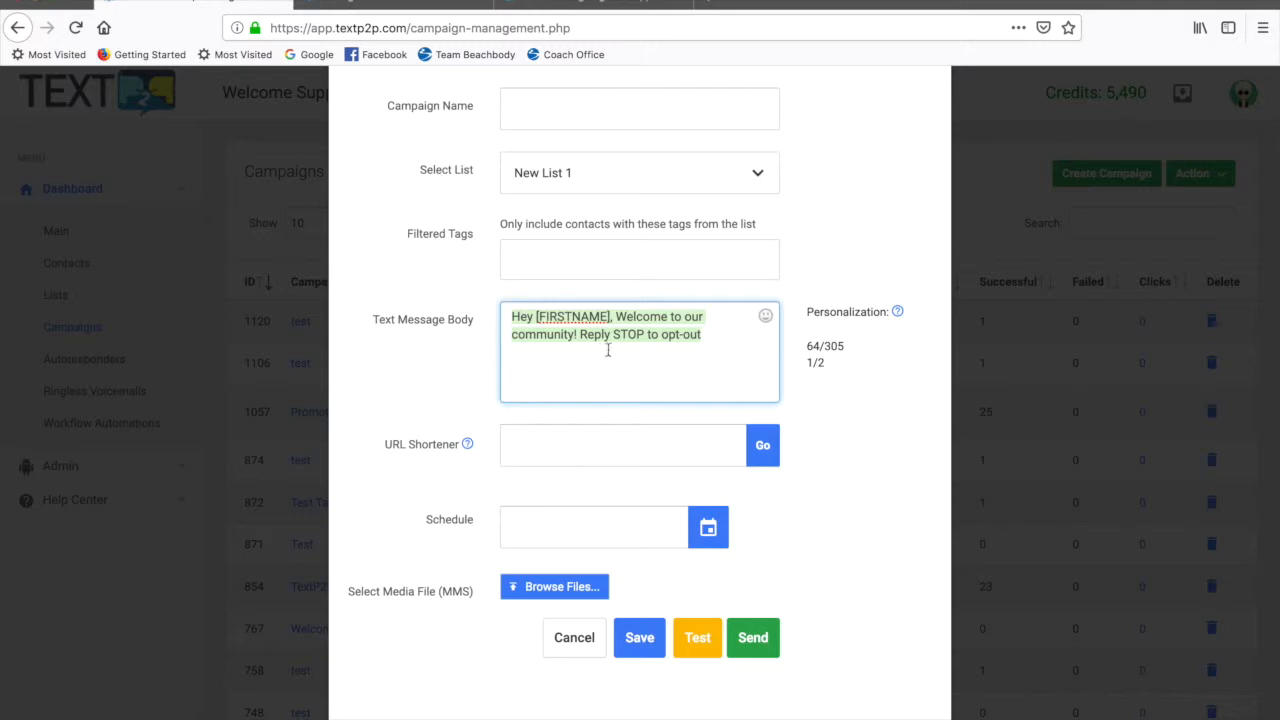
pyautogui.click(612, 335)
pyautogui.moveTo(580, 335); pyautogui.dragTo(692, 337)
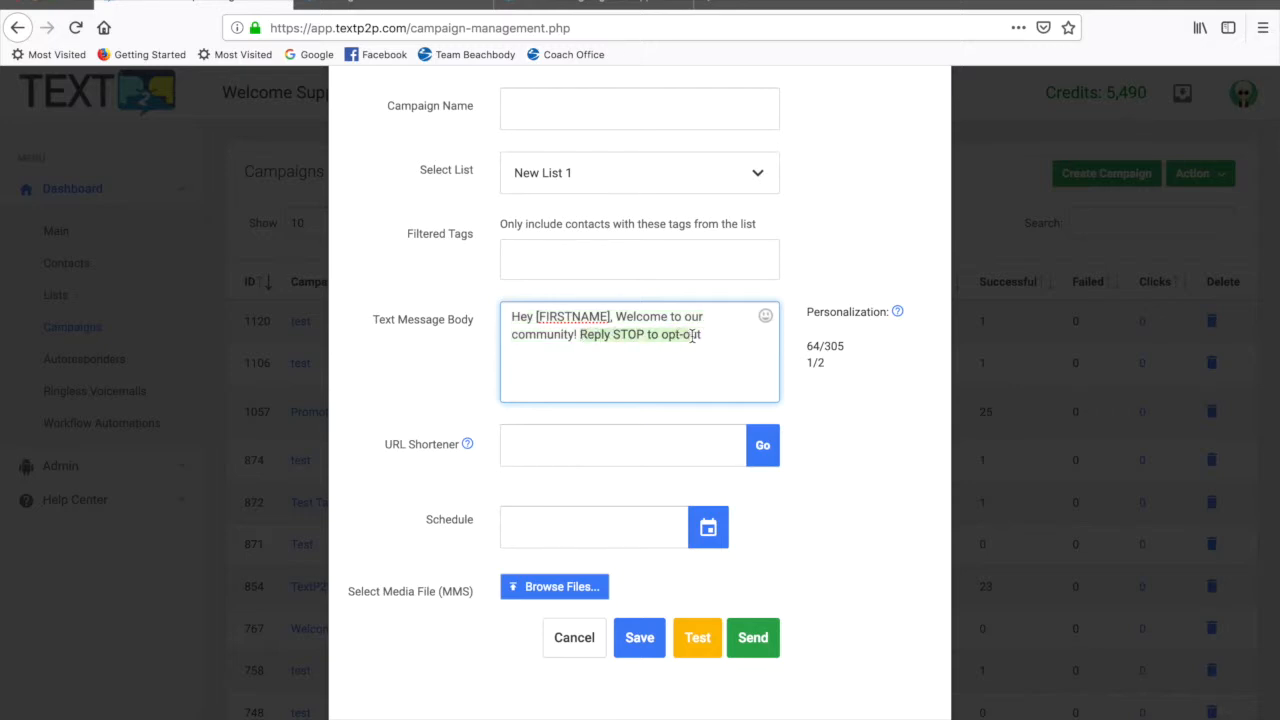
pyautogui.moveTo(692, 336); pyautogui.dragTo(577, 333)
pyautogui.click(726, 339)
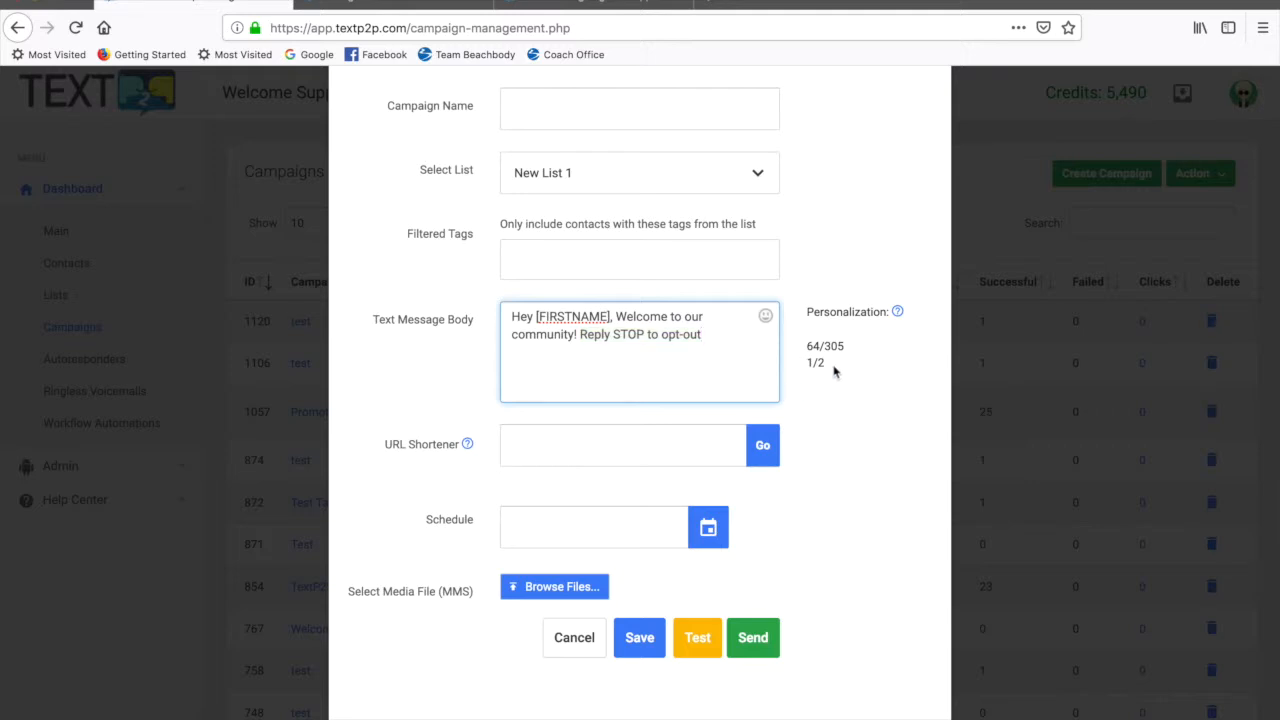
# Append filler words to the message body until it exceeds one text segment, and trim the last word to fit one segment again
pyautogui.write('dkdkd dkdkd dkd kdkd dkdkd dkd dkdkdk dkdkd dkd dkkdkd dkd dkdkd dkd dkd ')
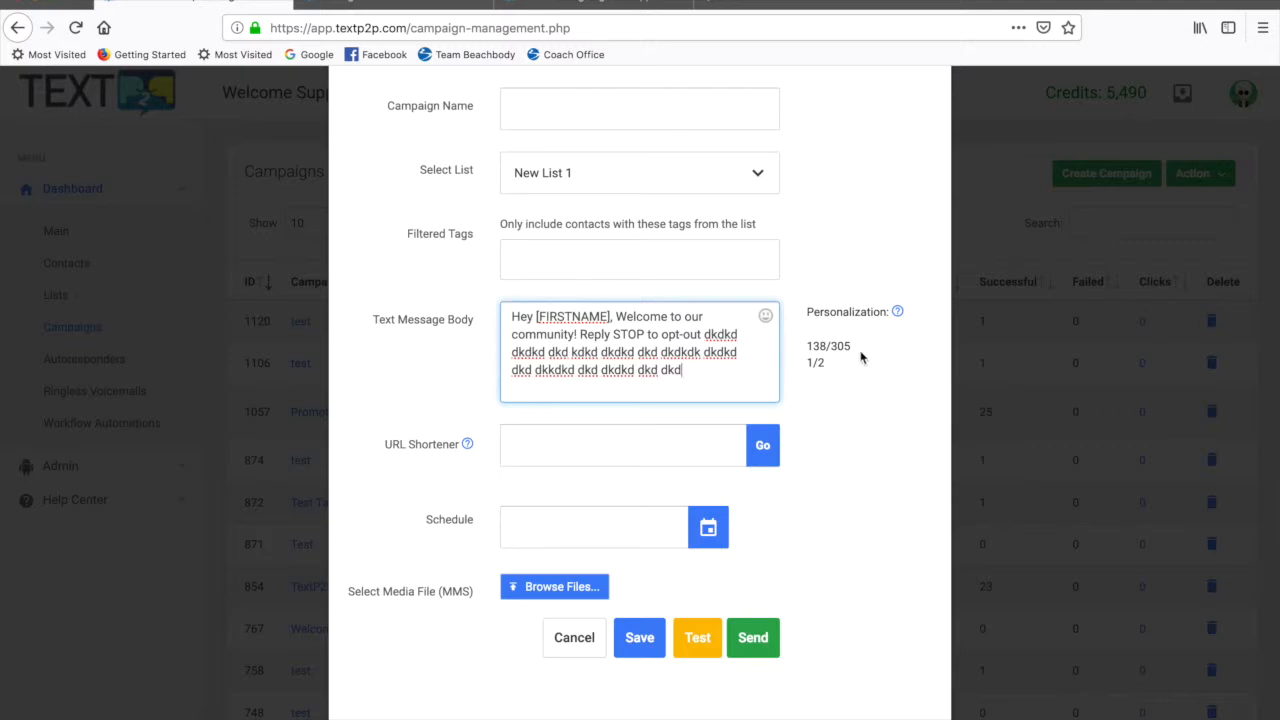
pyautogui.write('dkdkdkd kdk dkdkd dkd')
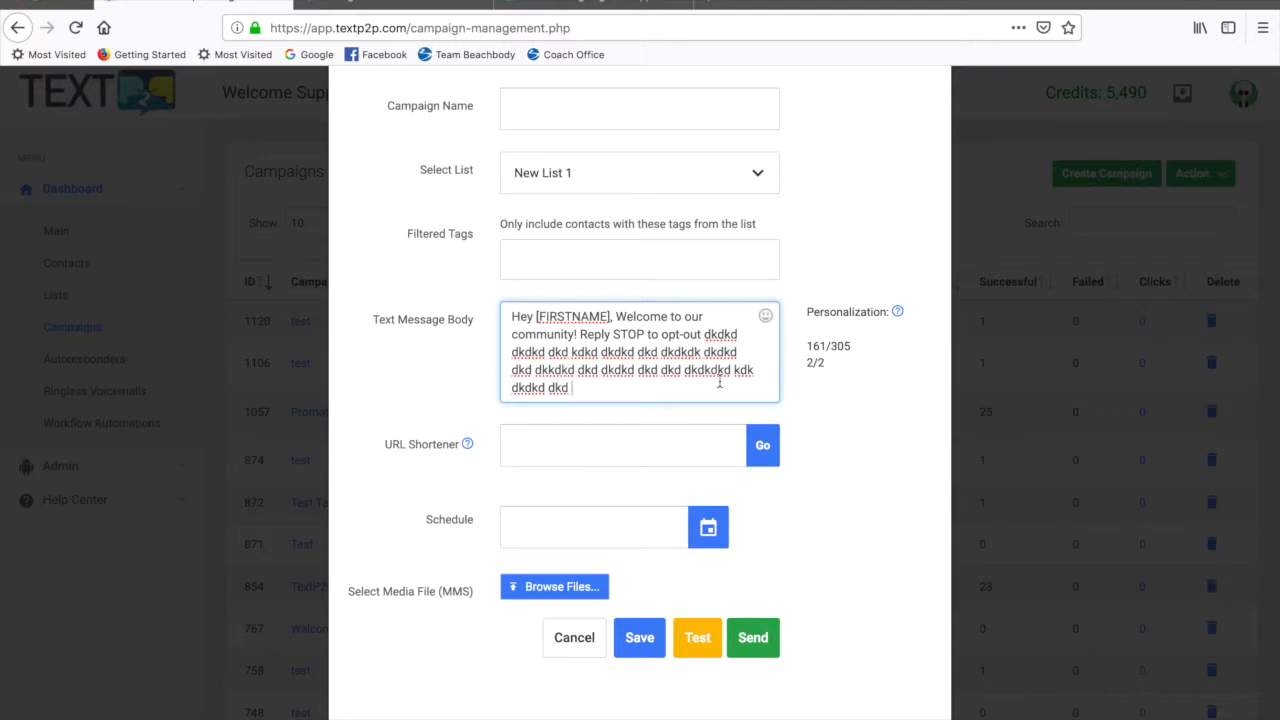
pyautogui.press('BackSpace')
pyautogui.press('BackSpace')
pyautogui.press('BackSpace')
pyautogui.press('BackSpace')
pyautogui.press('BackSpace')
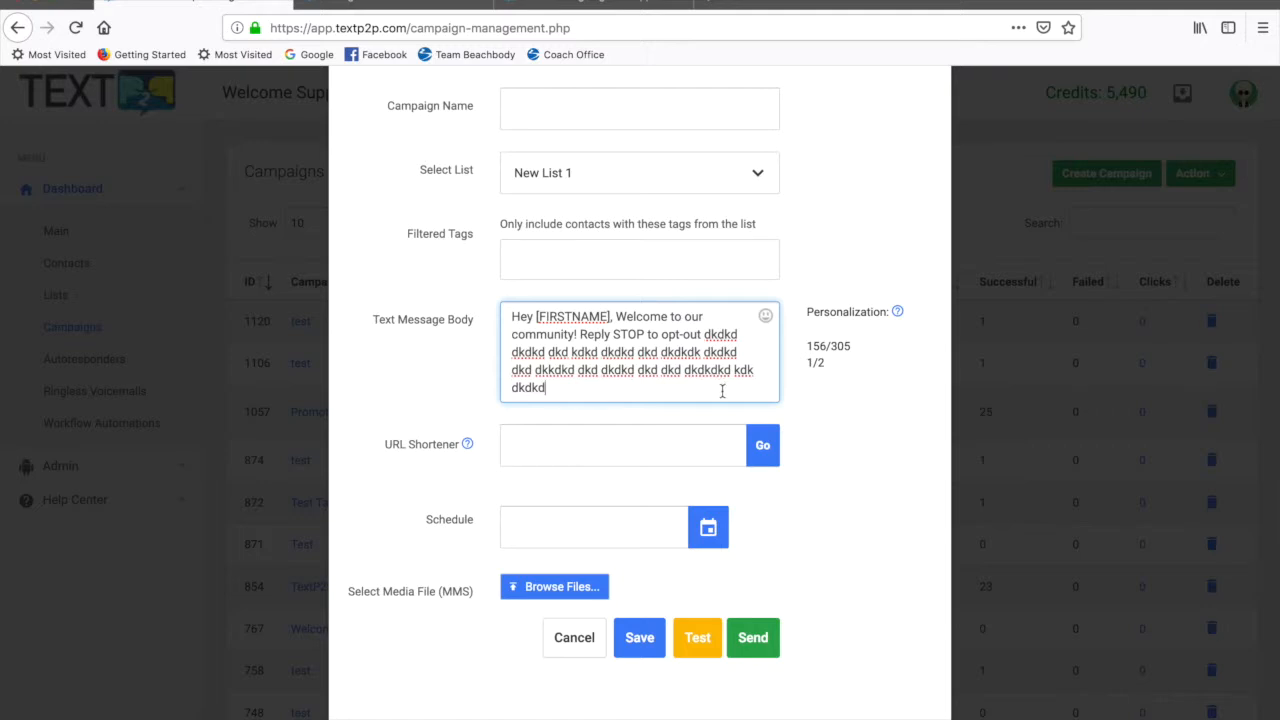
# Attach starterpackage.jpg from Downloads as the campaign's MMS media file and check the message's character limit and credit cost
pyautogui.click(577, 588)
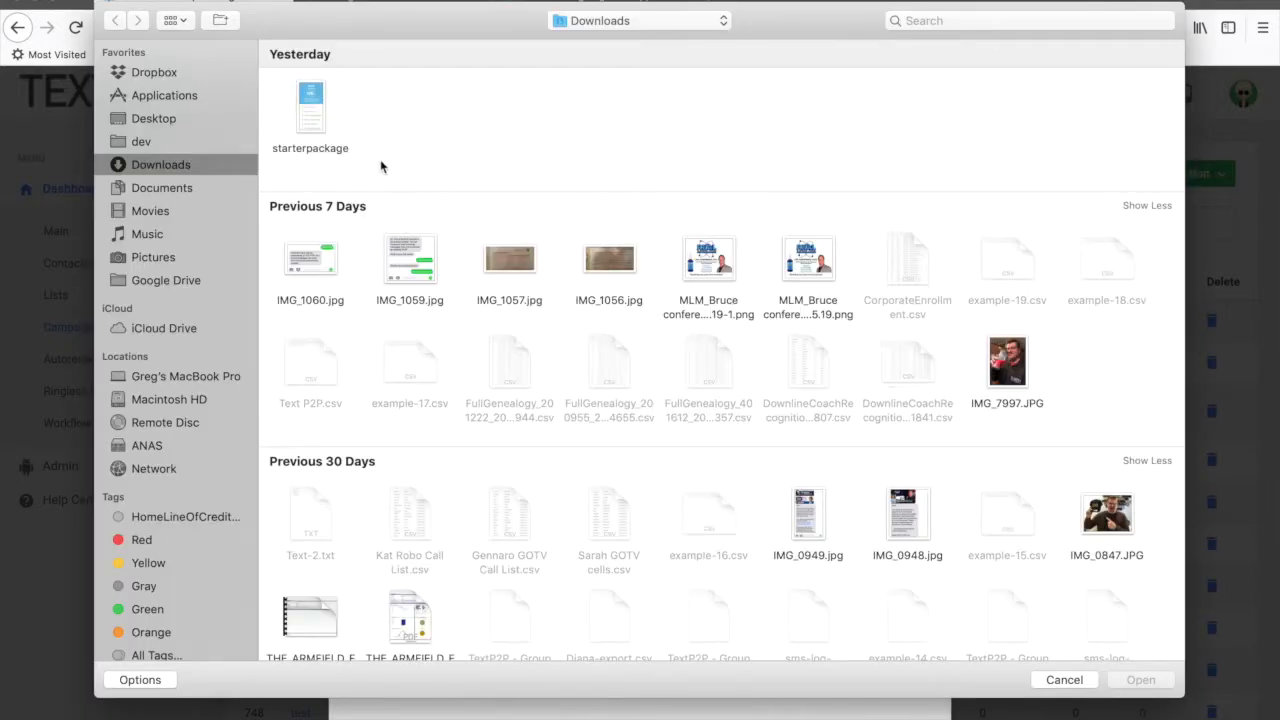
pyautogui.doubleClick(330, 145)
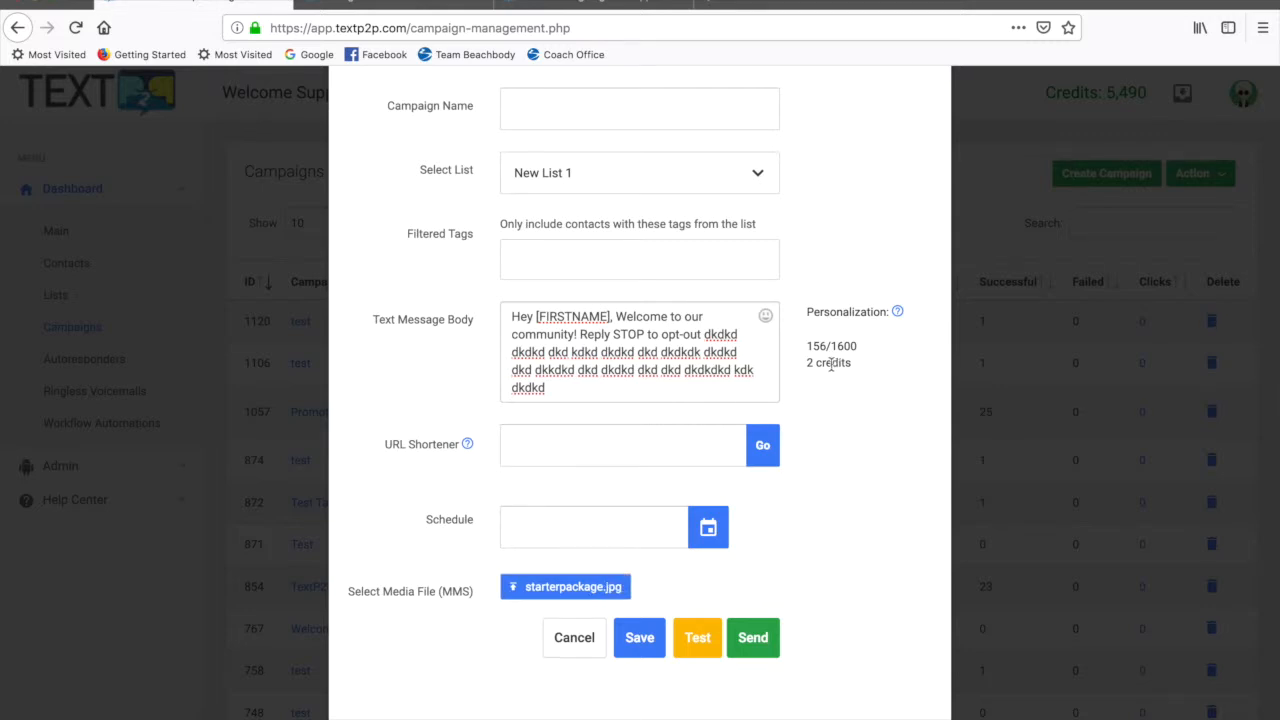
pyautogui.moveTo(811, 346); pyautogui.dragTo(868, 352)
pyautogui.scroll(-1, 684, 383)
# Add a sad-face emoji at the end of the message body and close the emoji picker
pyautogui.click(594, 388)
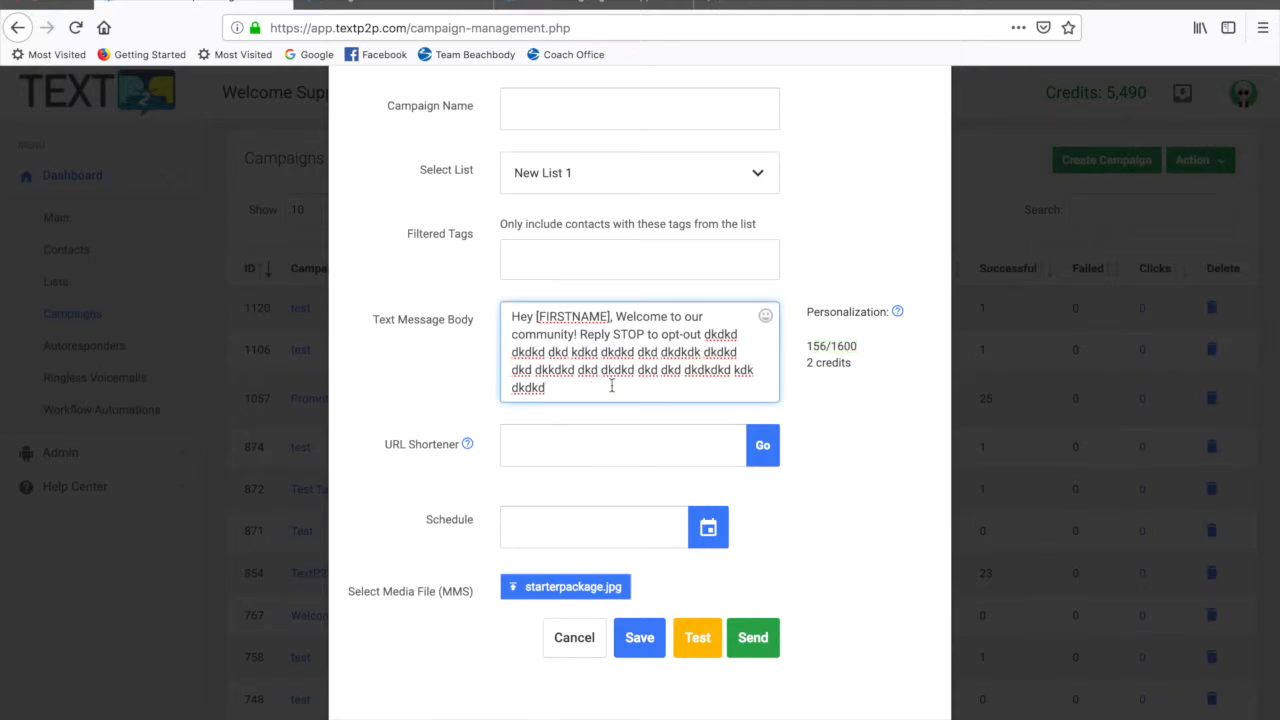
pyautogui.click(767, 317)
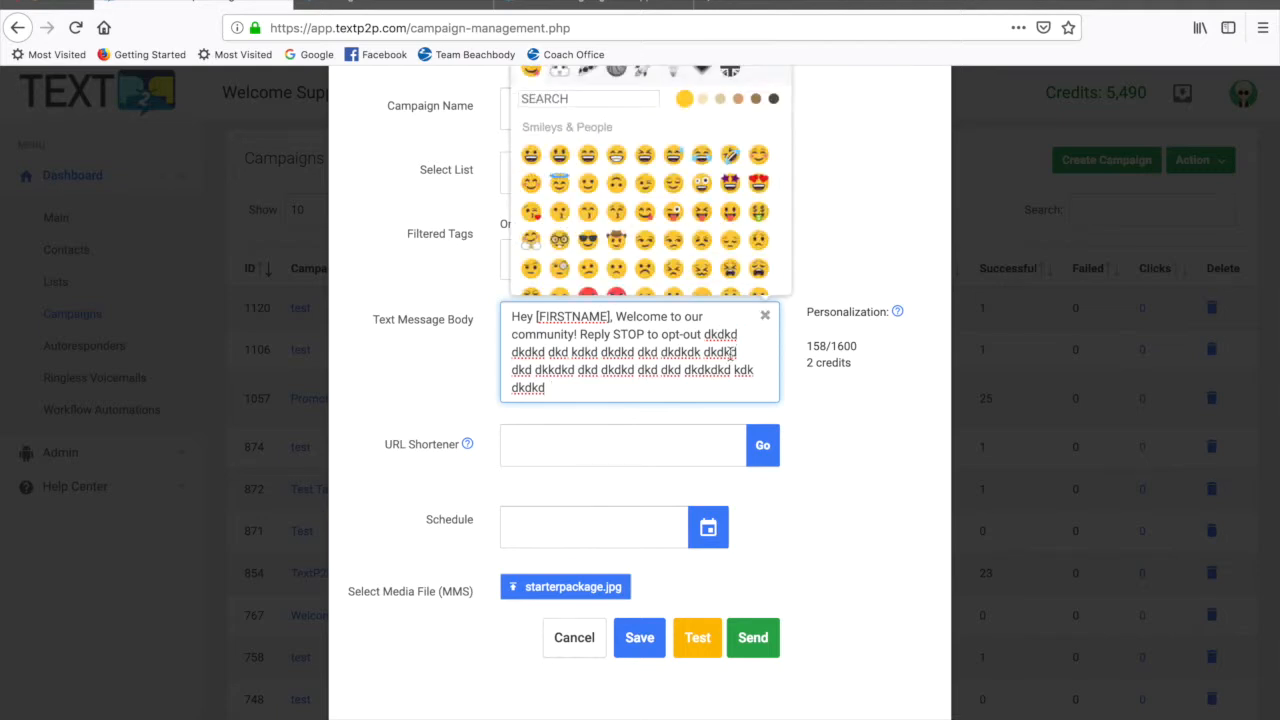
pyautogui.click(701, 240)
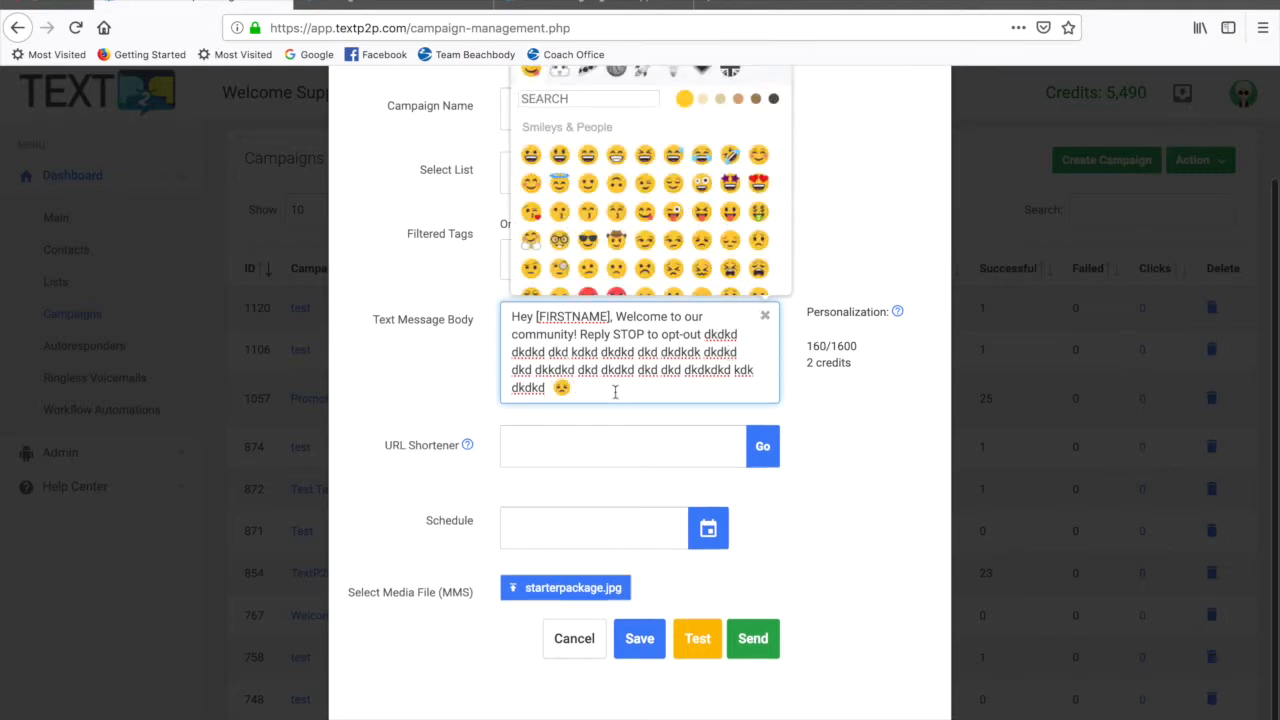
pyautogui.click(765, 315)
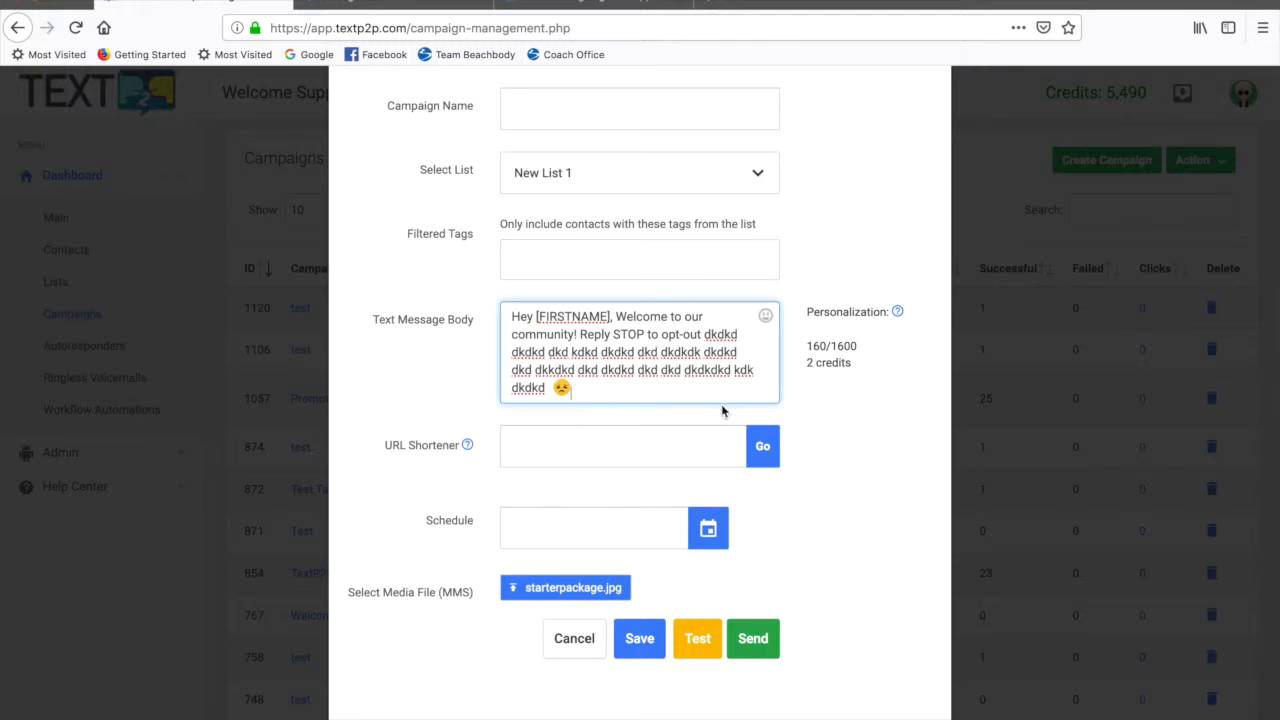
pyautogui.click(531, 446)
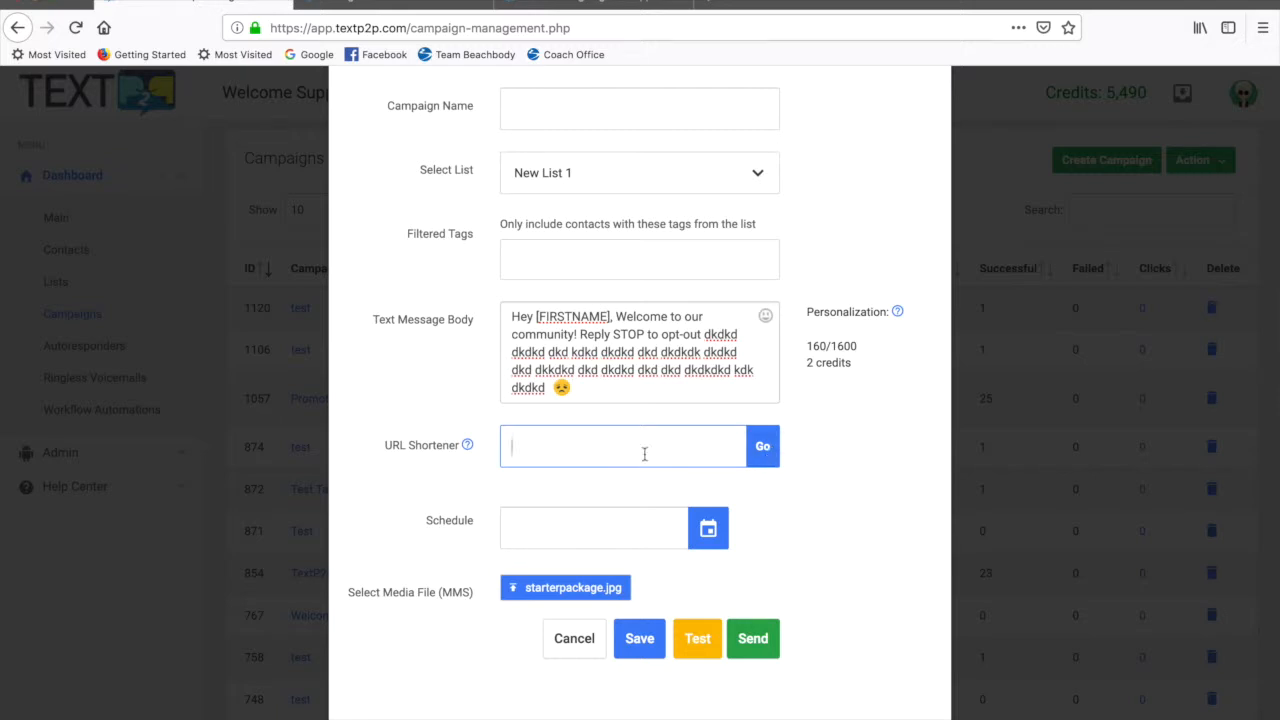
pyautogui.write('www.google.com')
pyautogui.click(763, 449)
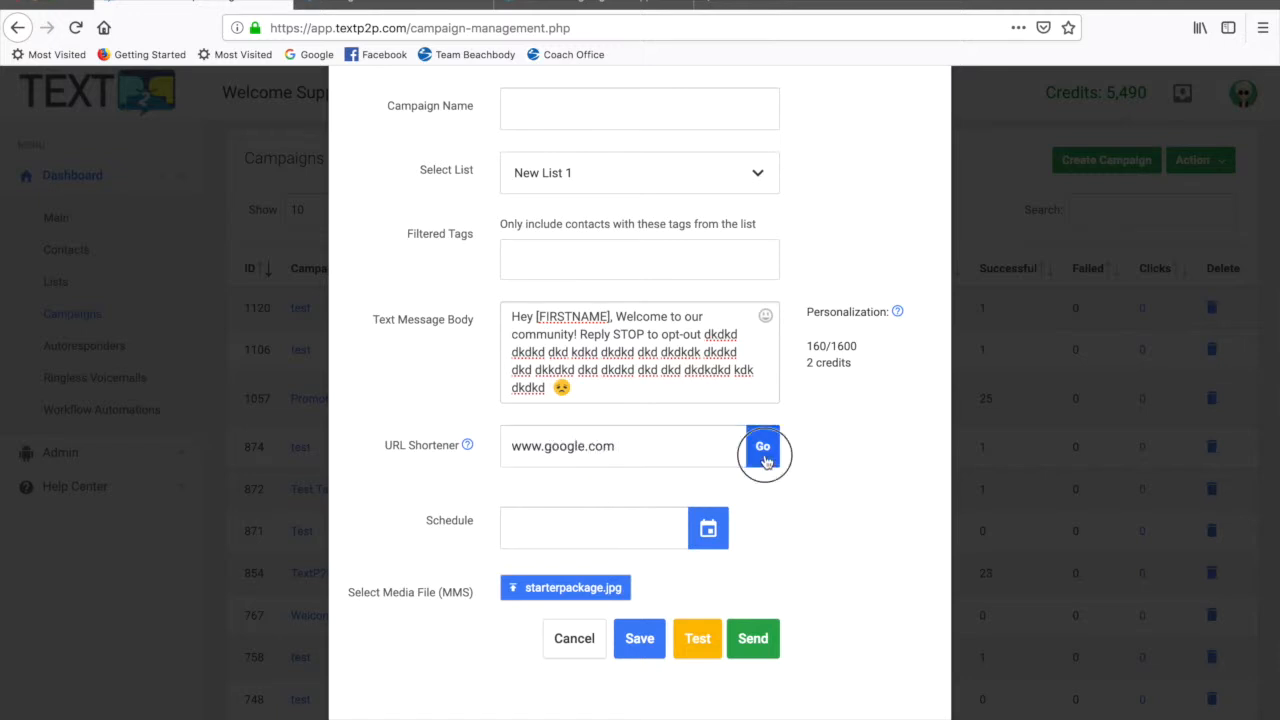
pyautogui.moveTo(935, 449); pyautogui.dragTo(803, 448)
pyautogui.hotkey('ctrl', 'c')
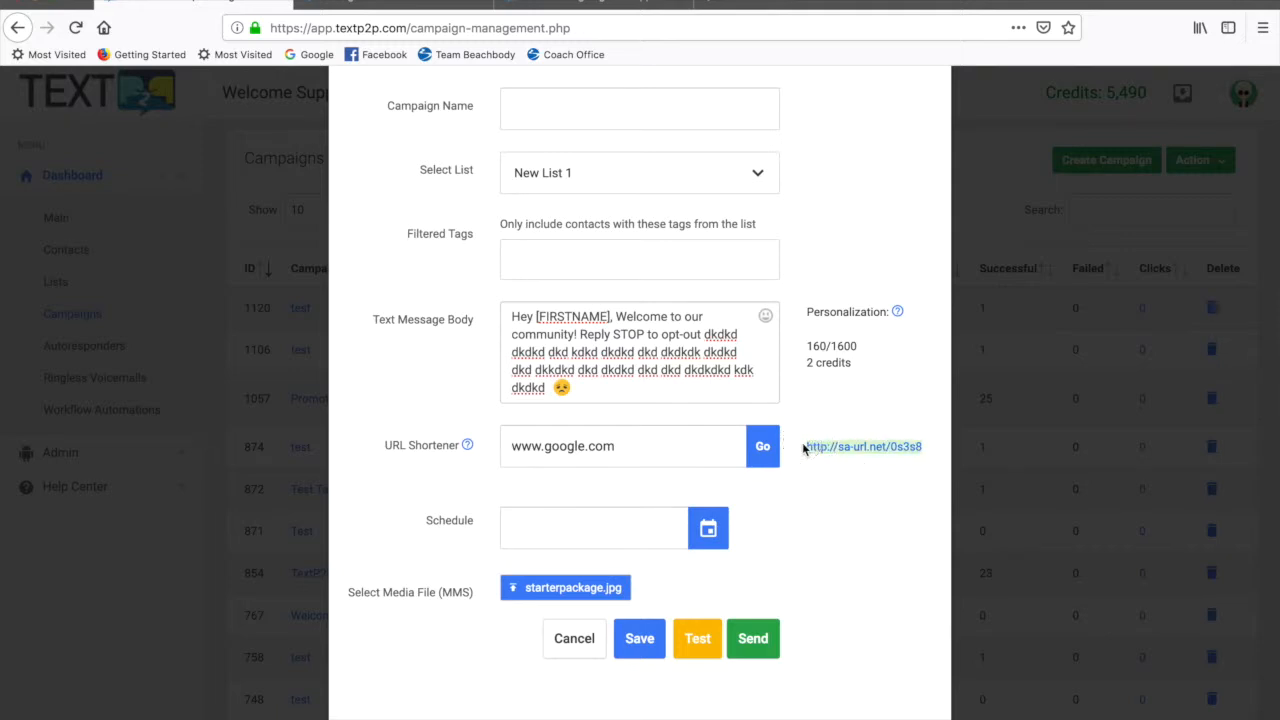
pyautogui.click(654, 394)
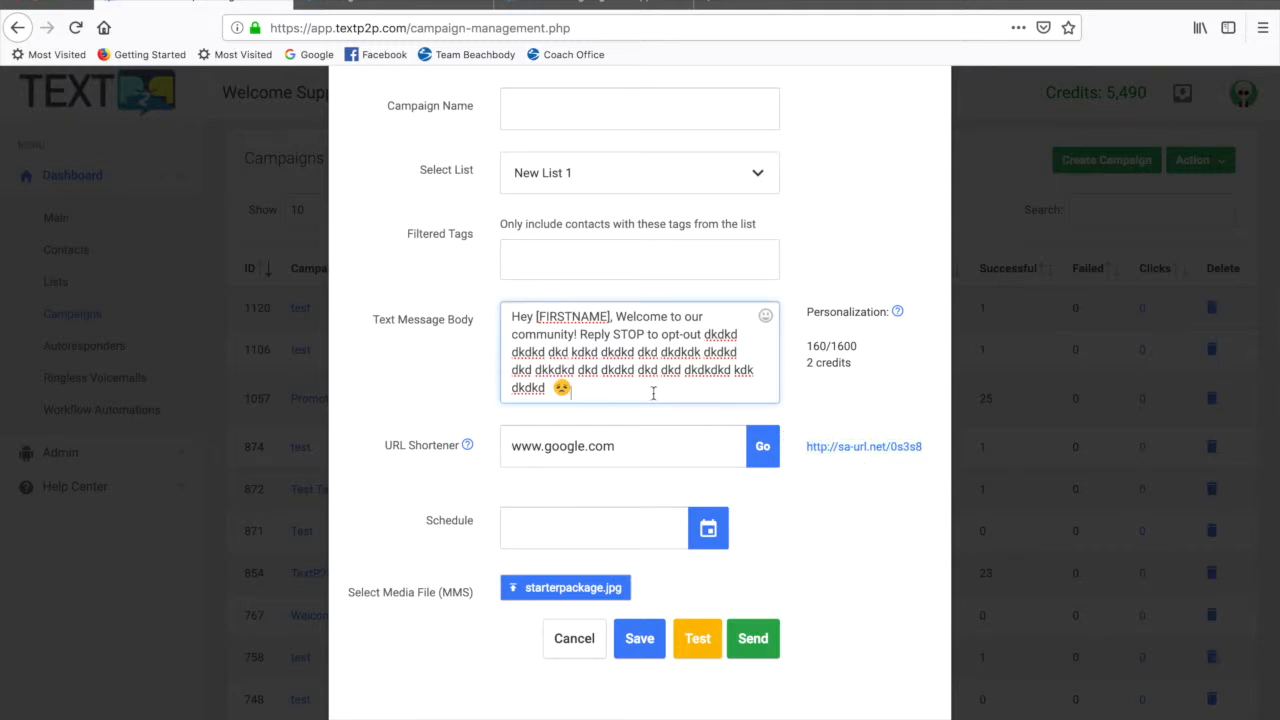
pyautogui.hotkey('ctrl', 'v')
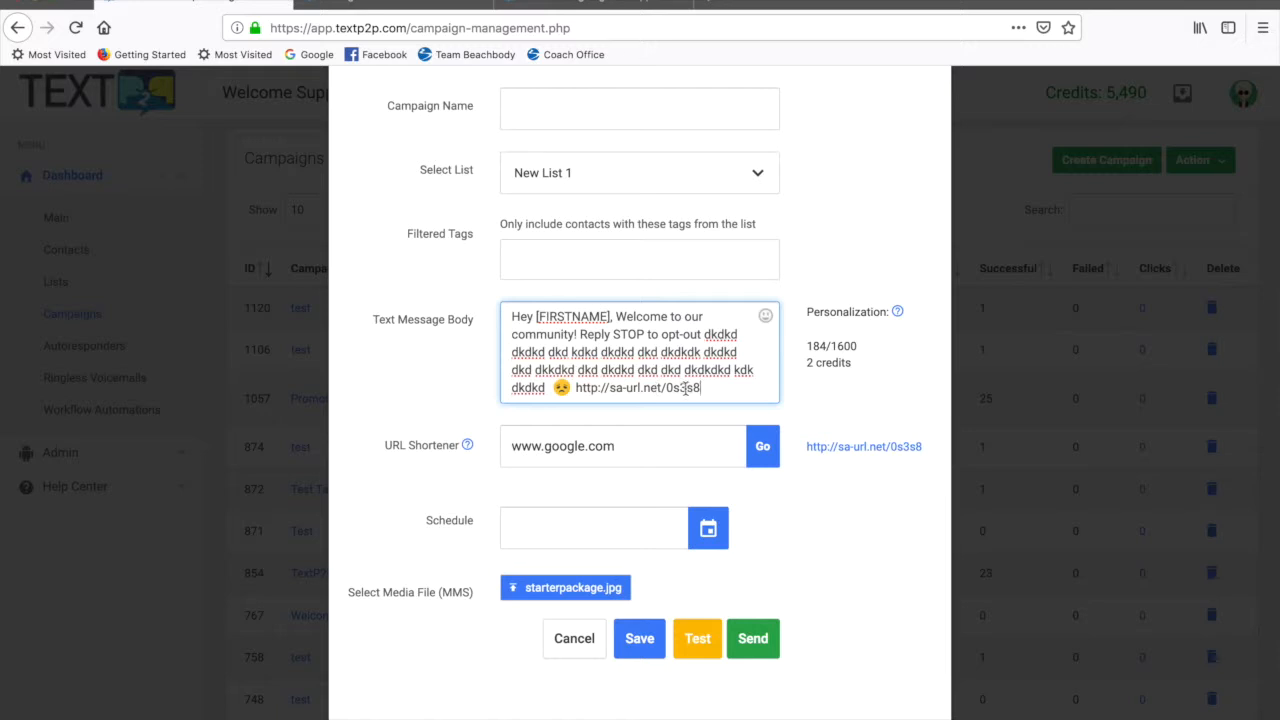
# Schedule the campaign for 11 March 2019 at 3:30 PM
pyautogui.scroll(-1, 810, 521)
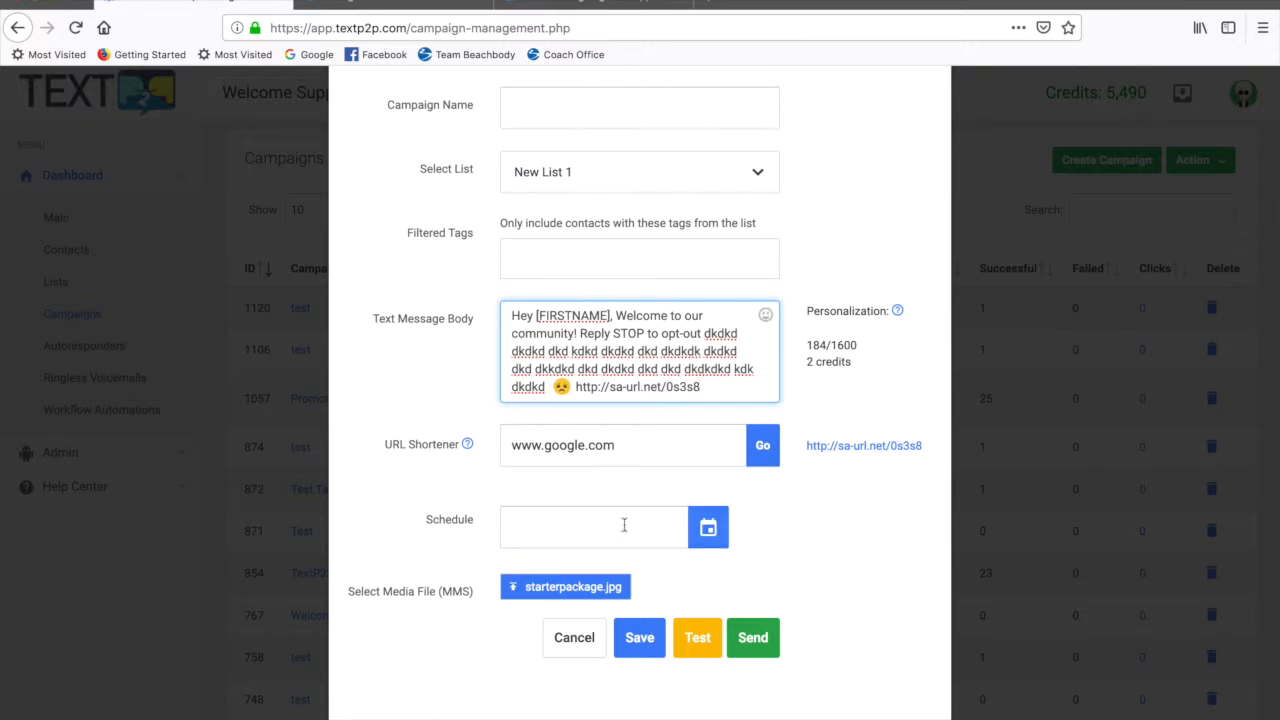
pyautogui.click(710, 535)
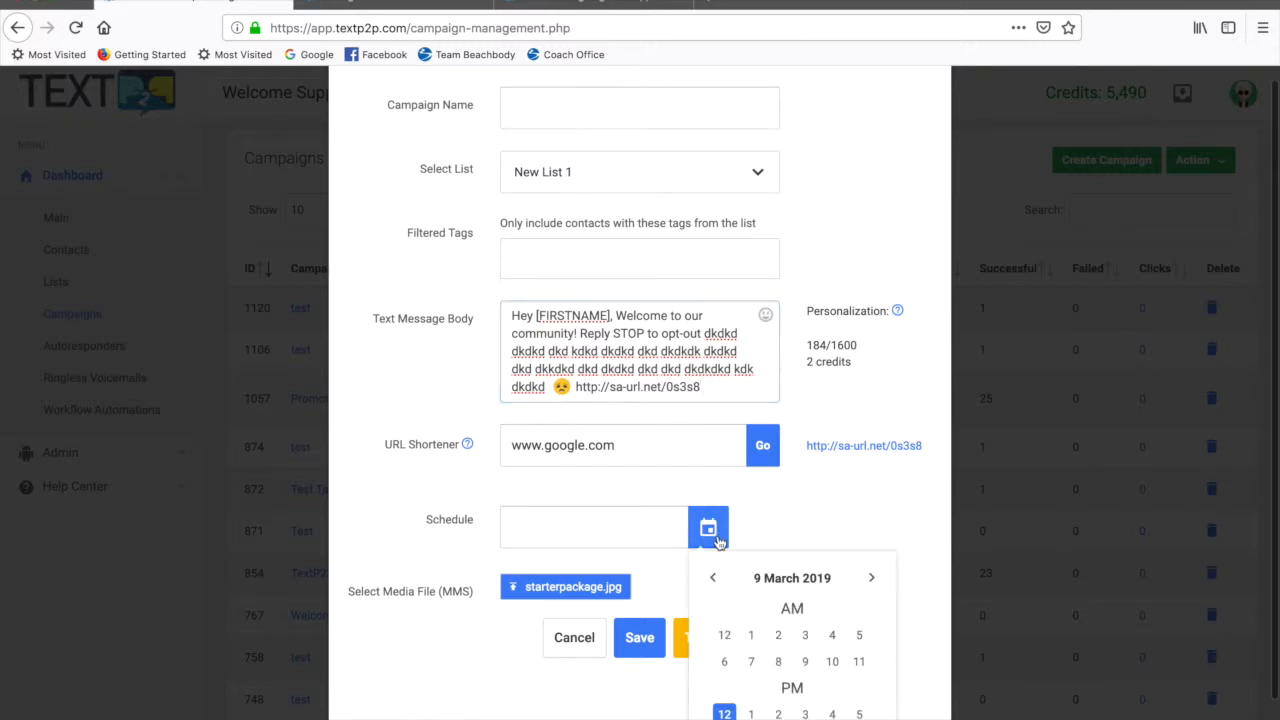
pyautogui.scroll(-1, 838, 670)
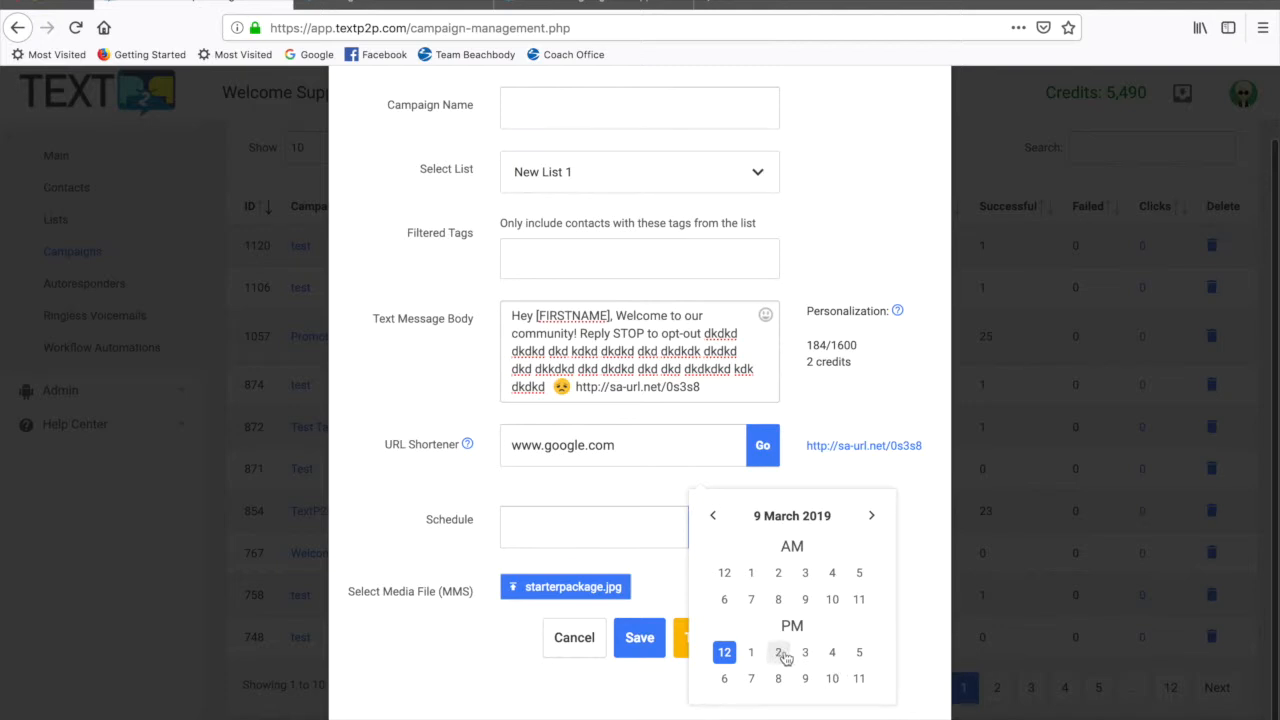
pyautogui.click(870, 517)
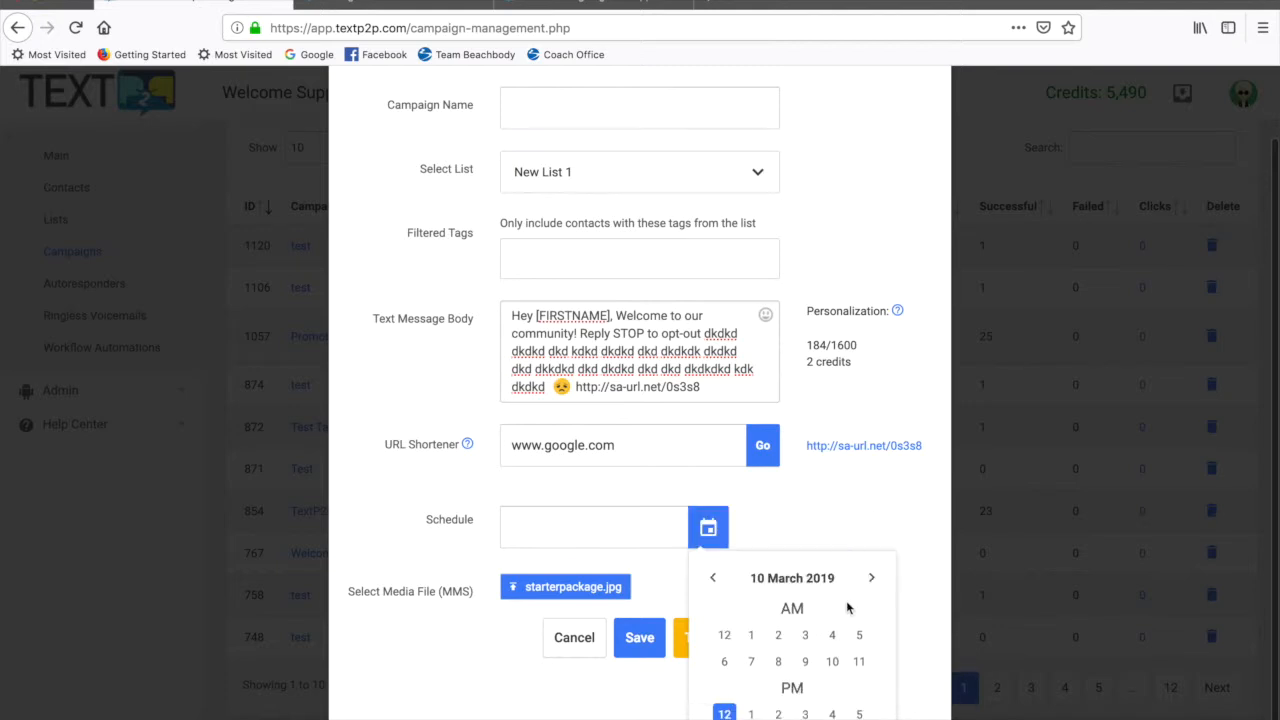
pyautogui.click(872, 578)
pyautogui.click(805, 713)
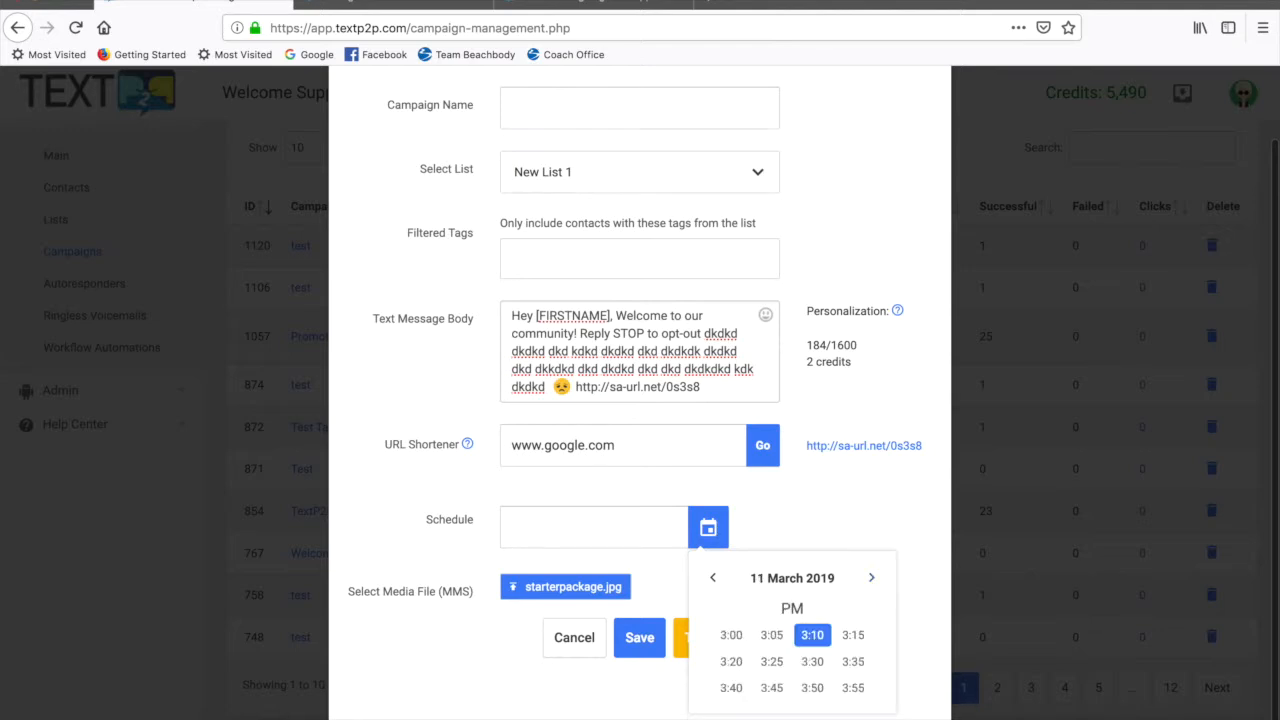
pyautogui.click(812, 662)
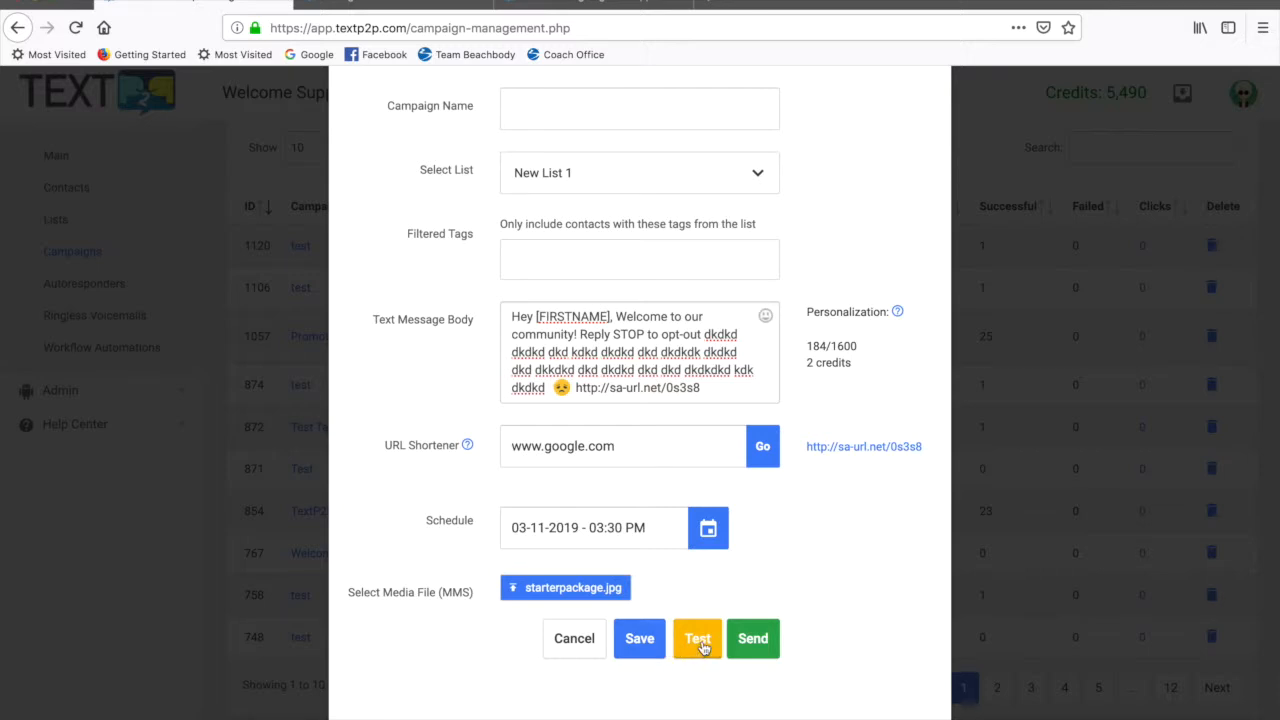
# Name the campaign "test campaign" and save it as a draft
pyautogui.click(575, 109)
pyautogui.write('test campaign')
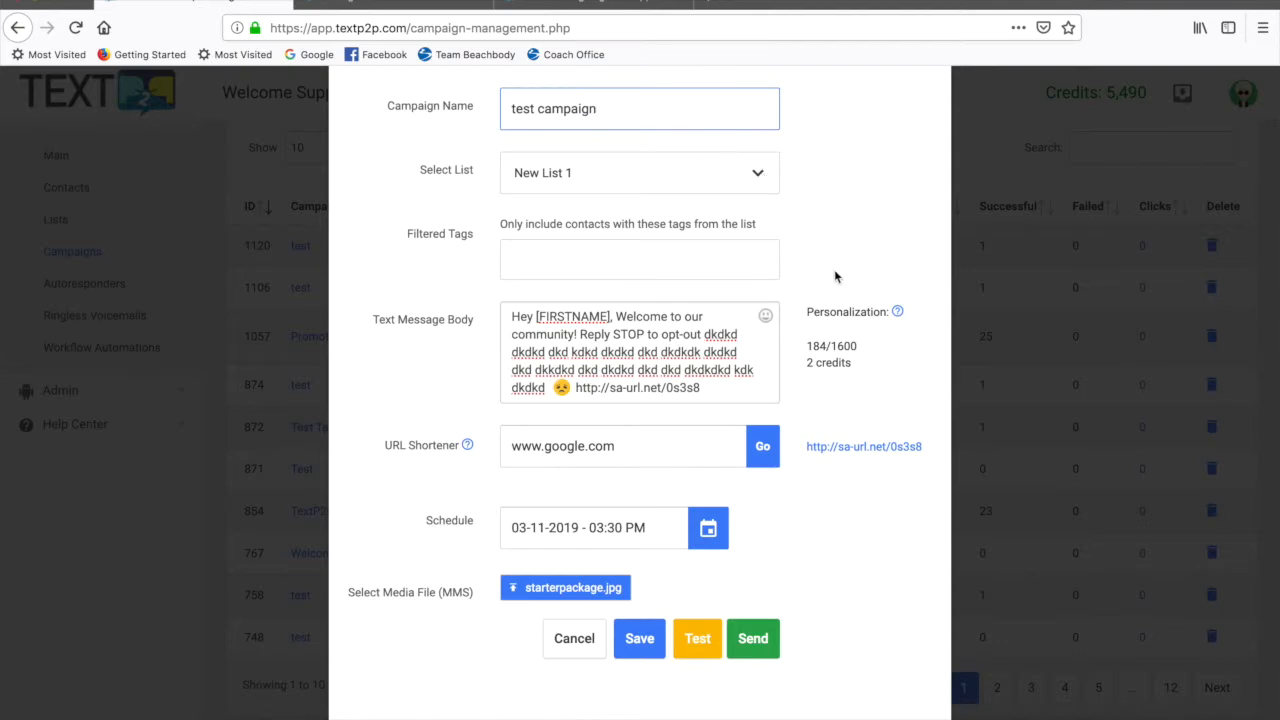
pyautogui.scroll(-1, 857, 295)
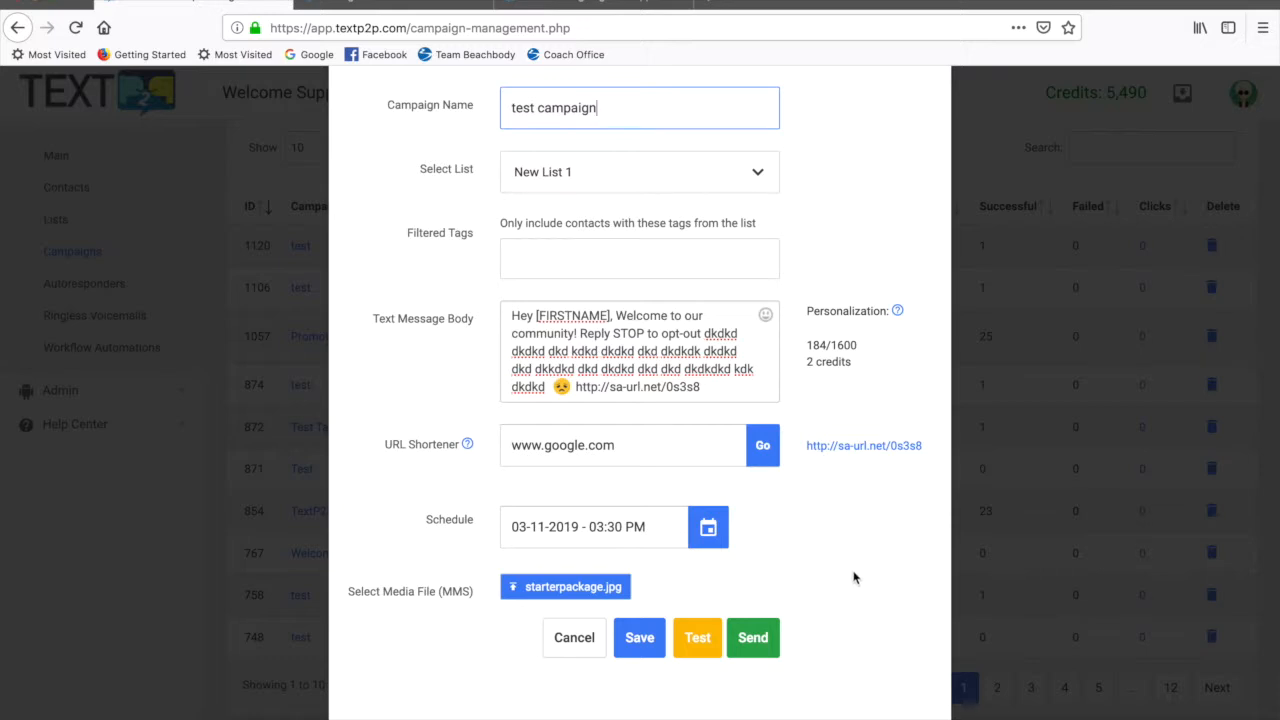
pyautogui.click(649, 645)
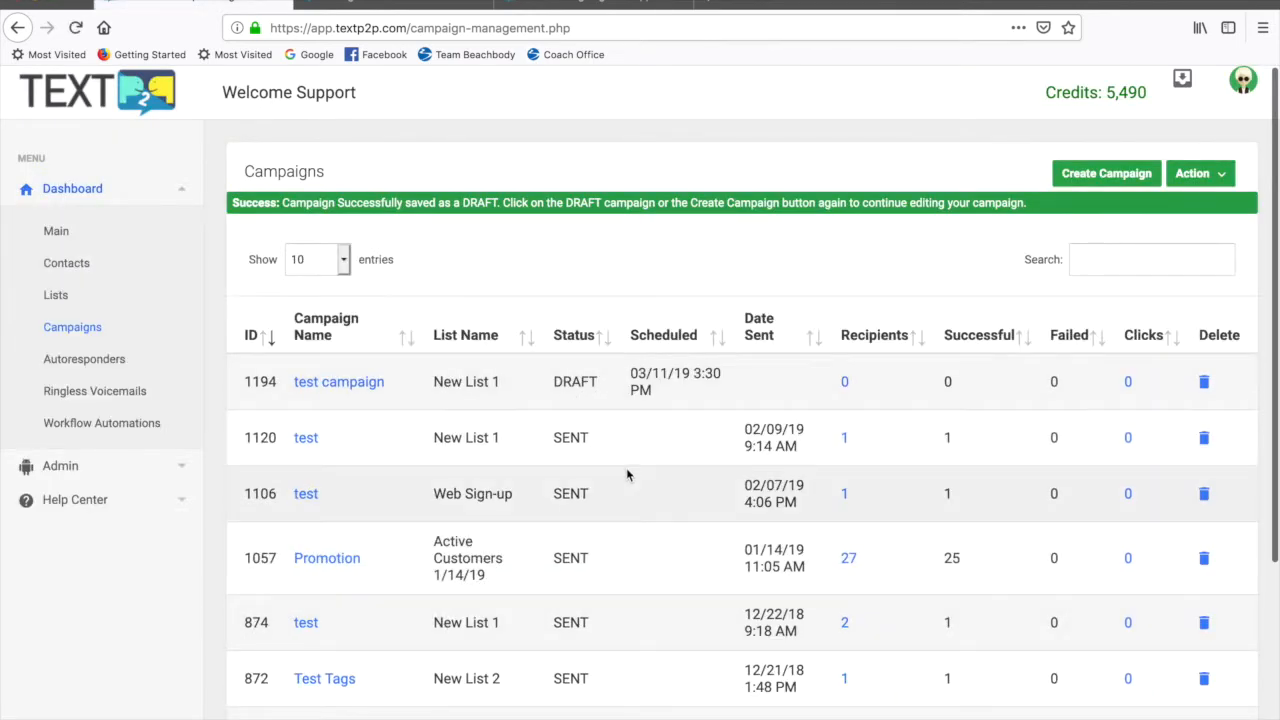
# Review the campaigns table's status, schedule and recipient columns, and check the additional campaign actions without running any
pyautogui.scroll(-1, 627, 471)
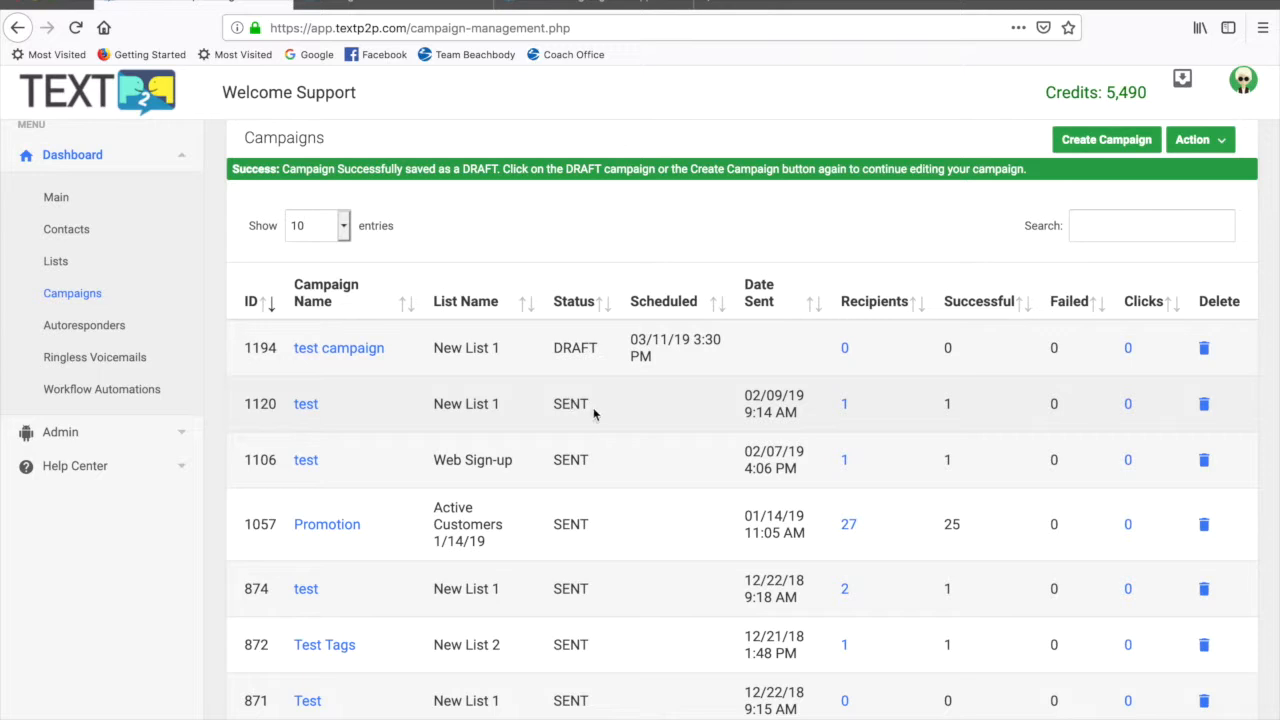
pyautogui.scroll(-1, 607, 450)
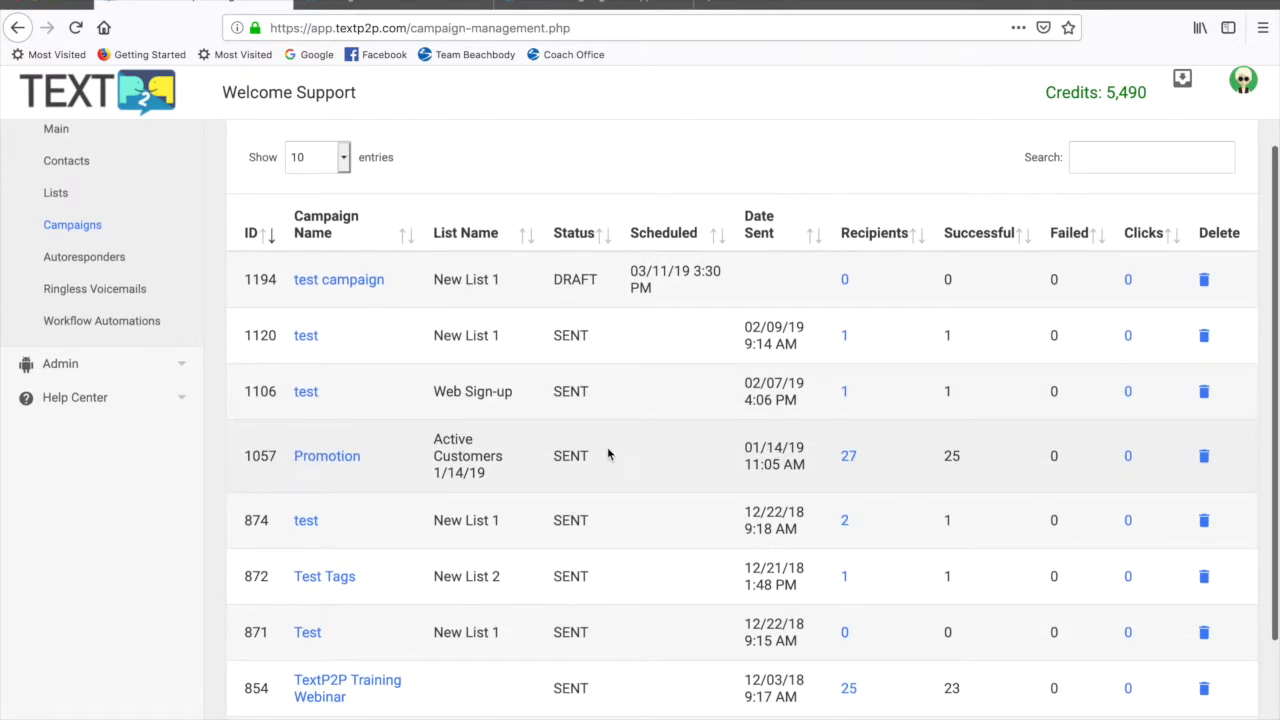
pyautogui.scroll(1, 607, 453)
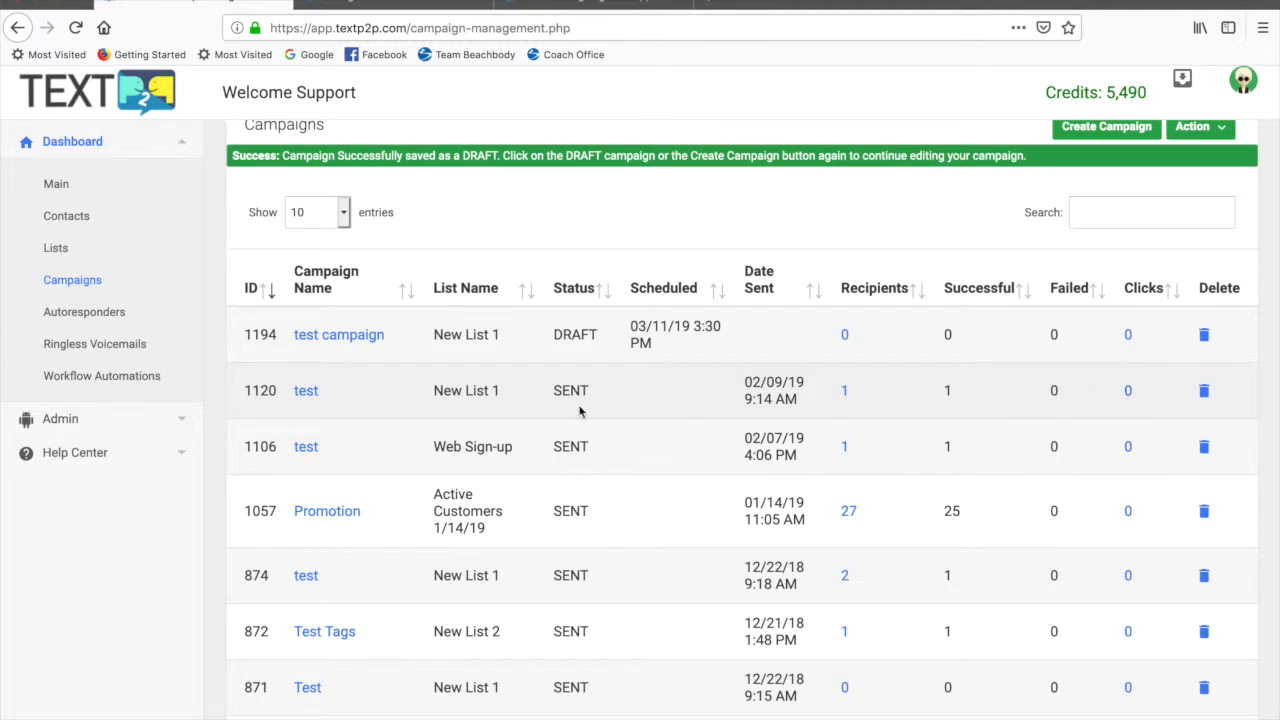
pyautogui.scroll(-1, 509, 407)
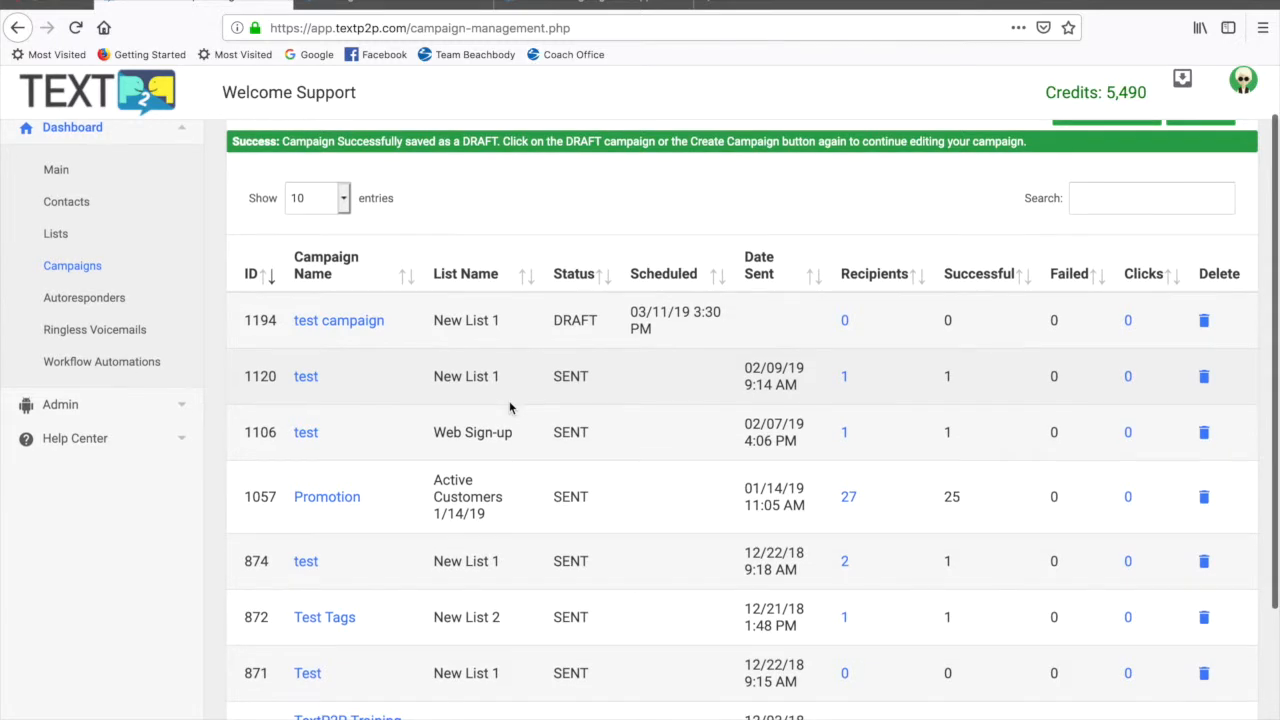
pyautogui.scroll(2, 509, 407)
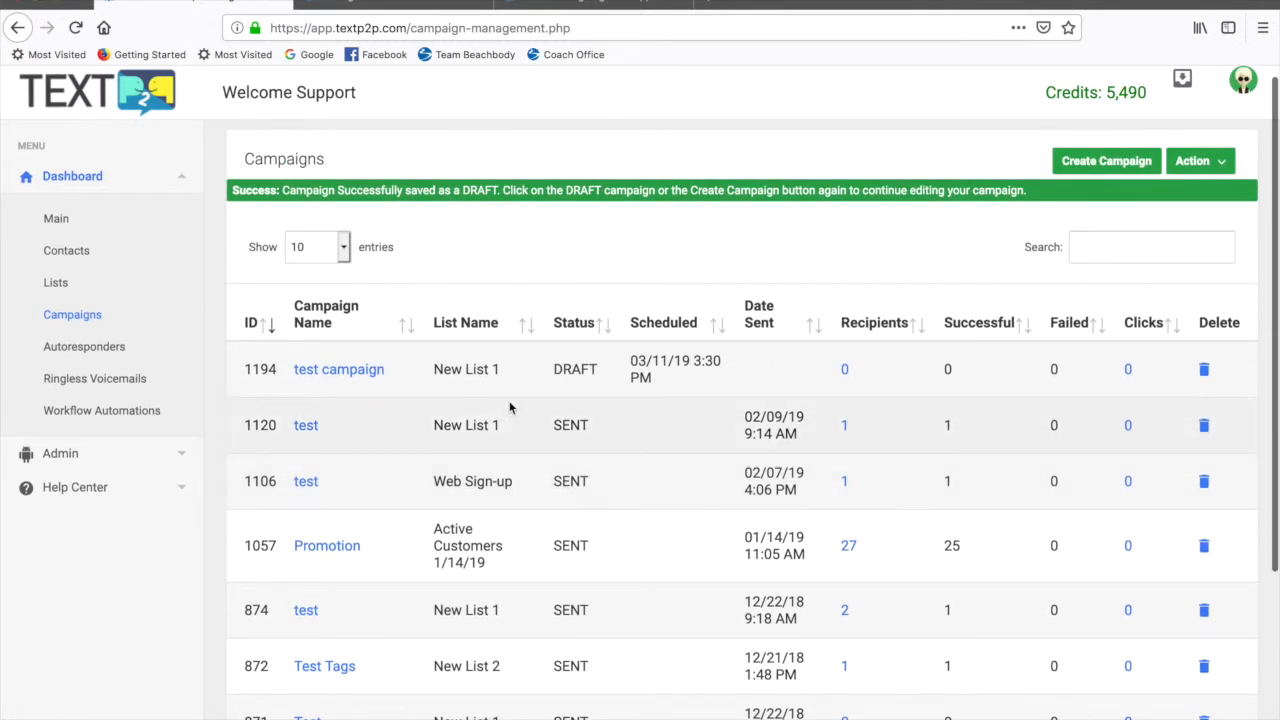
pyautogui.click(1221, 168)
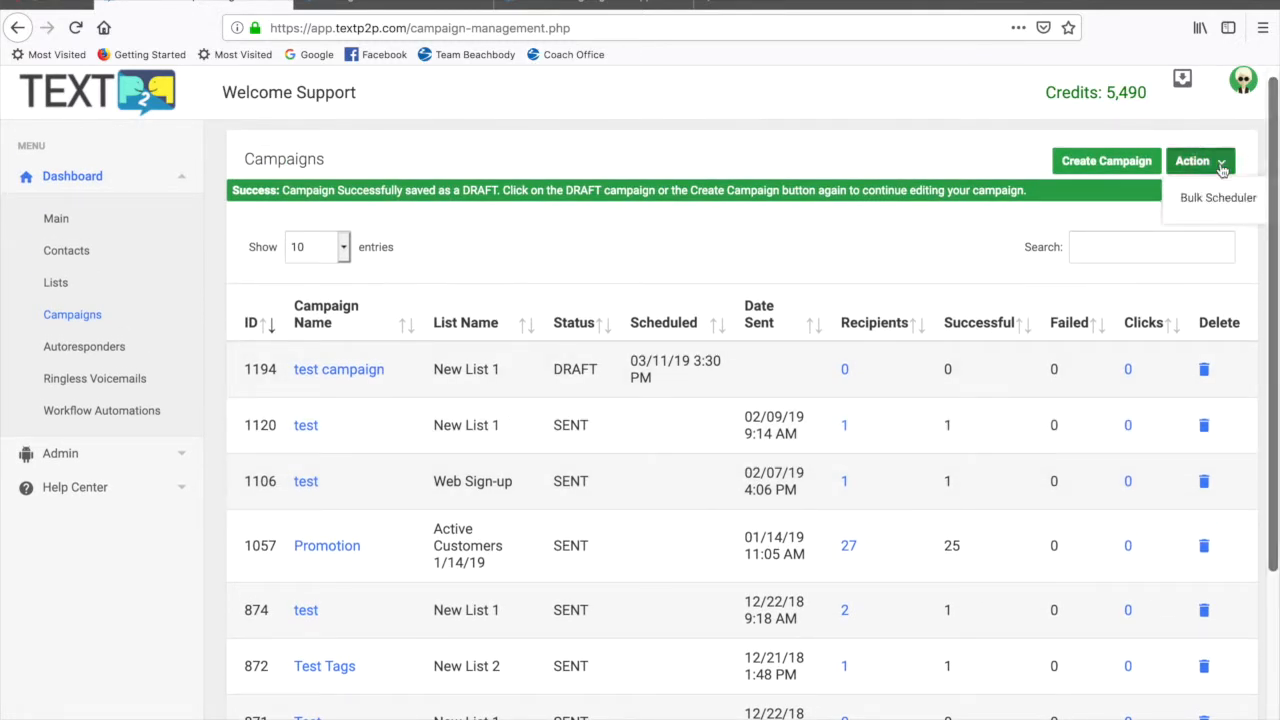
pyautogui.click(783, 240)
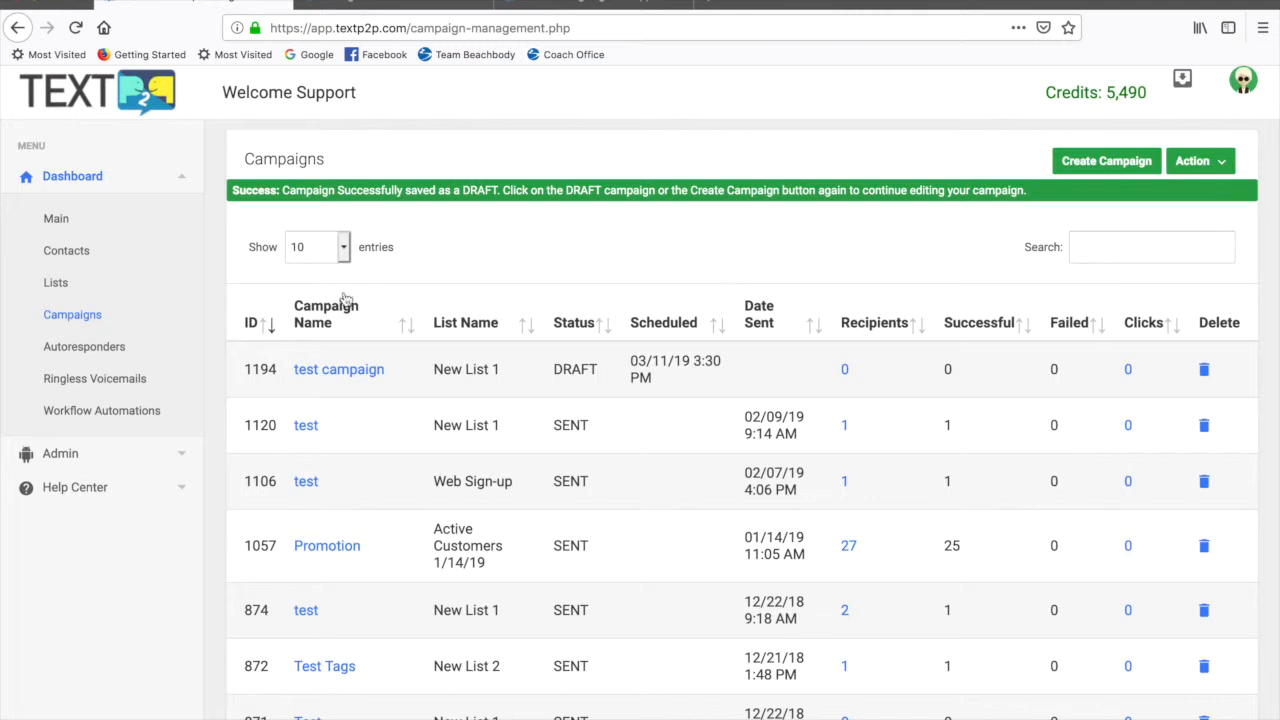
# Open the TEXTP2P keyword in the autoresponders and review its assigned list, message, subsequent questions and short code settings
pyautogui.click(100, 350)
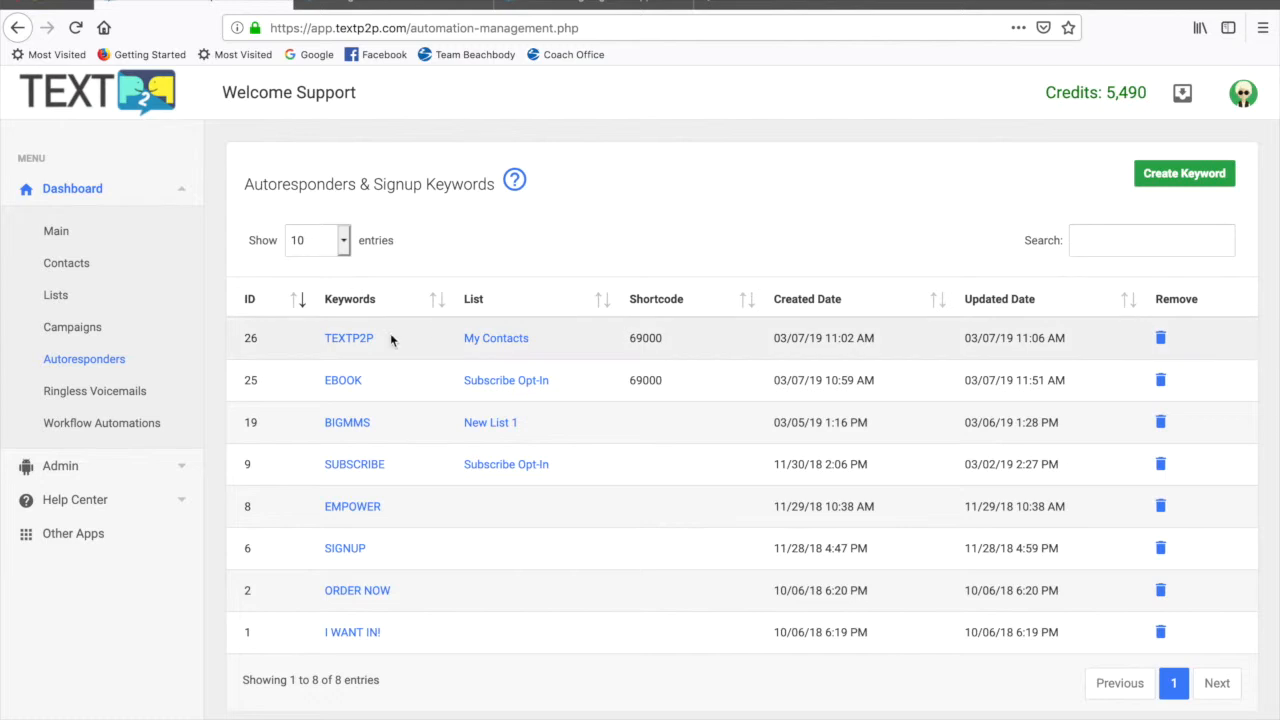
pyautogui.click(358, 340)
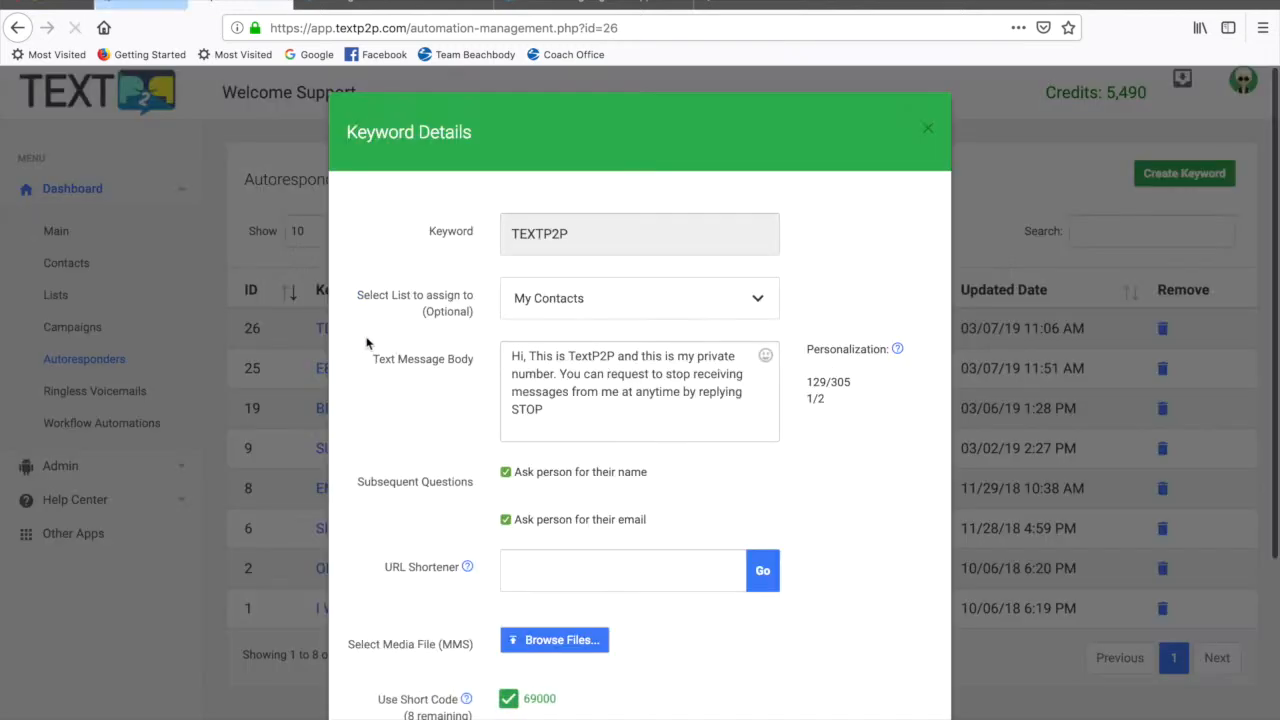
pyautogui.scroll(-1, 431, 378)
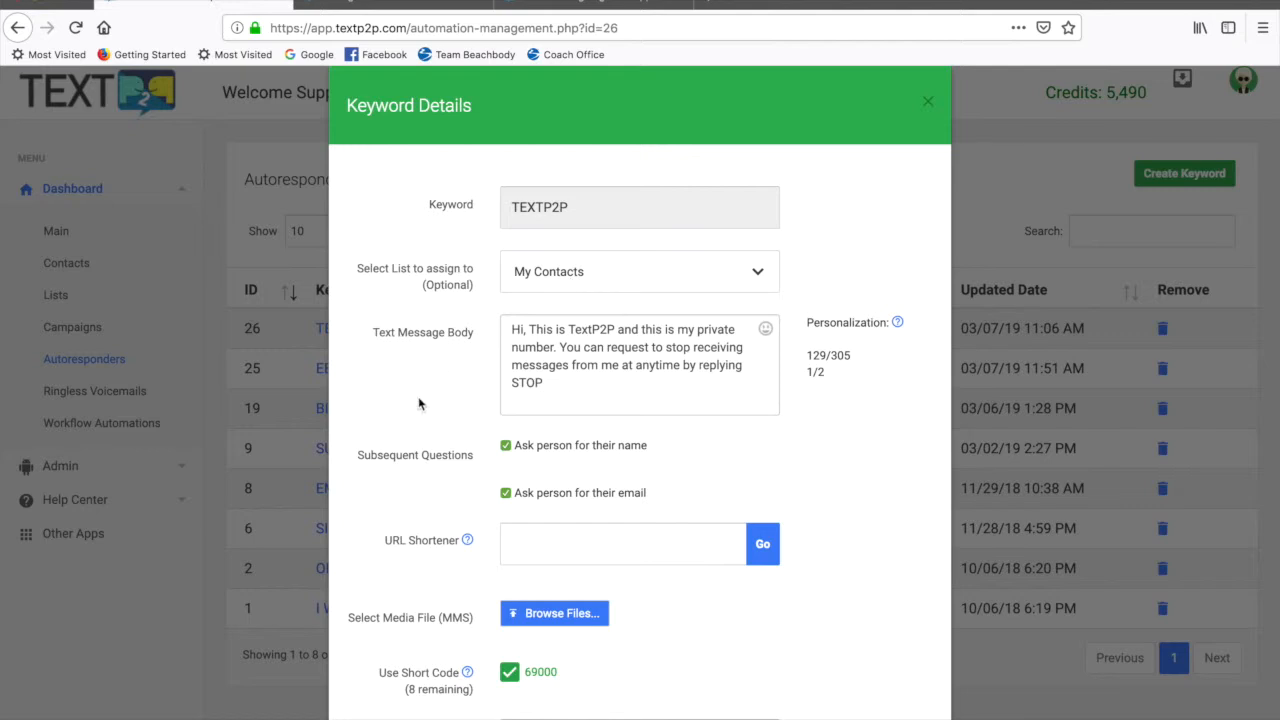
pyautogui.scroll(-1, 418, 407)
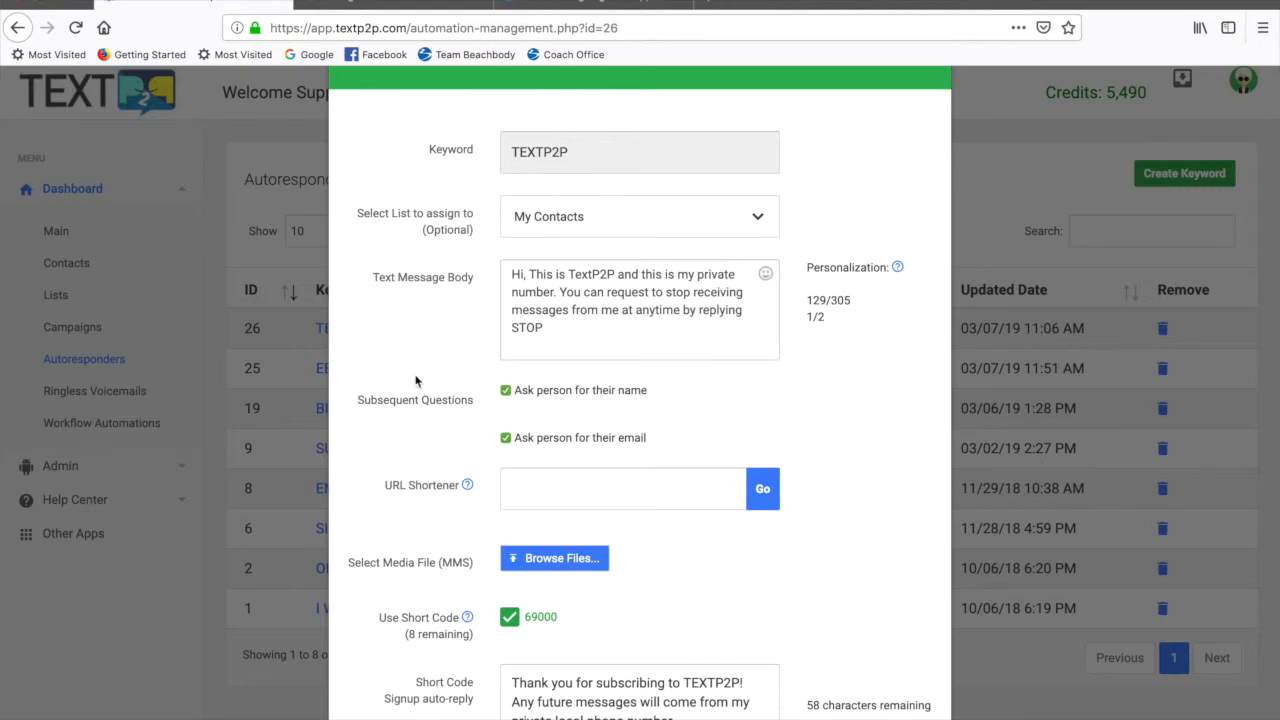
pyautogui.scroll(-1, 411, 385)
pyautogui.scroll(-1, 411, 388)
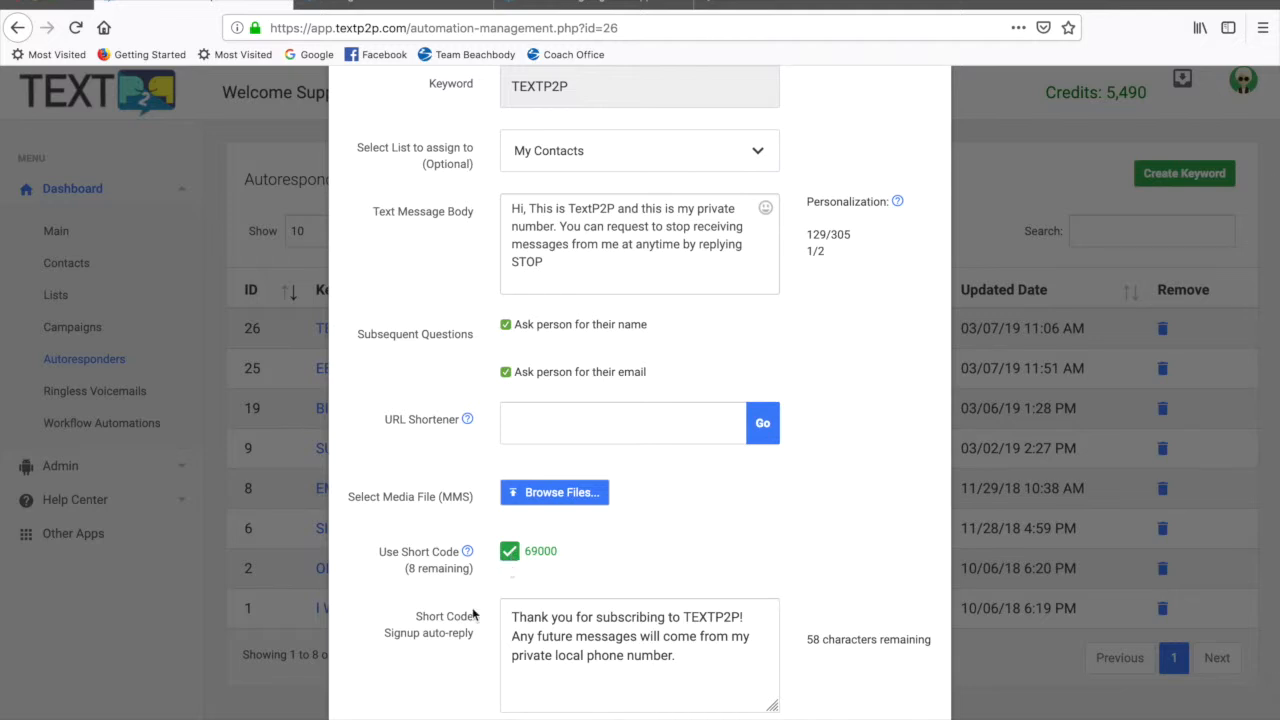
pyautogui.scroll(-1, 455, 624)
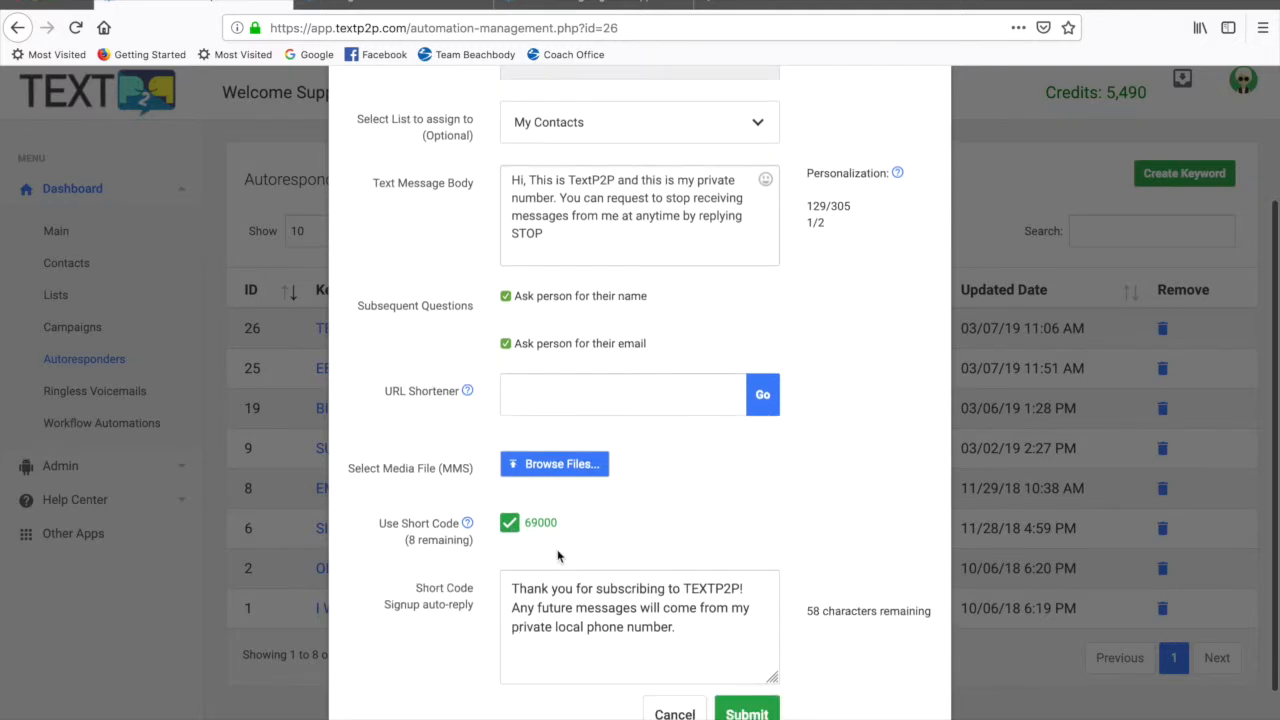
# Compare the TEXTP2P keyword's short code option and signup auto-reply with its message body and subsequent questions
pyautogui.scroll(2, 668, 540)
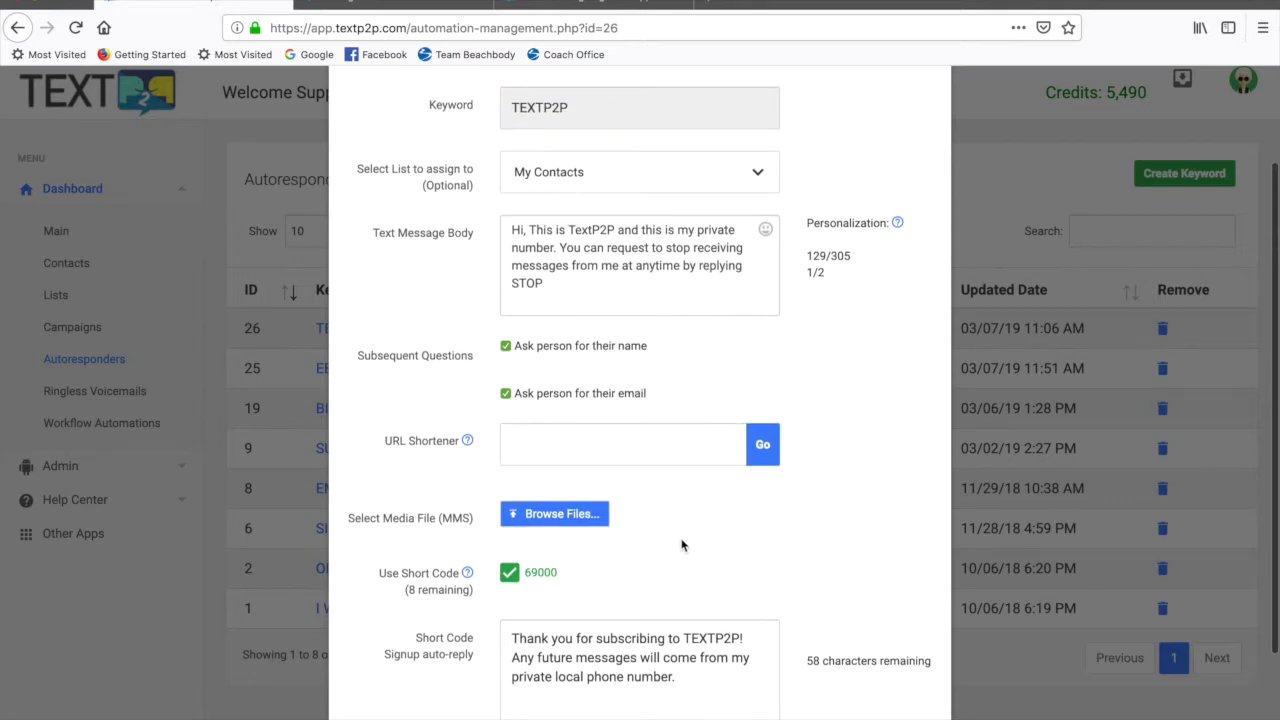
pyautogui.scroll(-2, 680, 542)
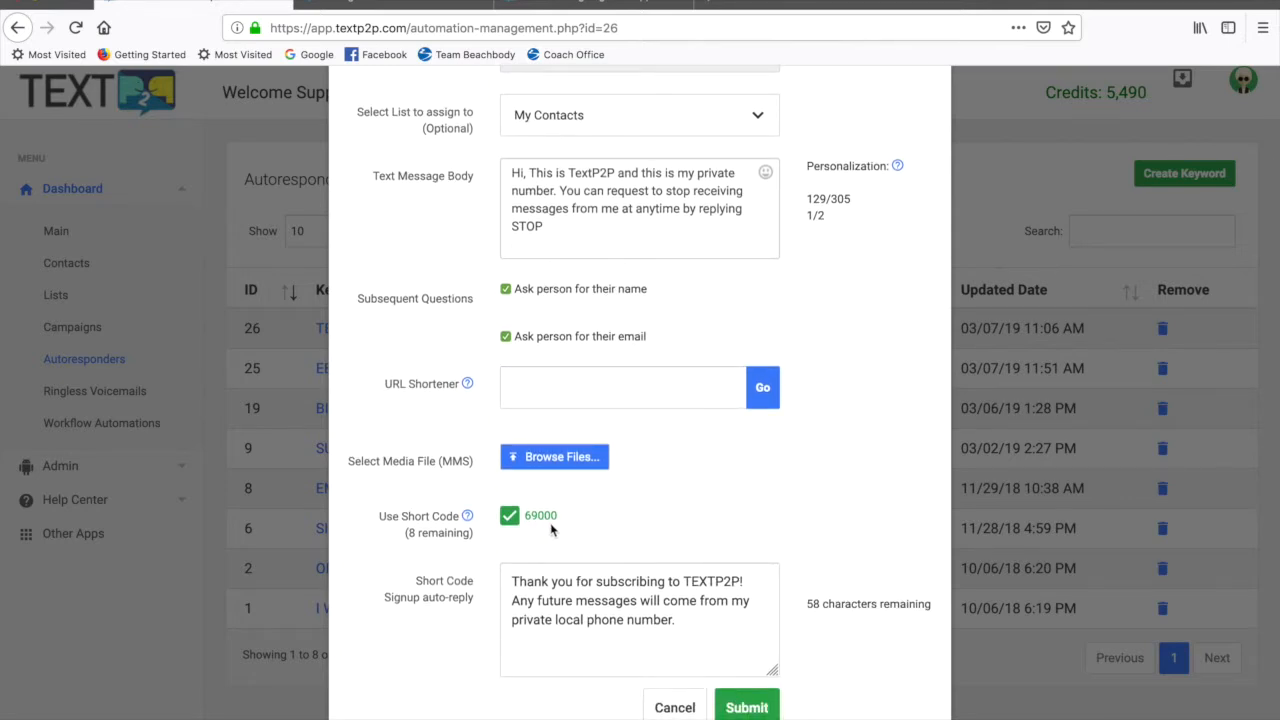
pyautogui.scroll(3, 682, 369)
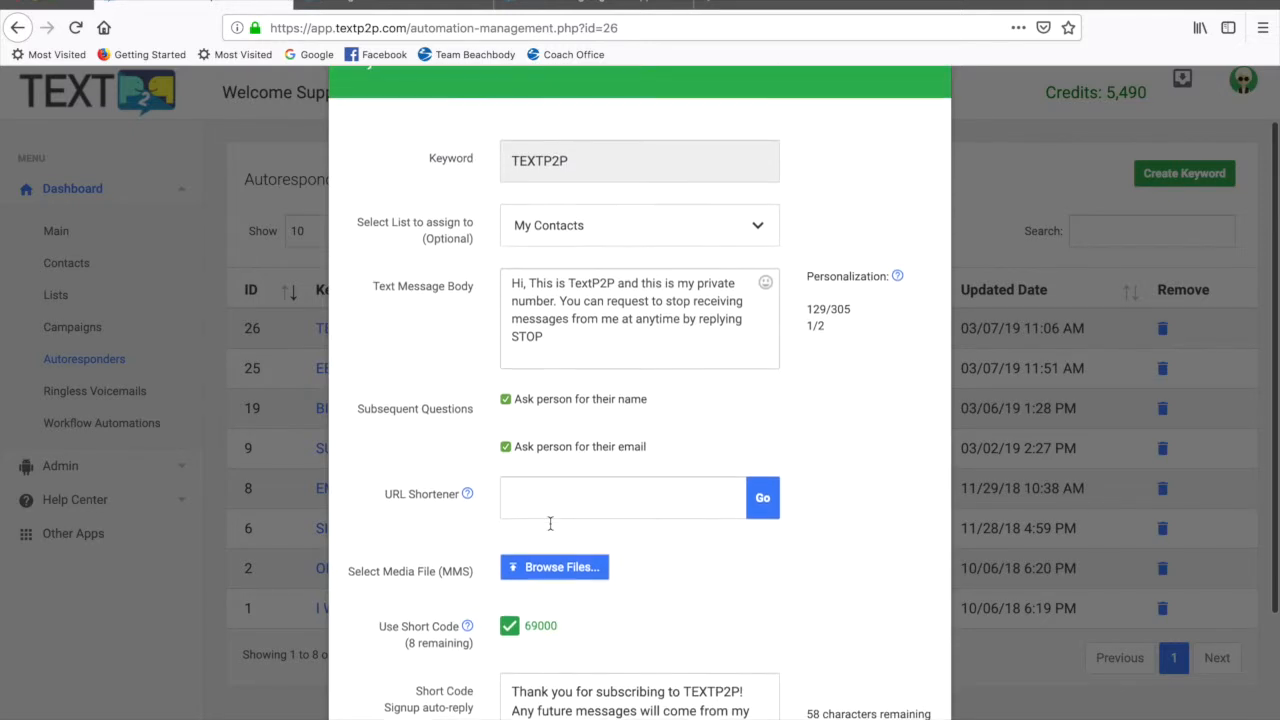
pyautogui.scroll(-4, 665, 460)
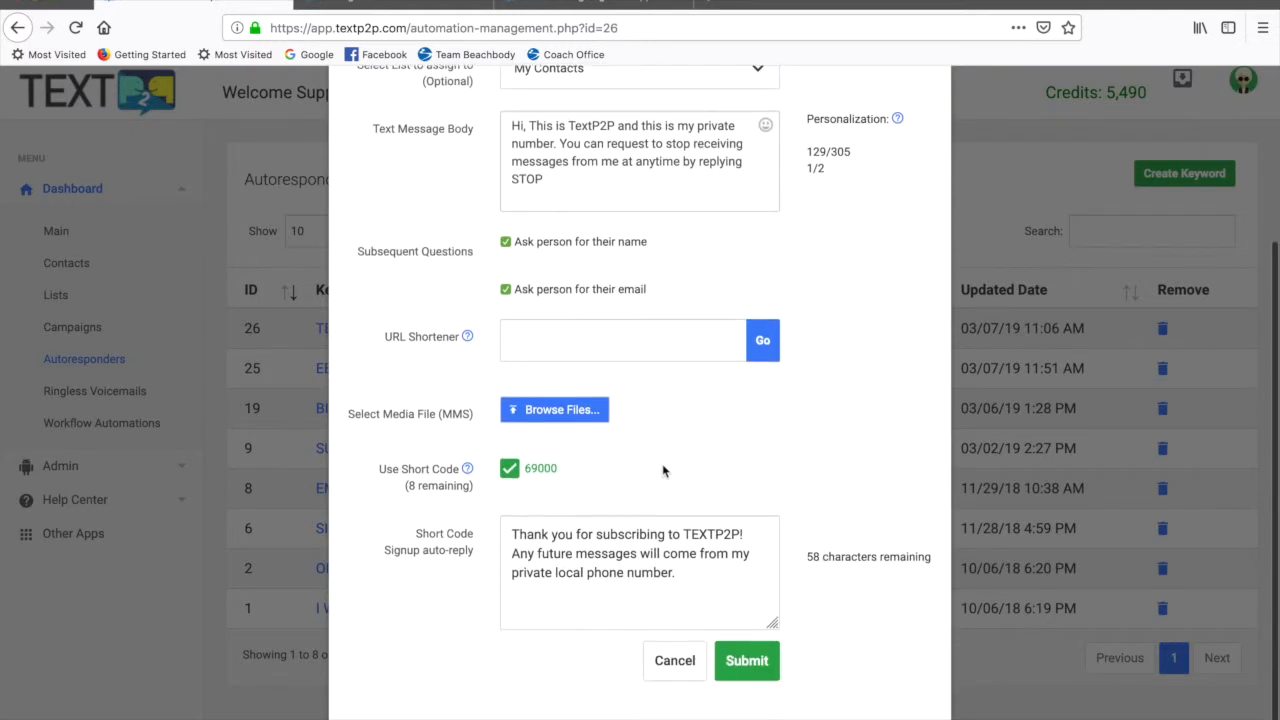
pyautogui.scroll(4, 660, 474)
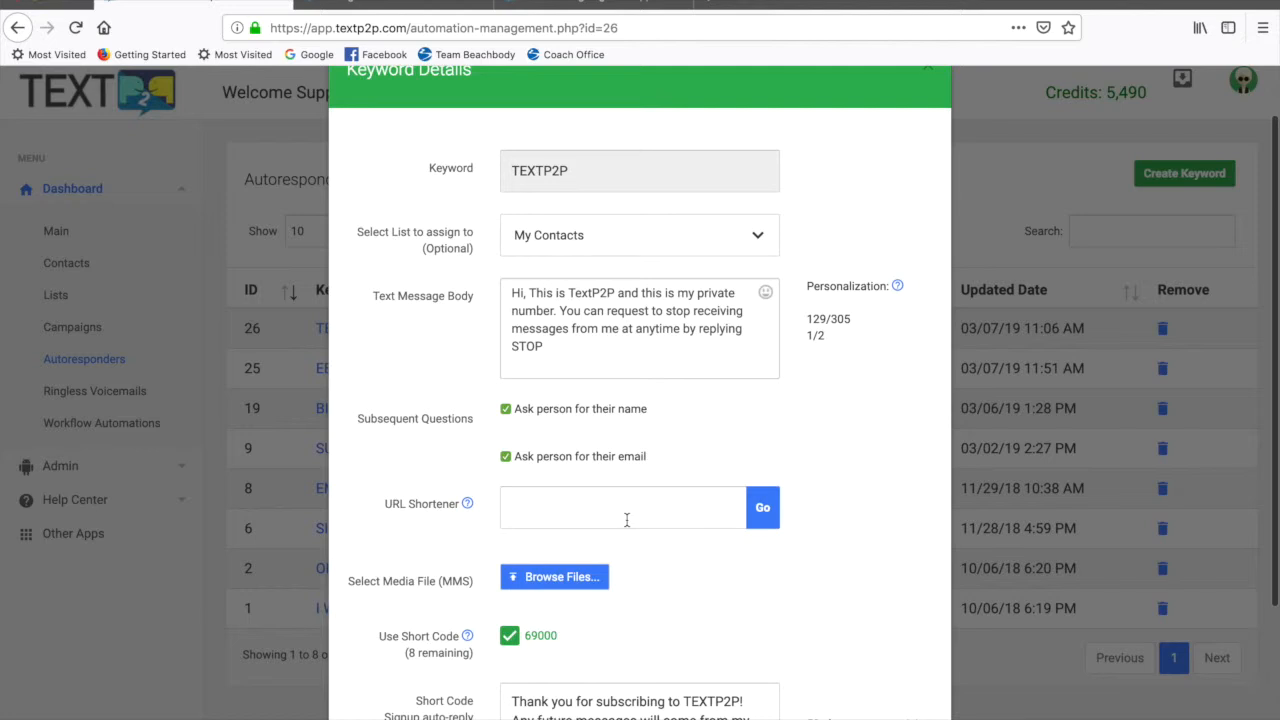
pyautogui.scroll(-2, 626, 517)
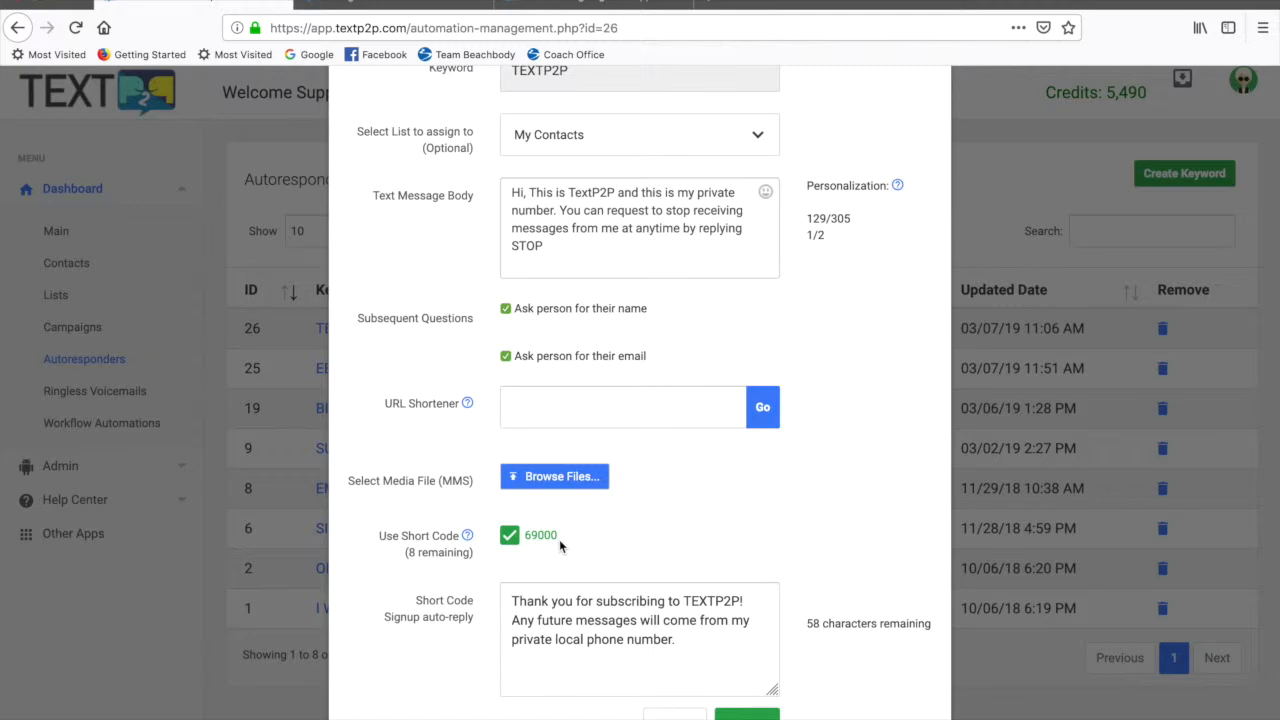
pyautogui.scroll(1, 559, 539)
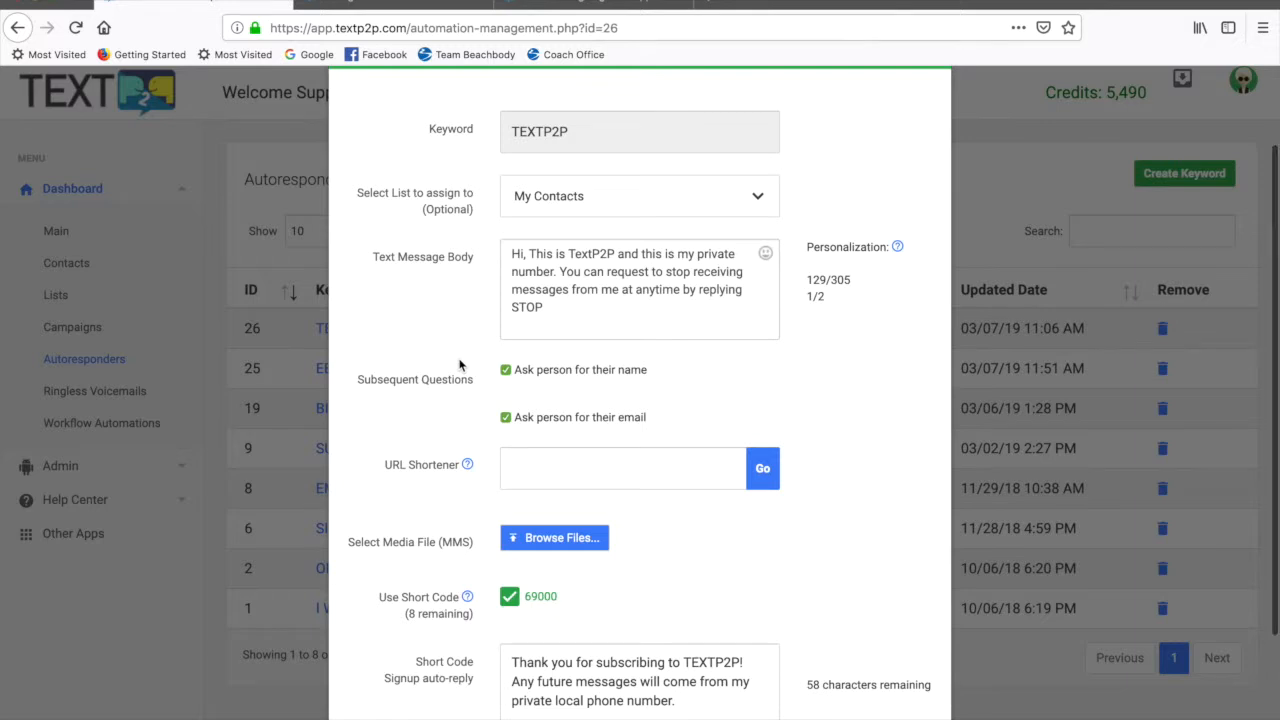
pyautogui.scroll(-1, 460, 365)
pyautogui.scroll(-1, 460, 365)
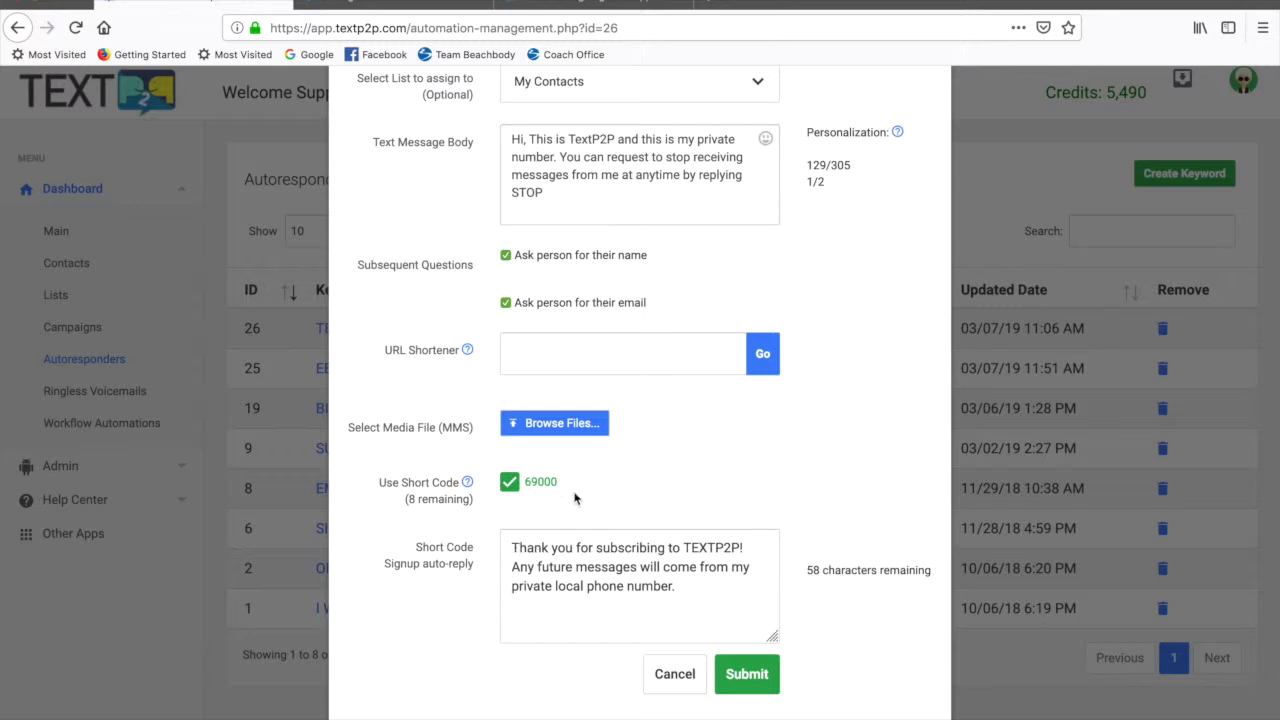
# Highlight the short code signup auto-reply, its sentence about future messages, and the full text message body for reading
pyautogui.moveTo(513, 546); pyautogui.dragTo(708, 627)
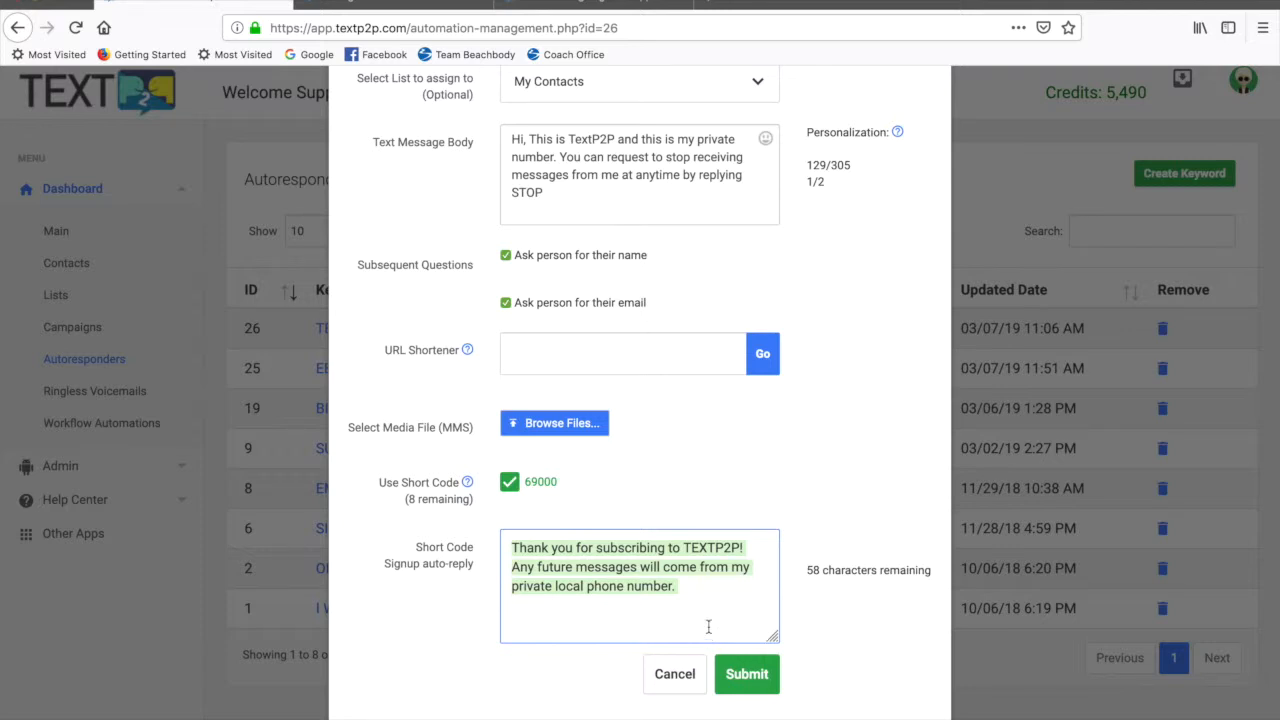
pyautogui.click(700, 600)
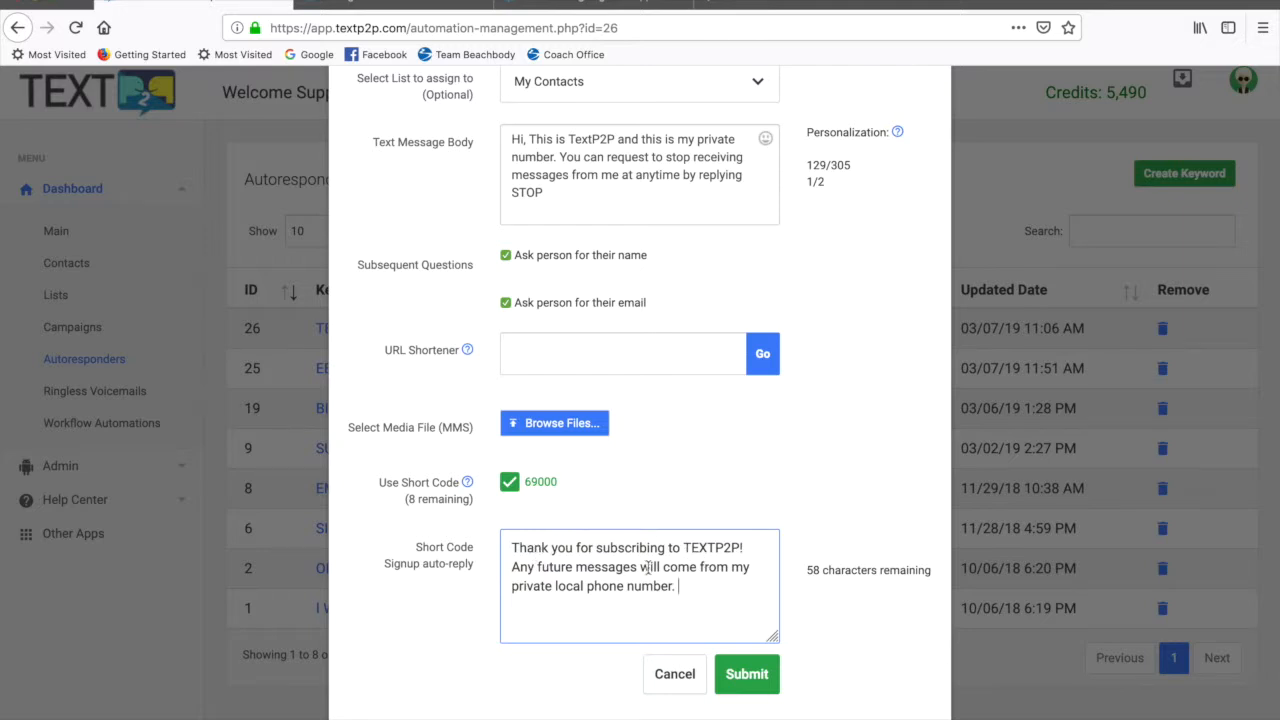
pyautogui.moveTo(530, 568); pyautogui.dragTo(684, 600)
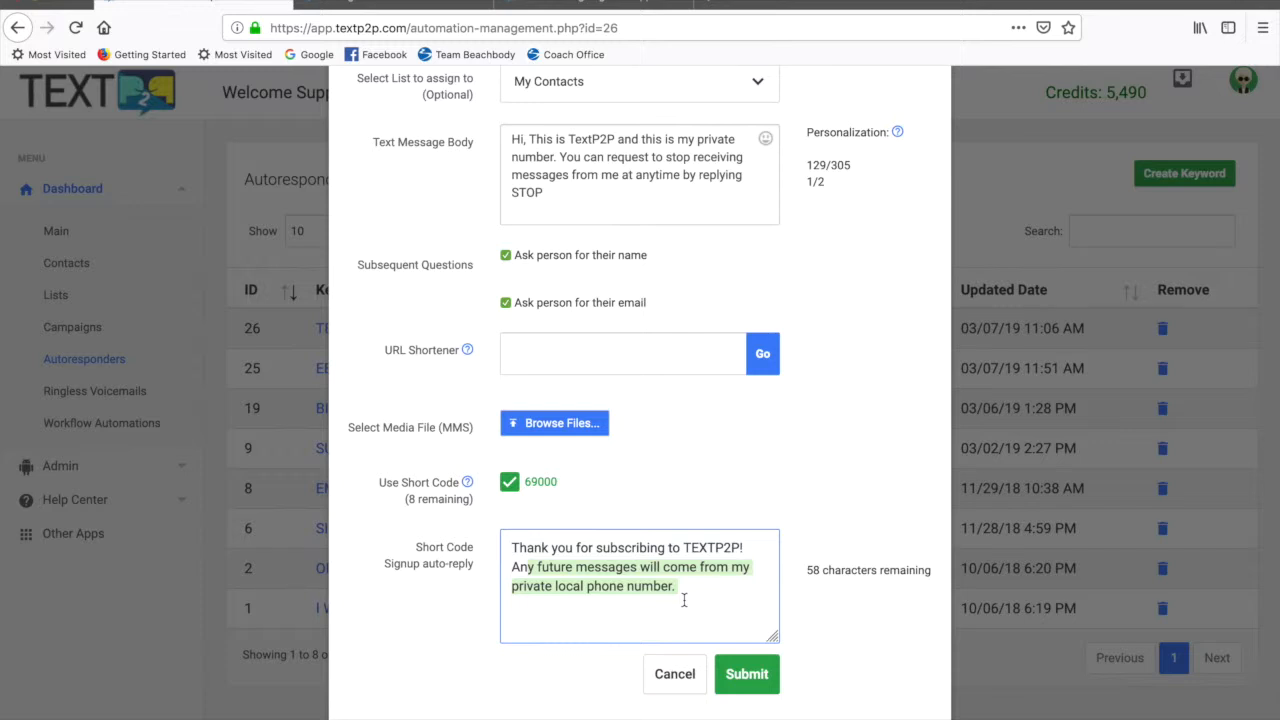
pyautogui.click(589, 585)
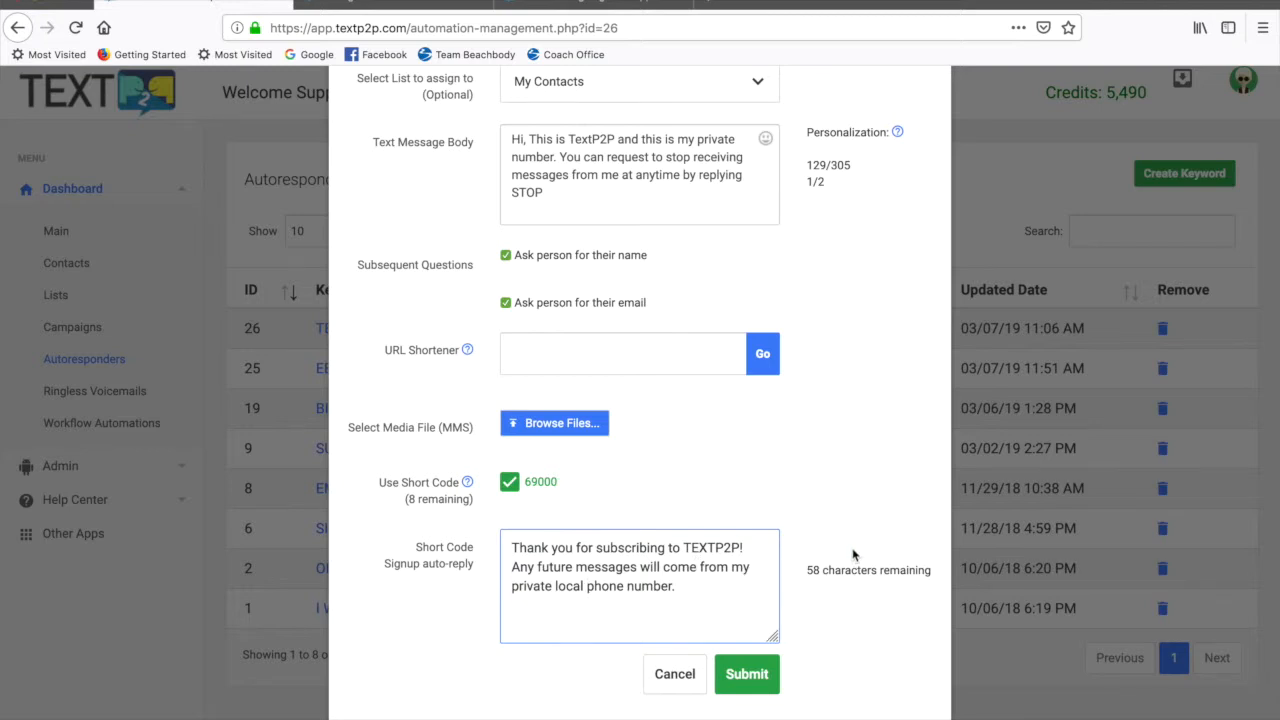
pyautogui.scroll(4, 851, 554)
pyautogui.moveTo(511, 327); pyautogui.dragTo(595, 390)
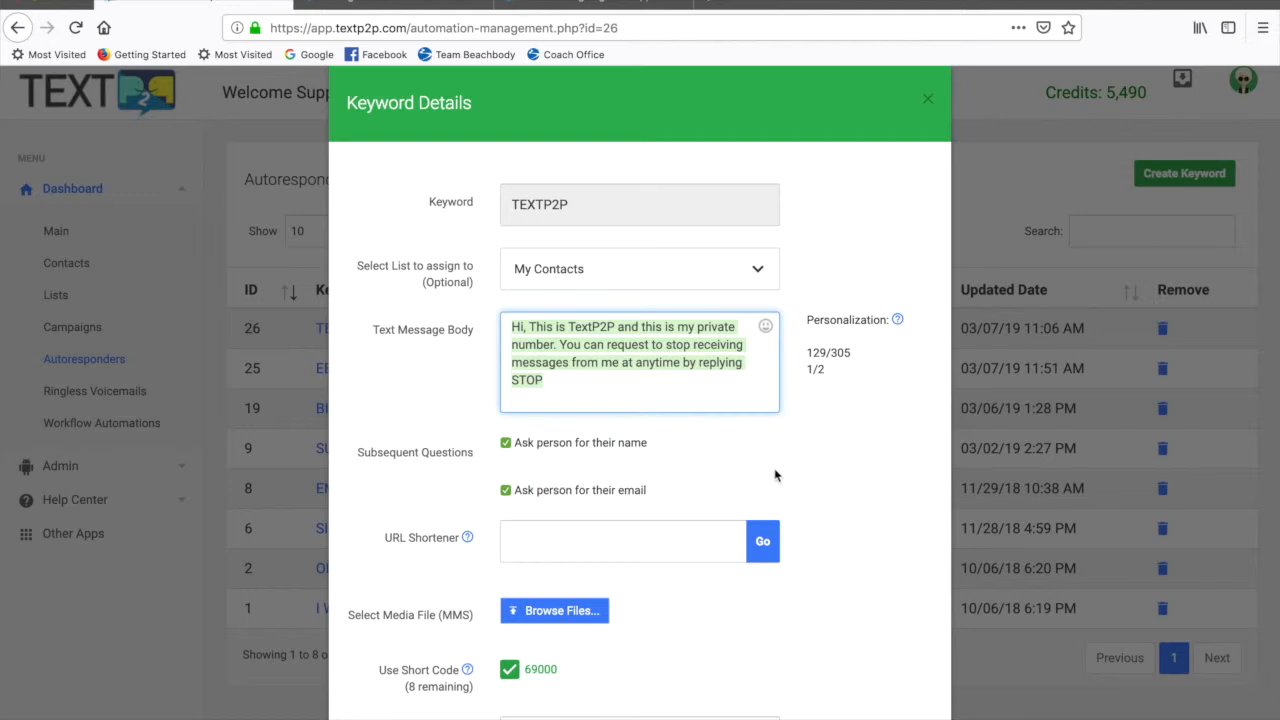
# Review the TEXTP2P keyword's message body, subsequent questions, short code 69000 and signup auto-reply against each other once more
pyautogui.scroll(-1, 772, 475)
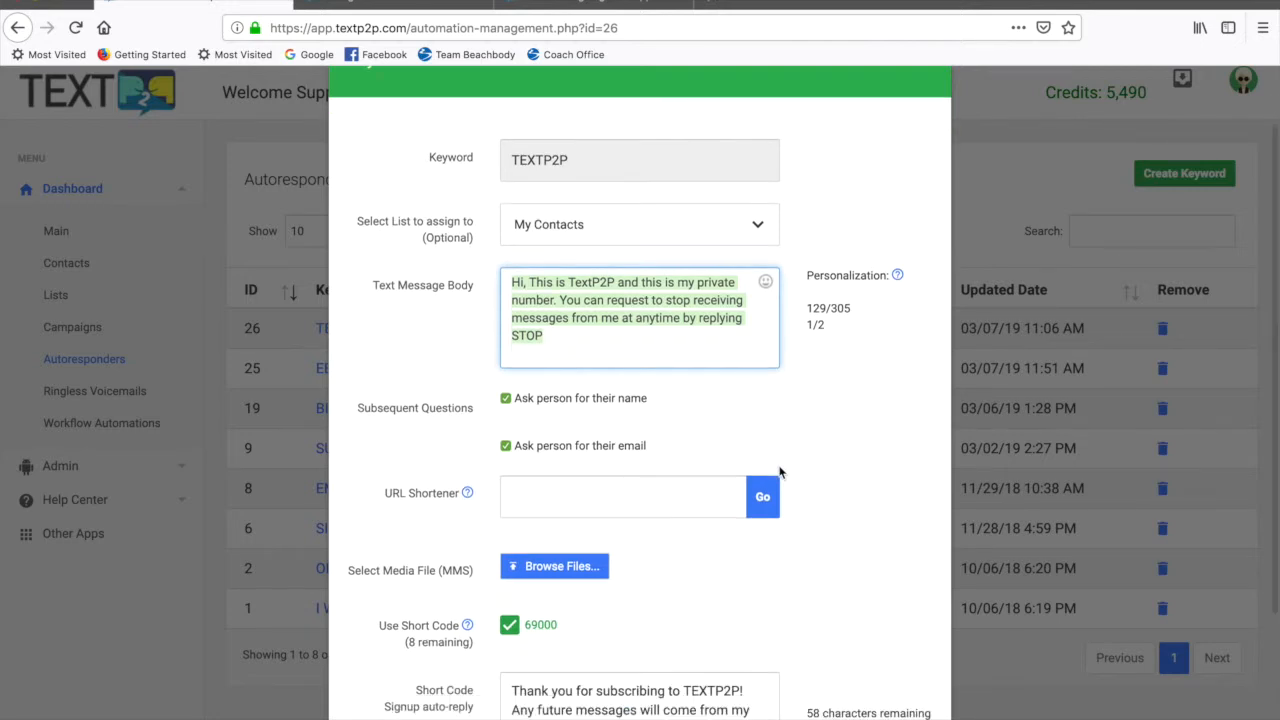
pyautogui.scroll(-2, 779, 472)
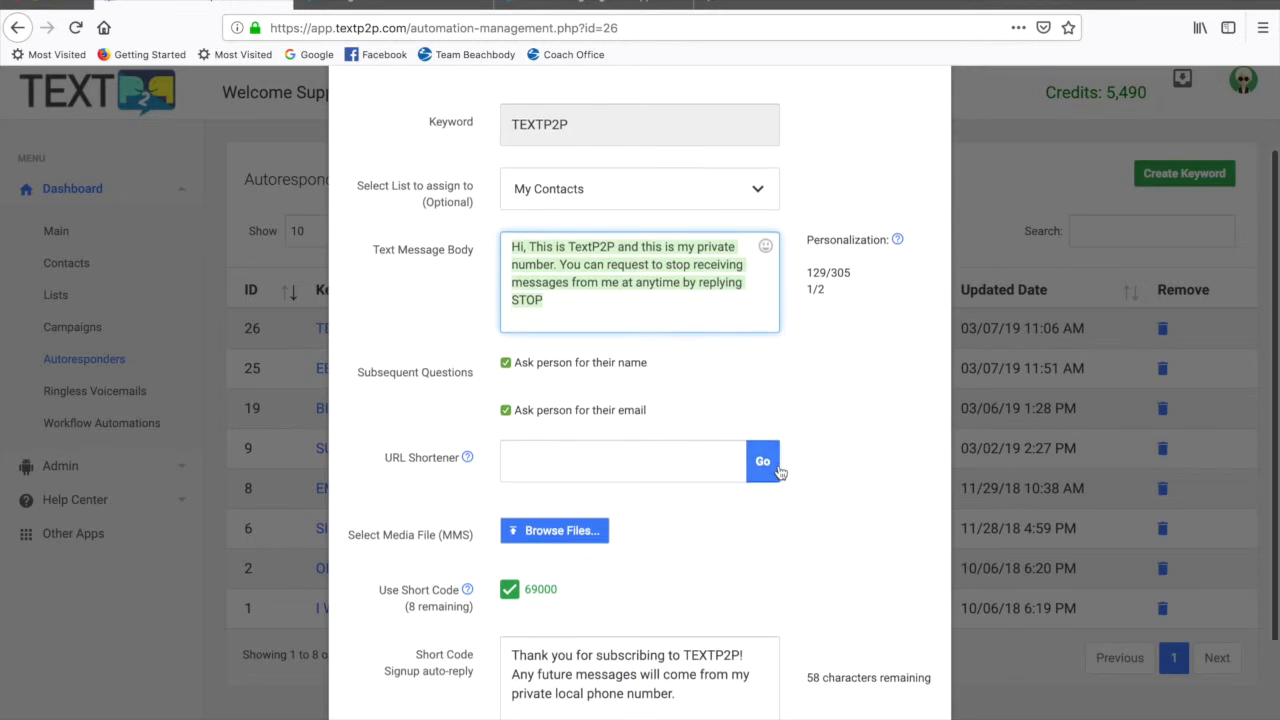
pyautogui.scroll(1, 779, 472)
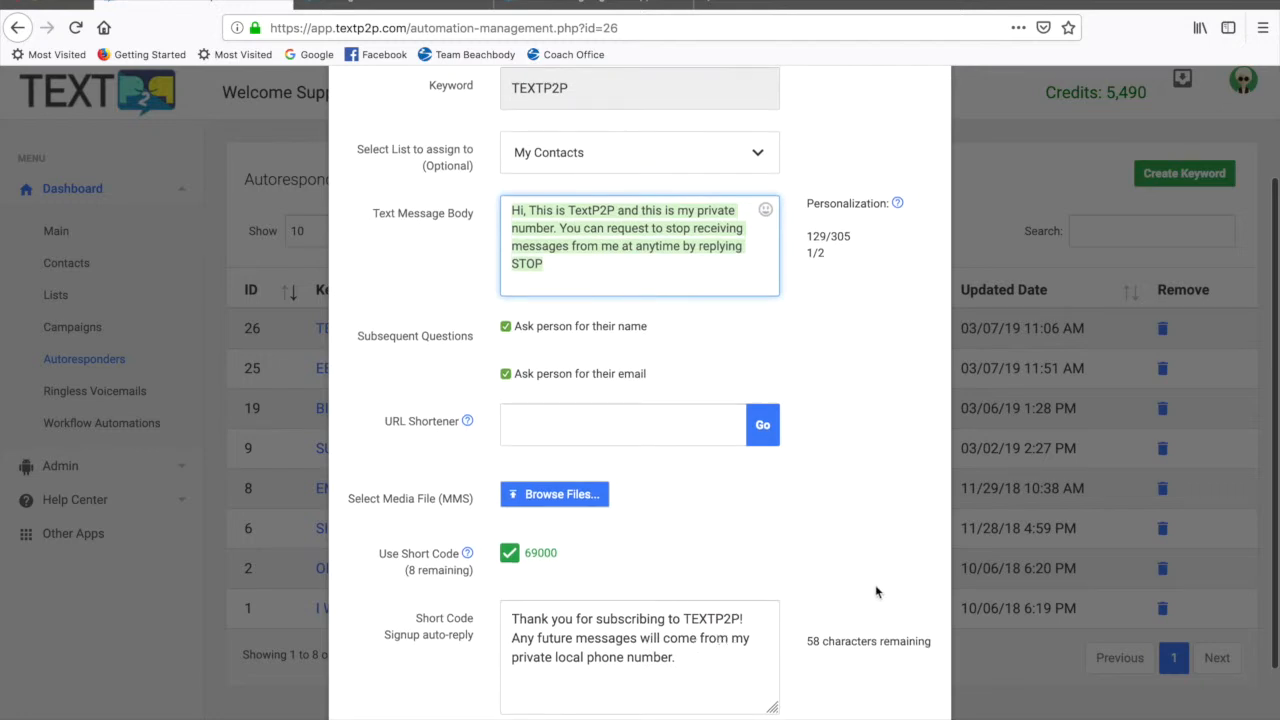
pyautogui.scroll(2, 875, 592)
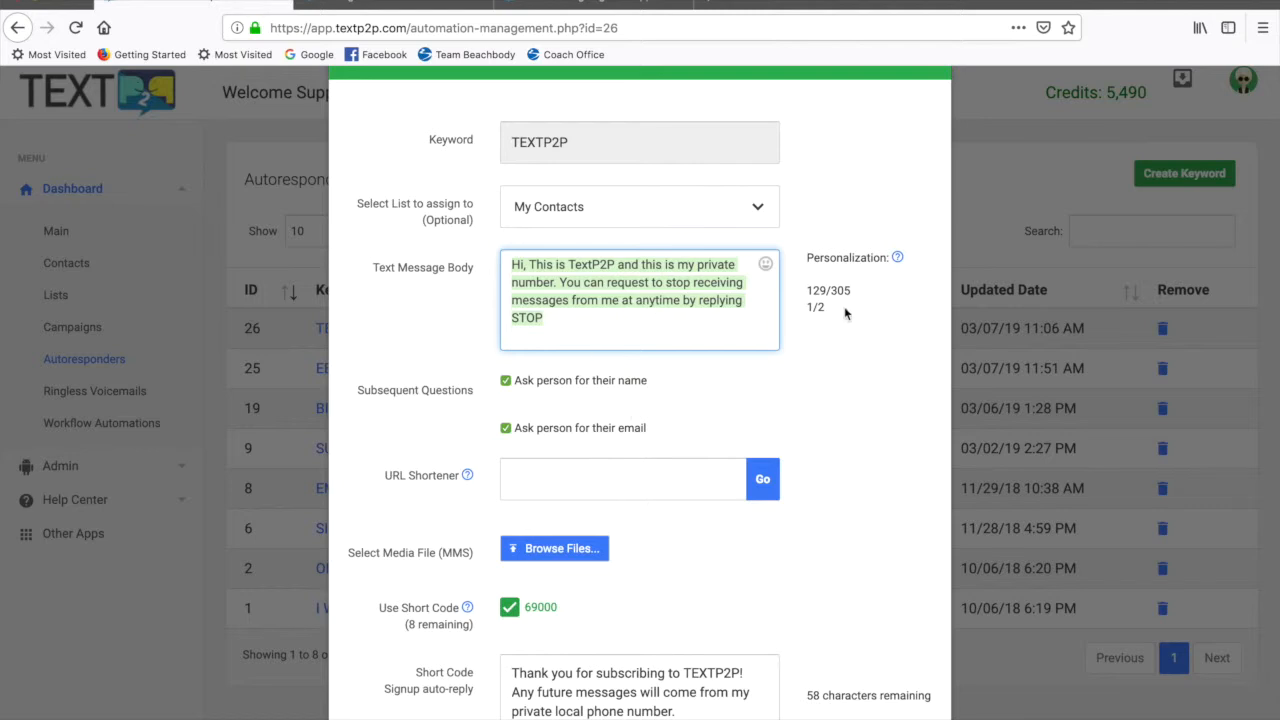
pyautogui.scroll(-1, 835, 369)
pyautogui.scroll(1, 835, 367)
pyautogui.scroll(-2, 835, 367)
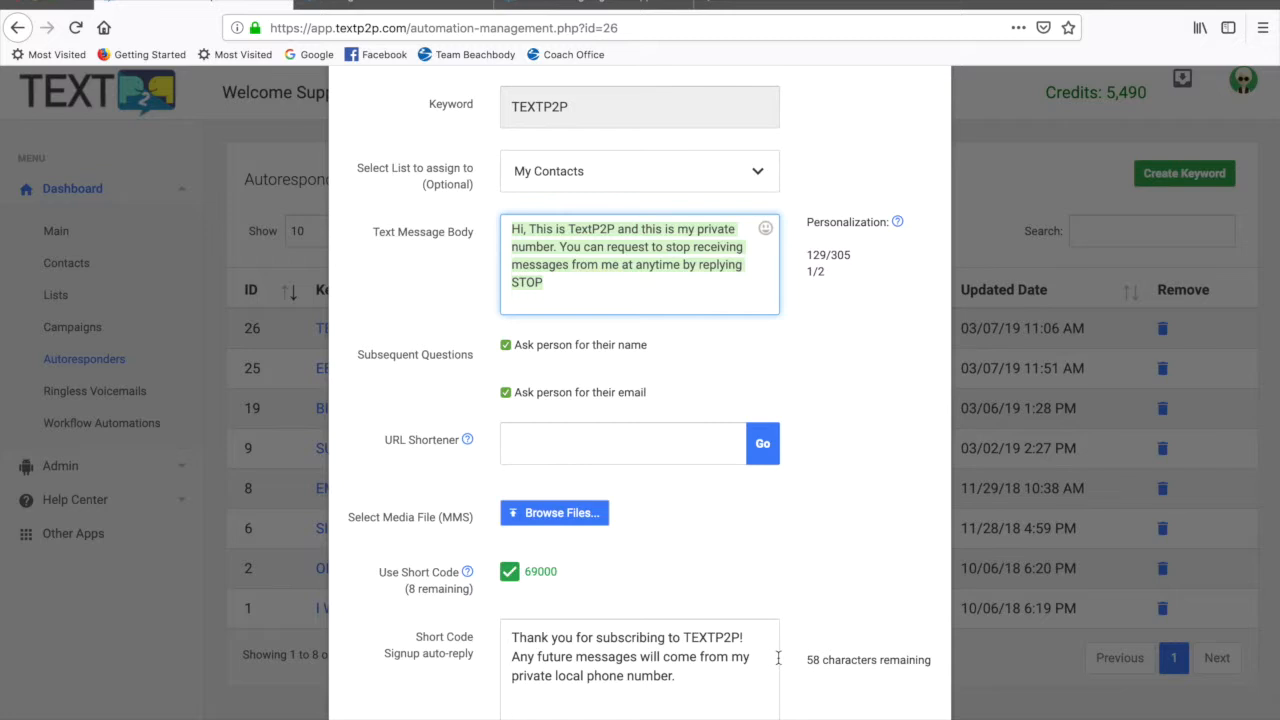
pyautogui.scroll(3, 840, 660)
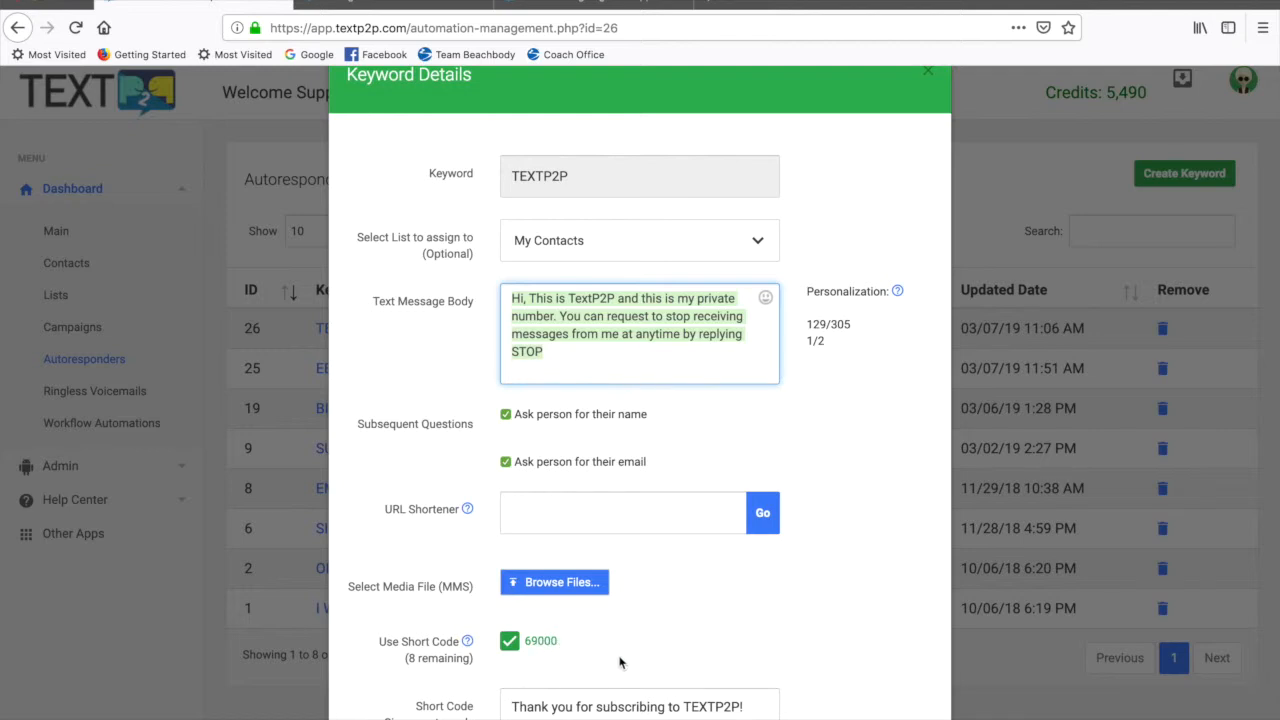
pyautogui.scroll(1, 619, 662)
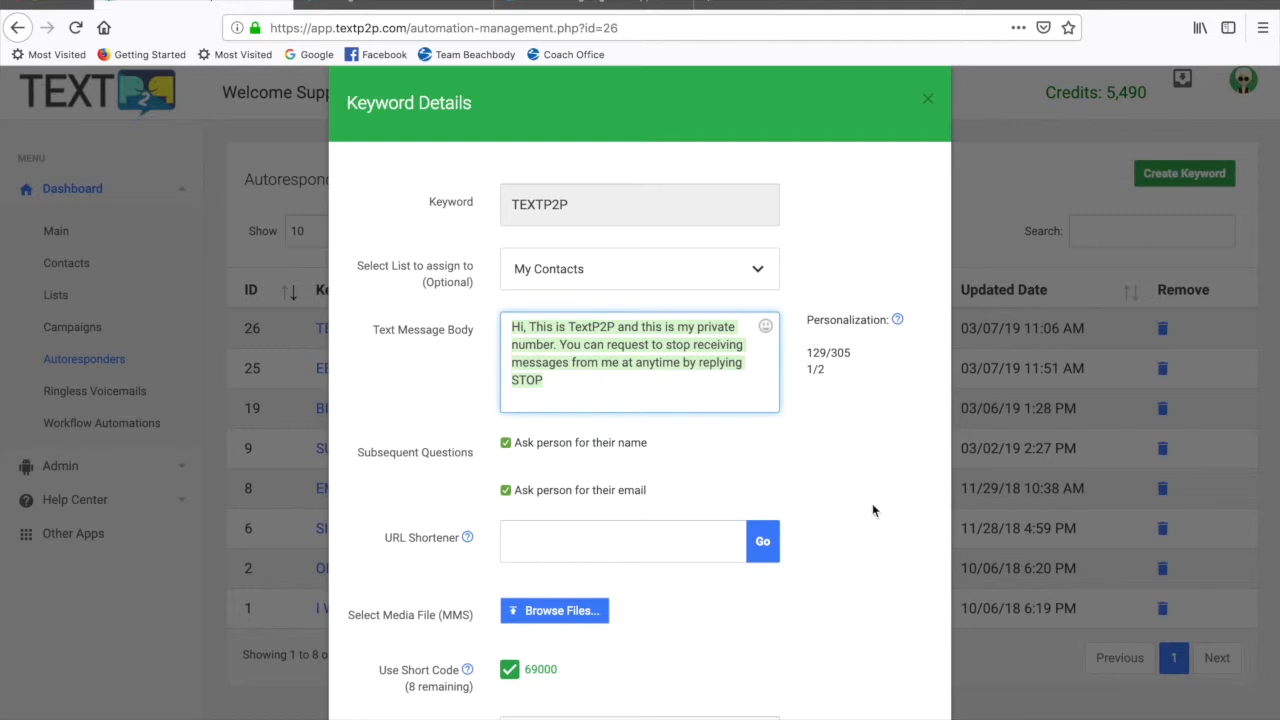
pyautogui.scroll(1, 860, 486)
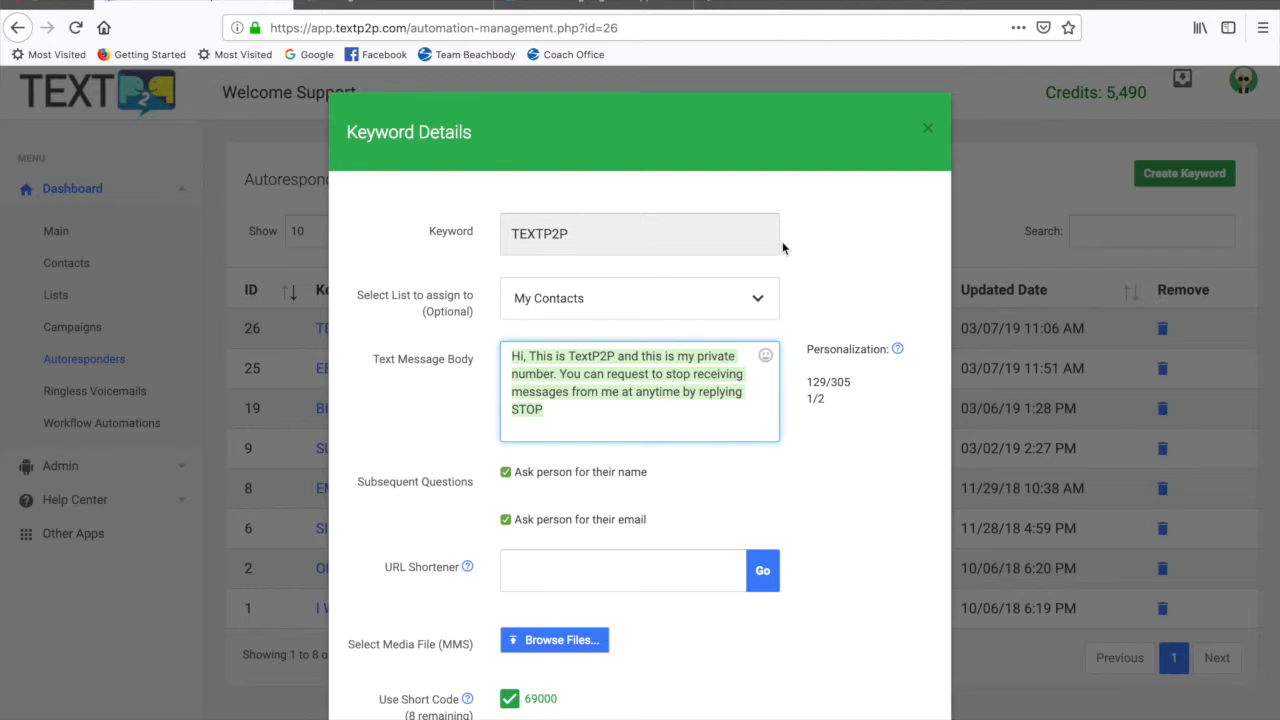
# Check the remaining TEXTP2P keyword details through the short code signup auto-reply, and close them without saving
pyautogui.scroll(-3, 878, 348)
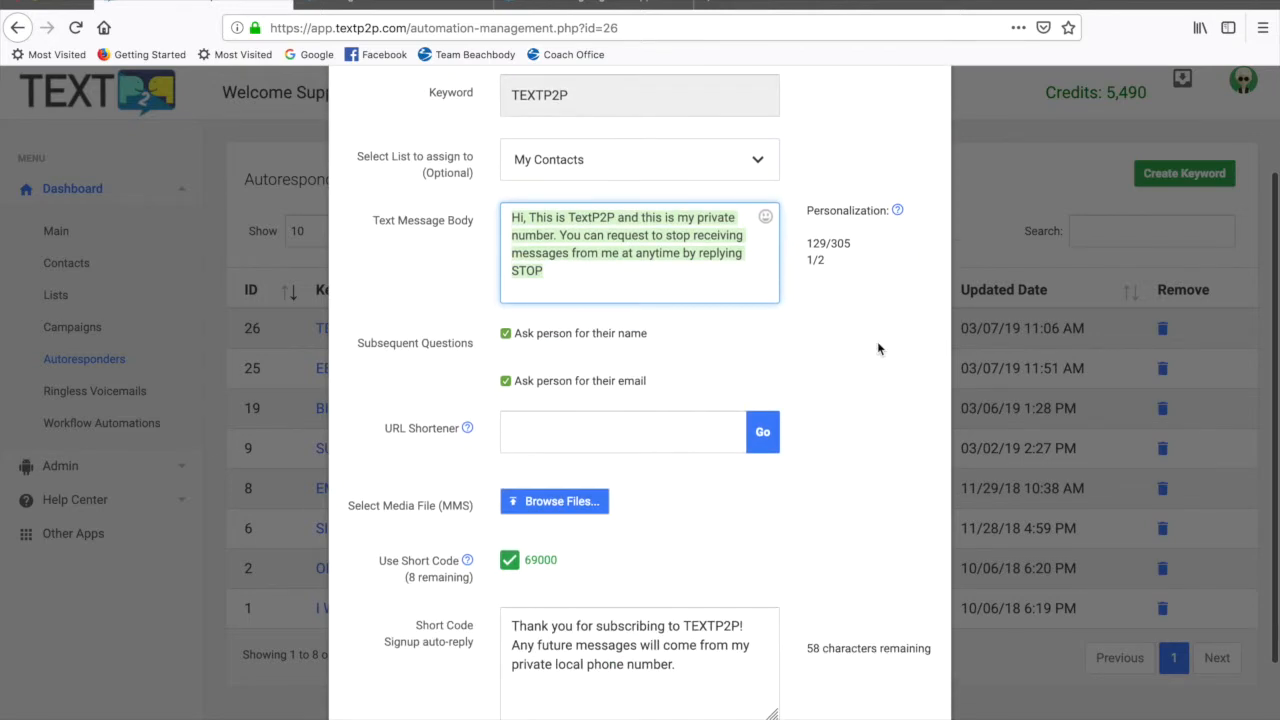
pyautogui.scroll(-3, 878, 348)
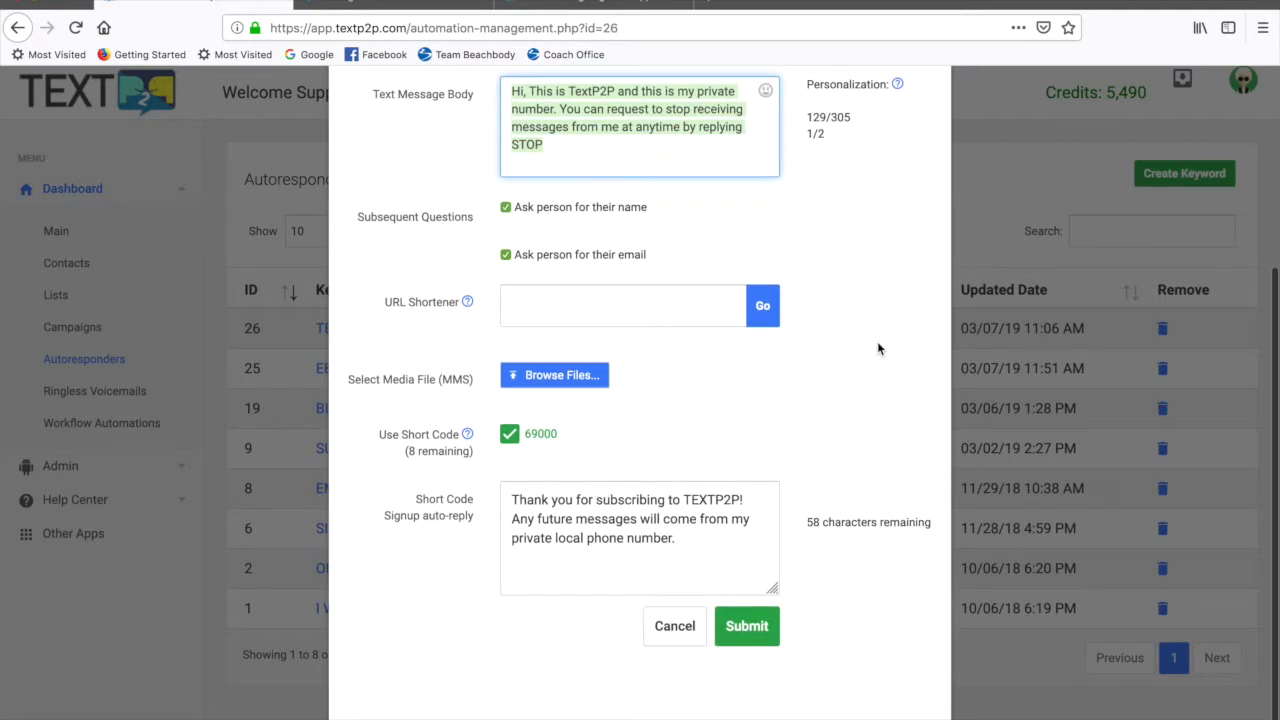
pyautogui.scroll(1, 878, 348)
pyautogui.scroll(1, 878, 348)
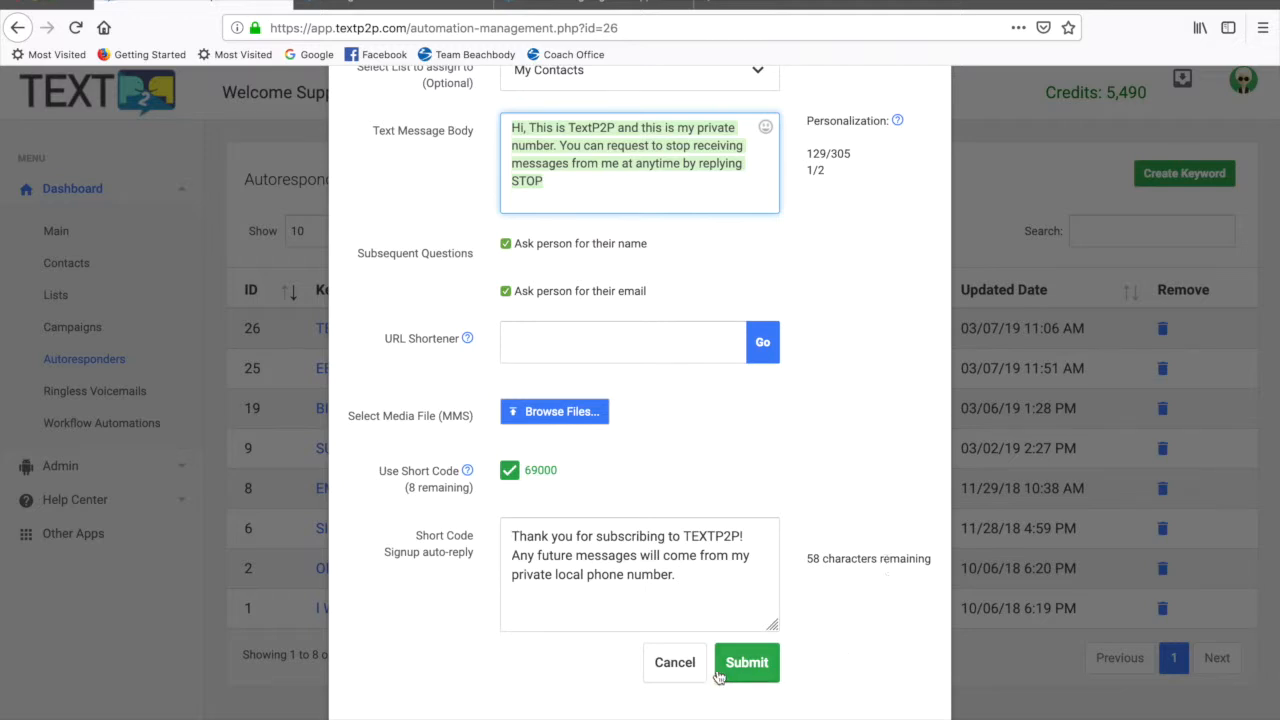
pyautogui.click(674, 676)
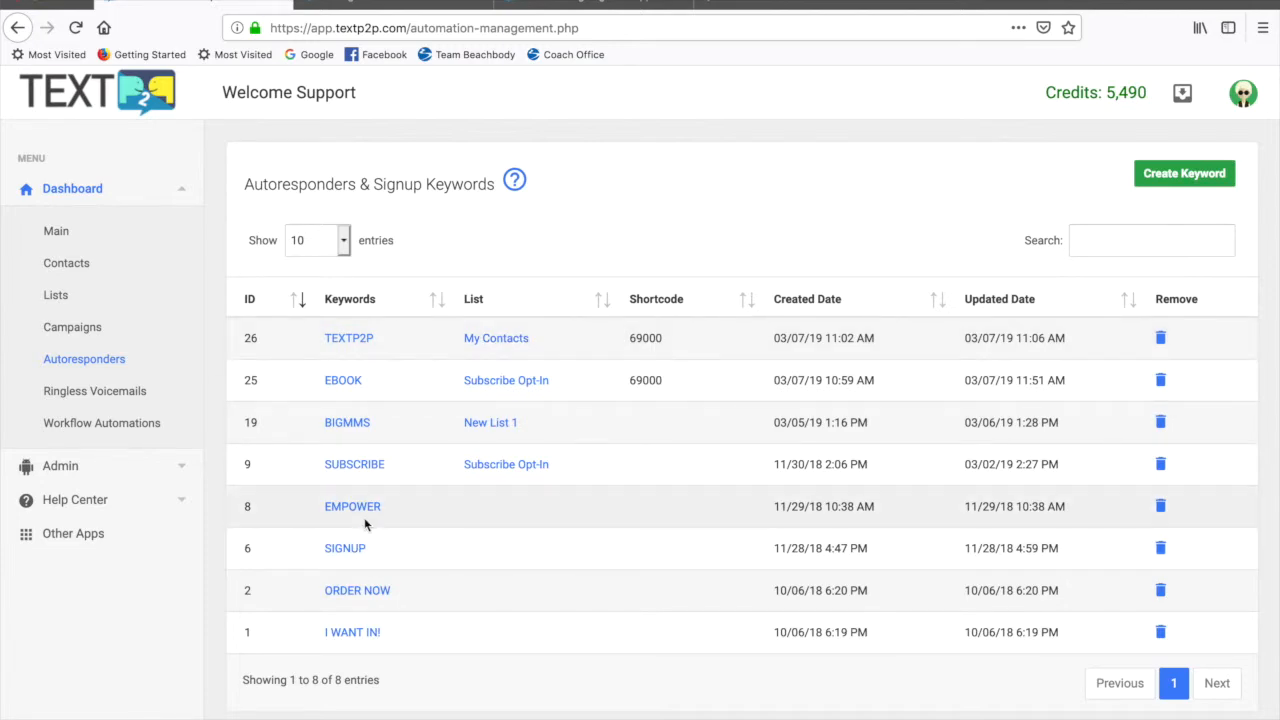
# Open the EMPOWER keyword, highlight the contact form link in its text message body, and close the details without changes
pyautogui.click(363, 509)
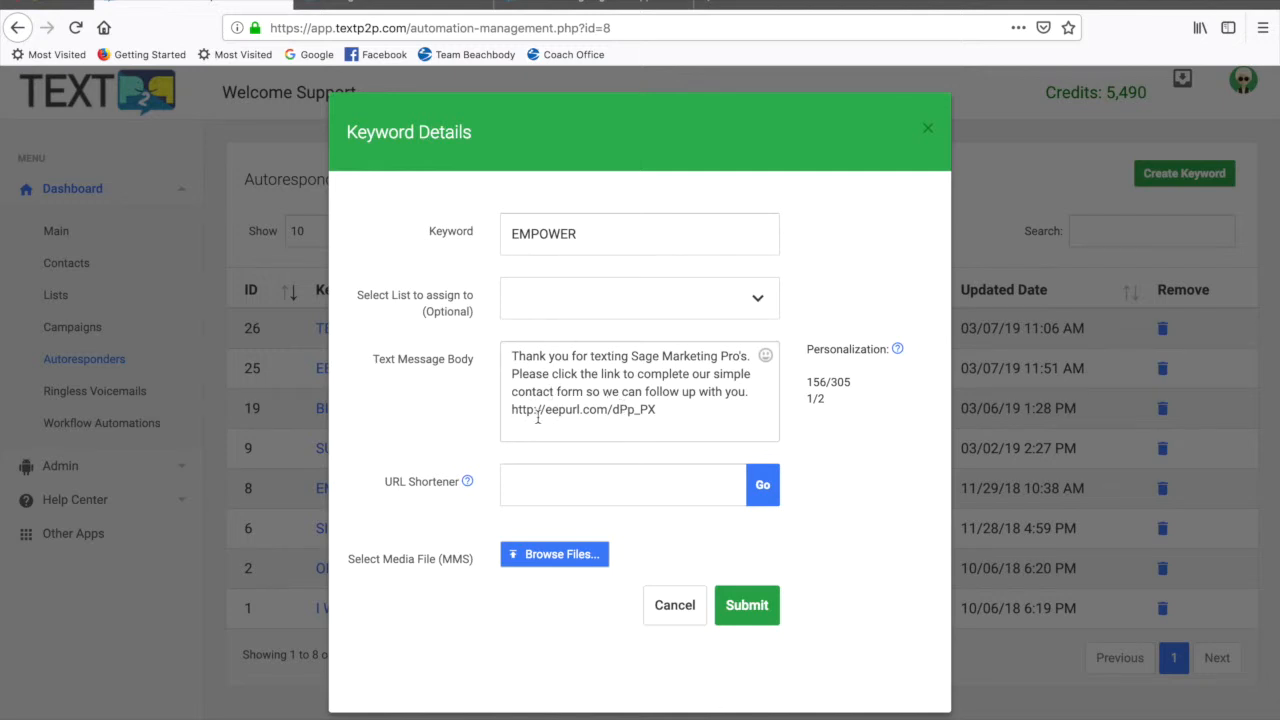
pyautogui.moveTo(517, 414); pyautogui.dragTo(663, 420)
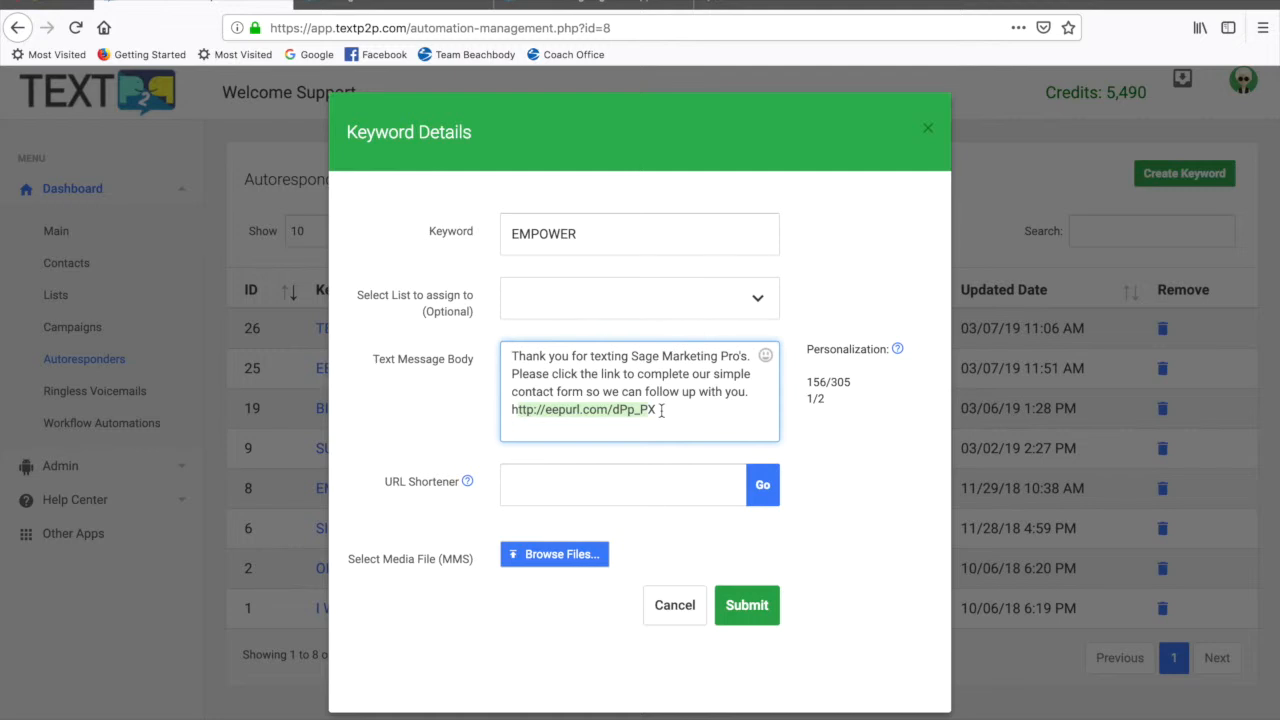
pyautogui.click(524, 411)
pyautogui.moveTo(508, 411); pyautogui.dragTo(660, 413)
pyautogui.click(931, 134)
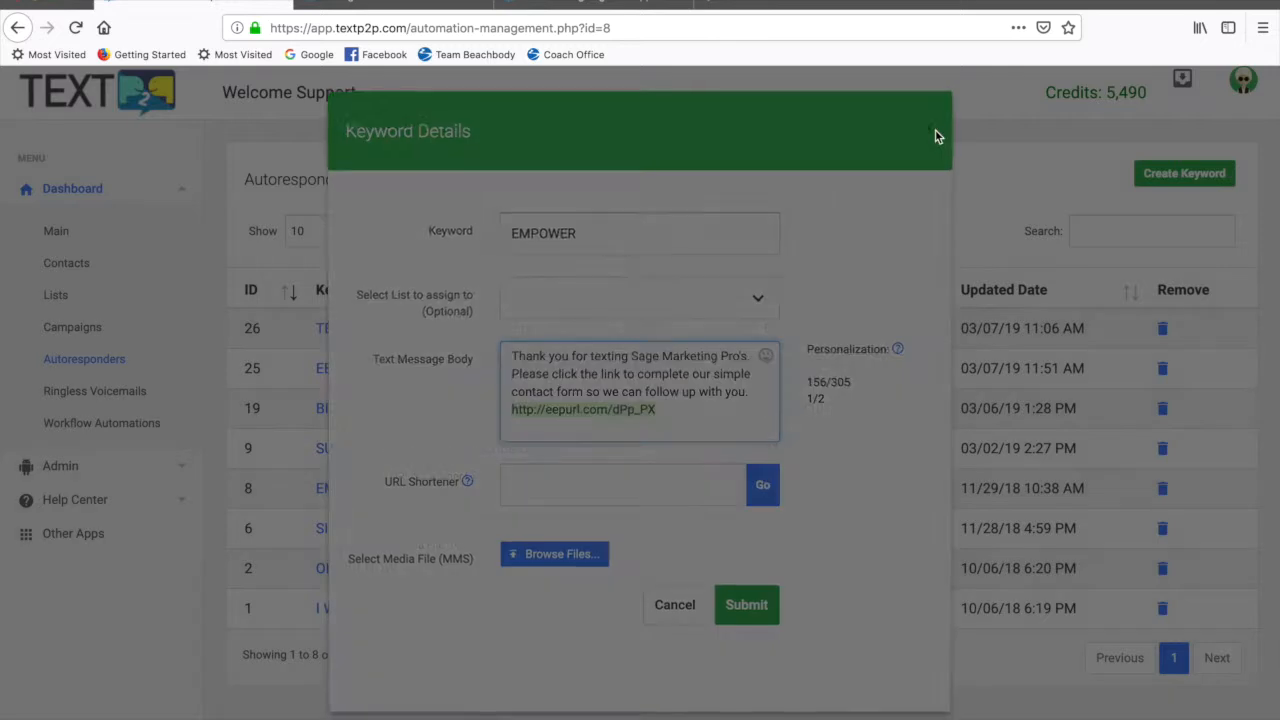
# Go to the contact lists and open the contacts of the Web Sign-up list
pyautogui.click(62, 297)
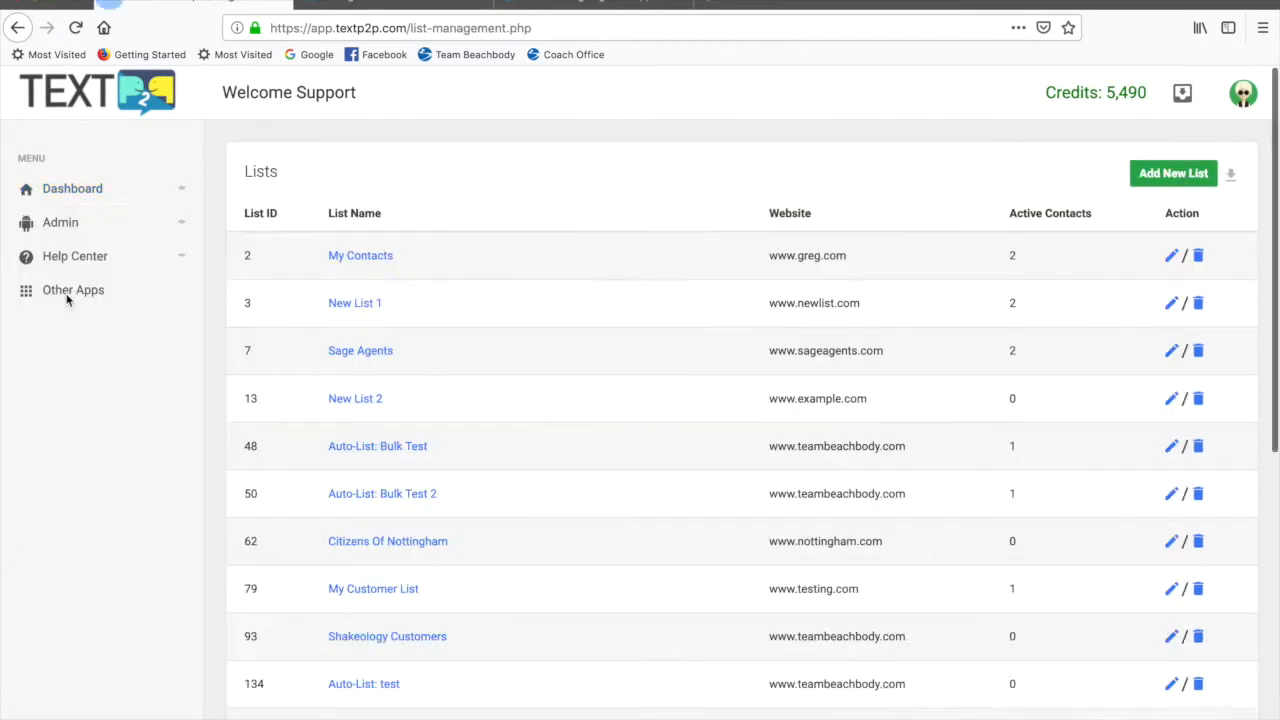
pyautogui.scroll(-1, 640, 394)
pyautogui.scroll(-1, 640, 394)
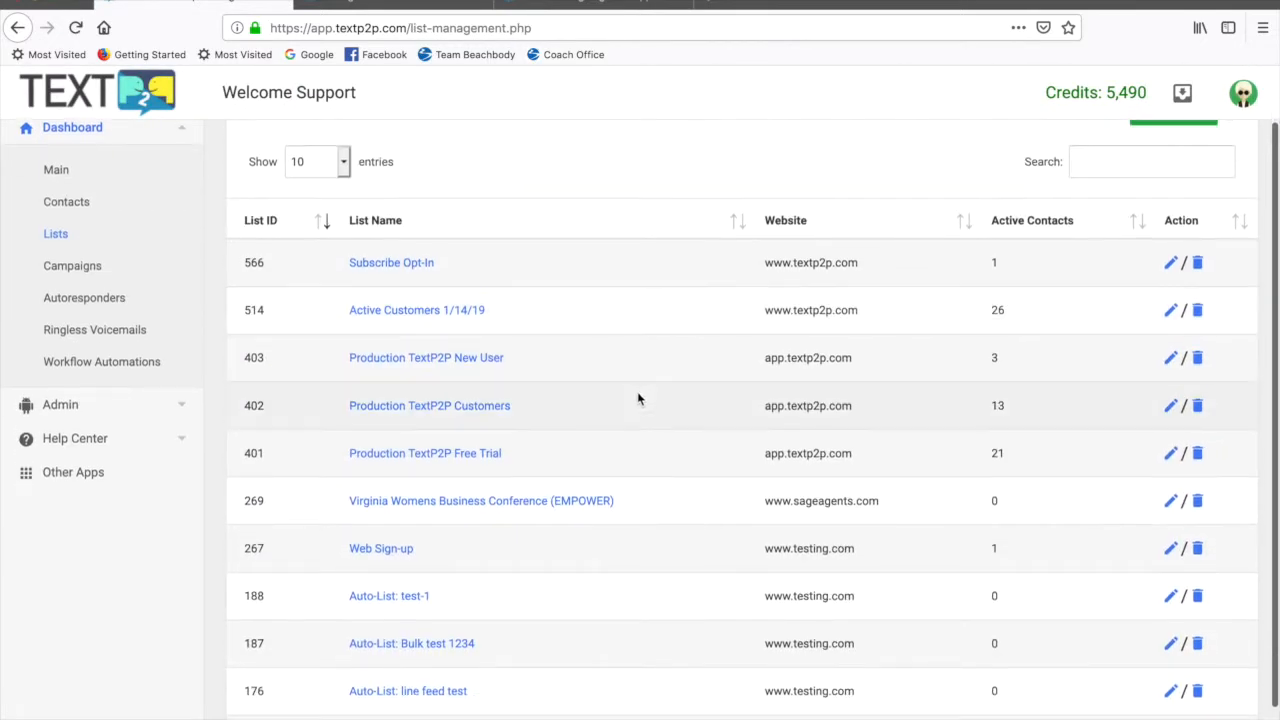
pyautogui.click(391, 550)
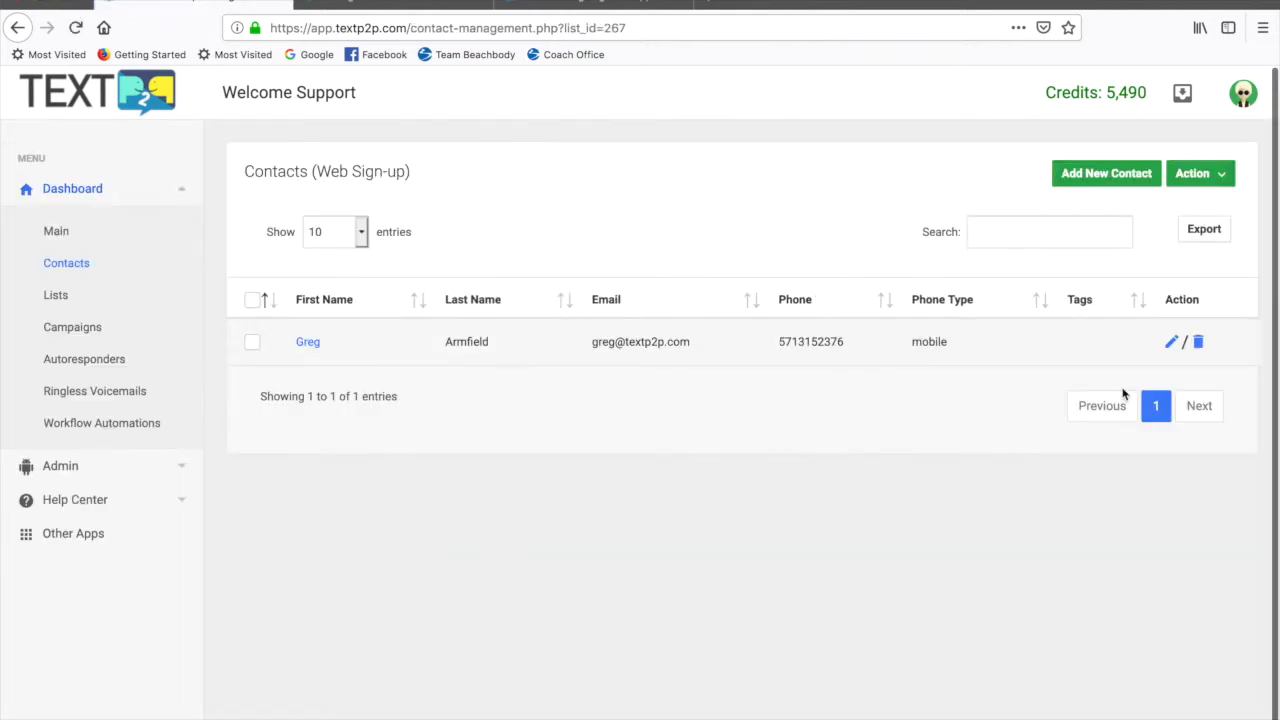
# Display the MailChimp webhook for the Web Sign-up list, highlight its full URL, and close the webhook details
pyautogui.click(1222, 175)
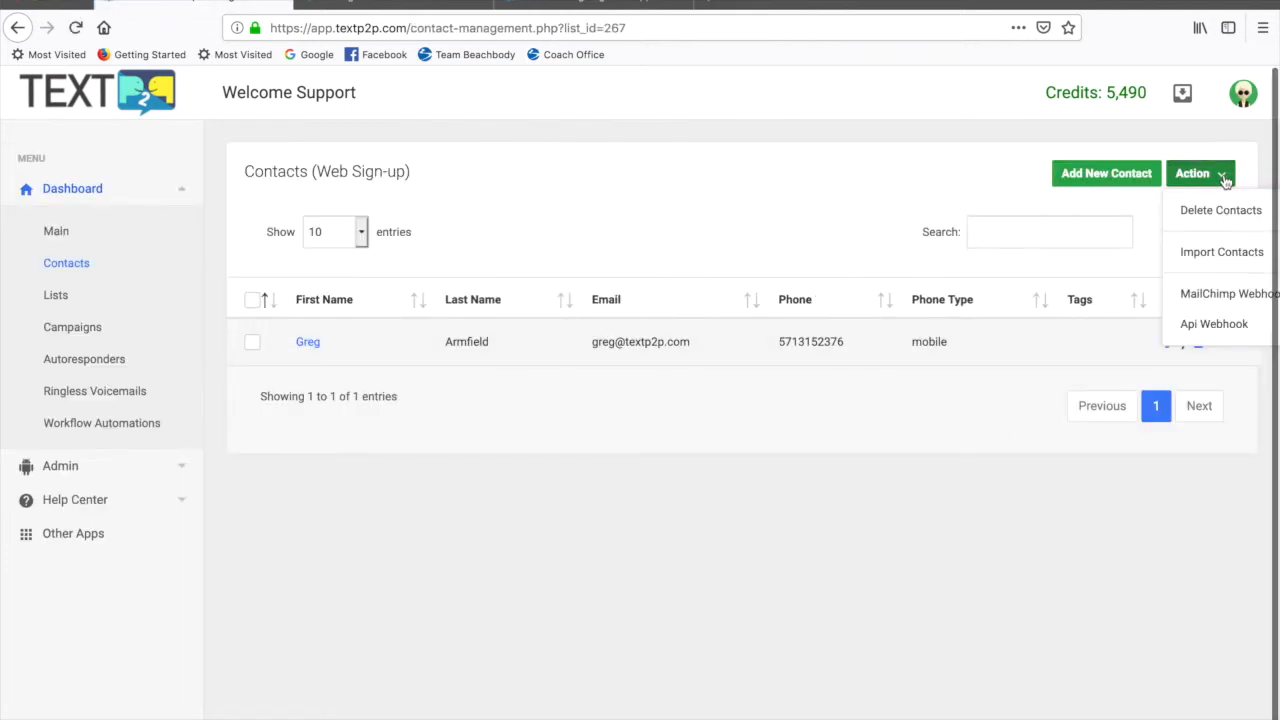
pyautogui.click(1230, 294)
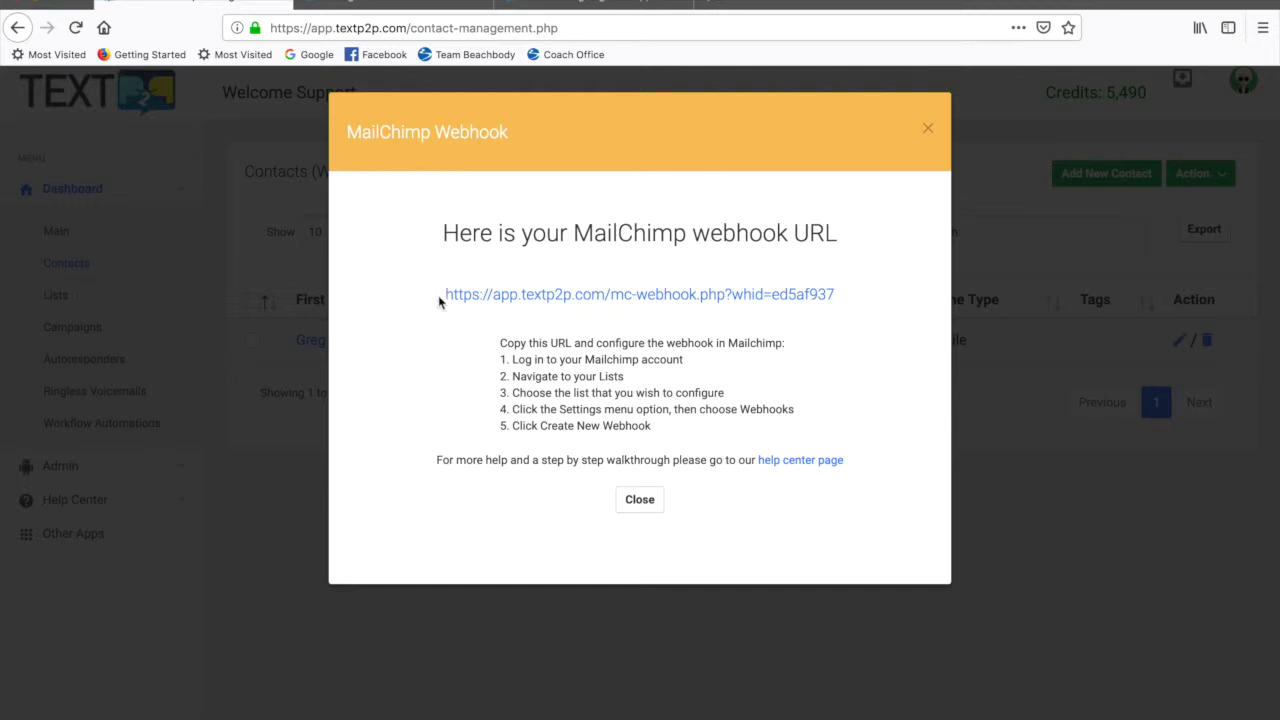
pyautogui.moveTo(438, 295); pyautogui.dragTo(845, 295)
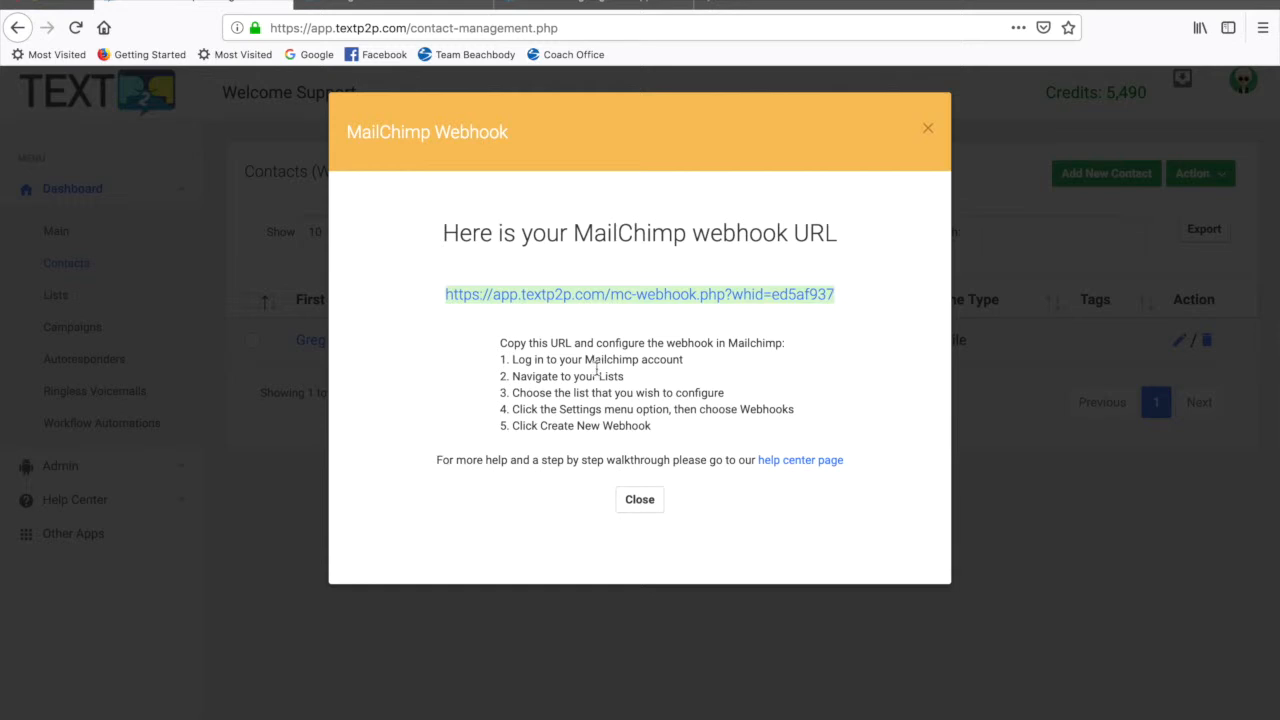
pyautogui.click(929, 133)
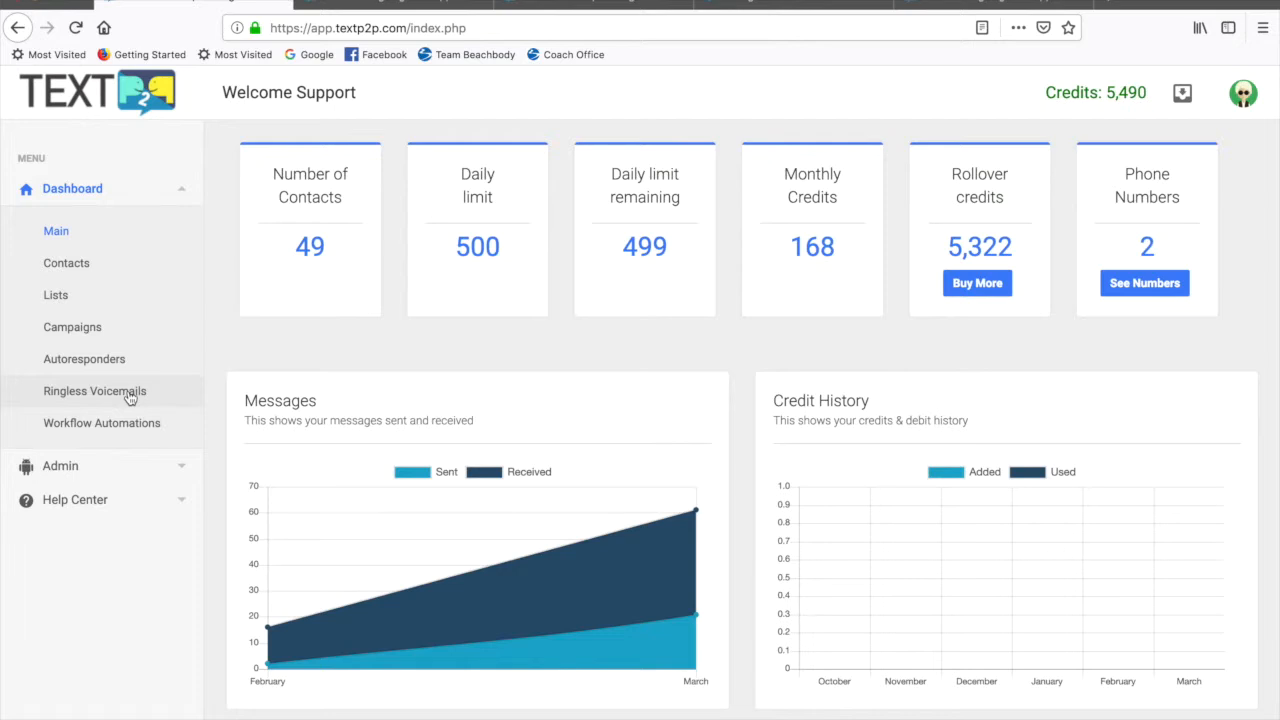
# In the ringless voicemails, review a new RVM campaign's name, list, recording and schedule fields with My Contacts chosen, and cancel it
pyautogui.click(129, 398)
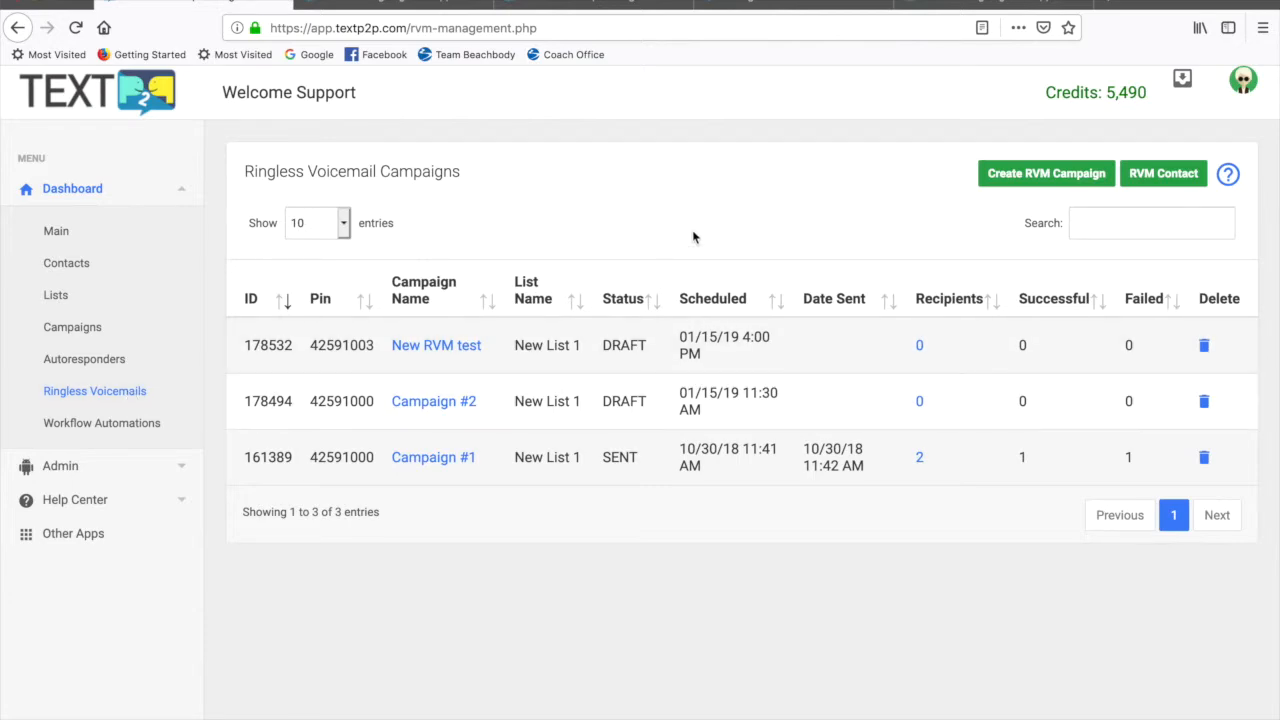
pyautogui.click(1082, 177)
pyautogui.click(548, 234)
pyautogui.click(612, 294)
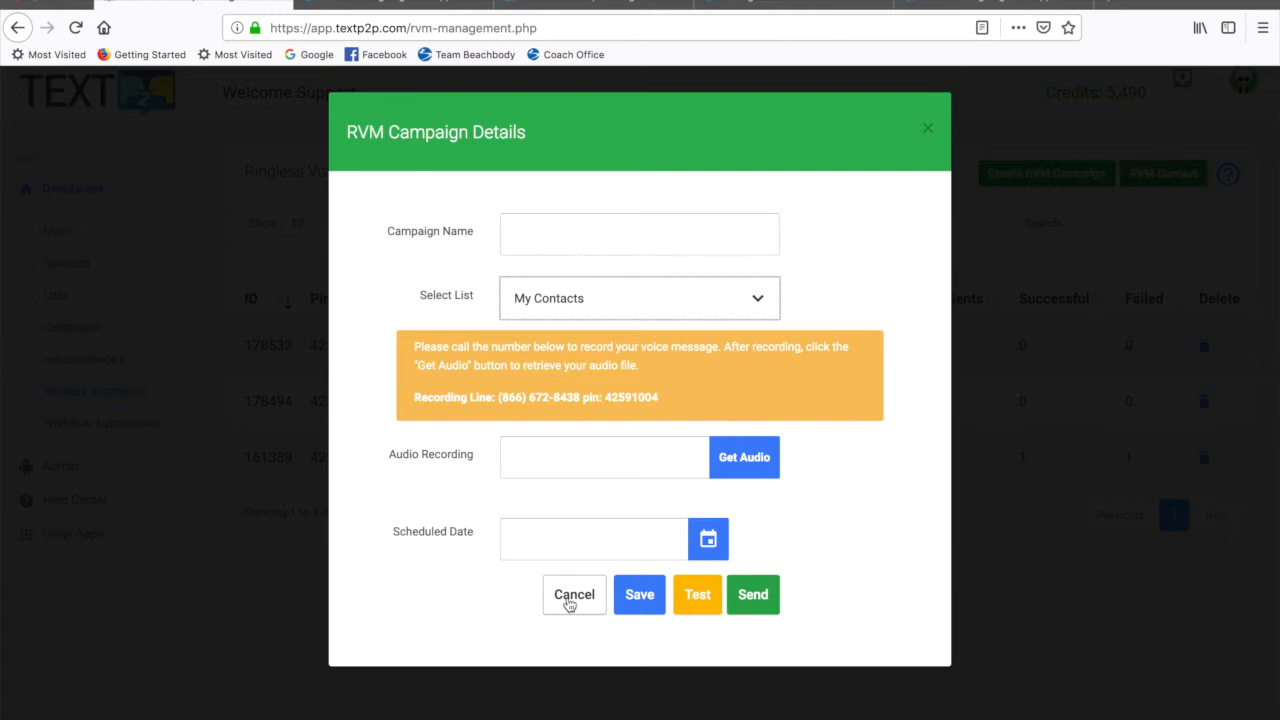
pyautogui.click(568, 600)
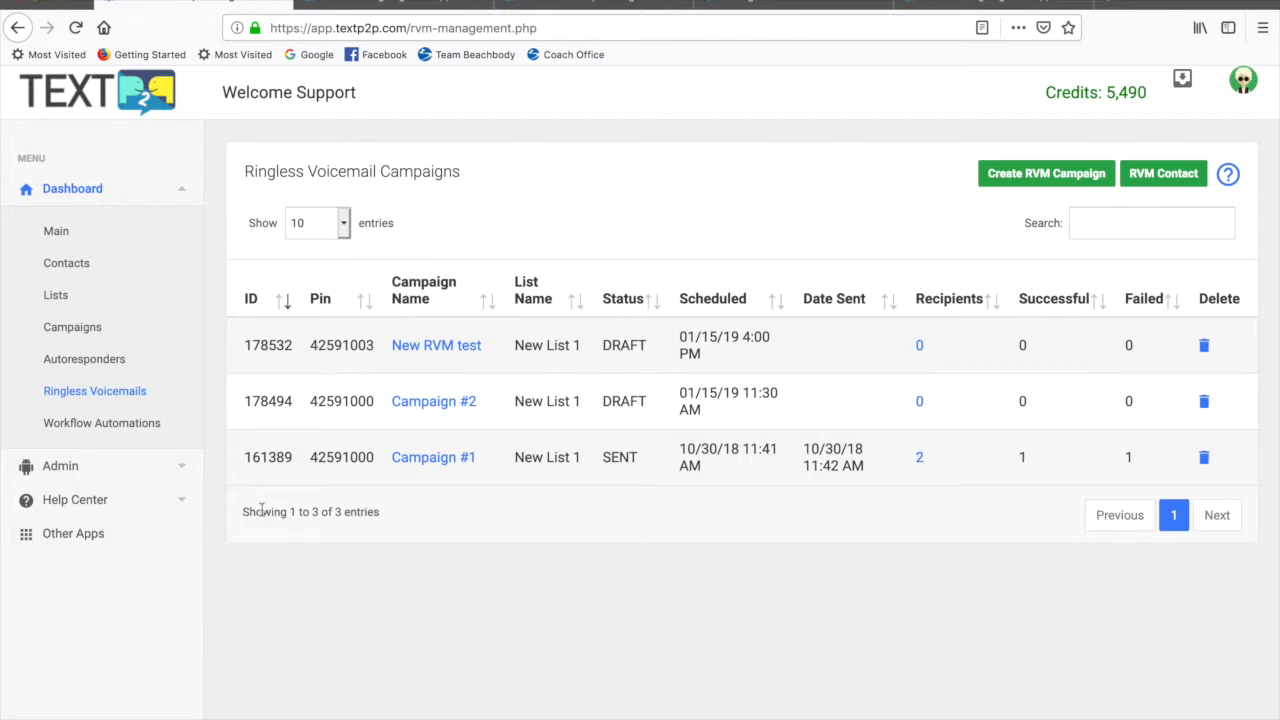
# Open the Welcome workflow automation and examine its whole chain of text and ringless voicemail events with their delays
pyautogui.click(112, 425)
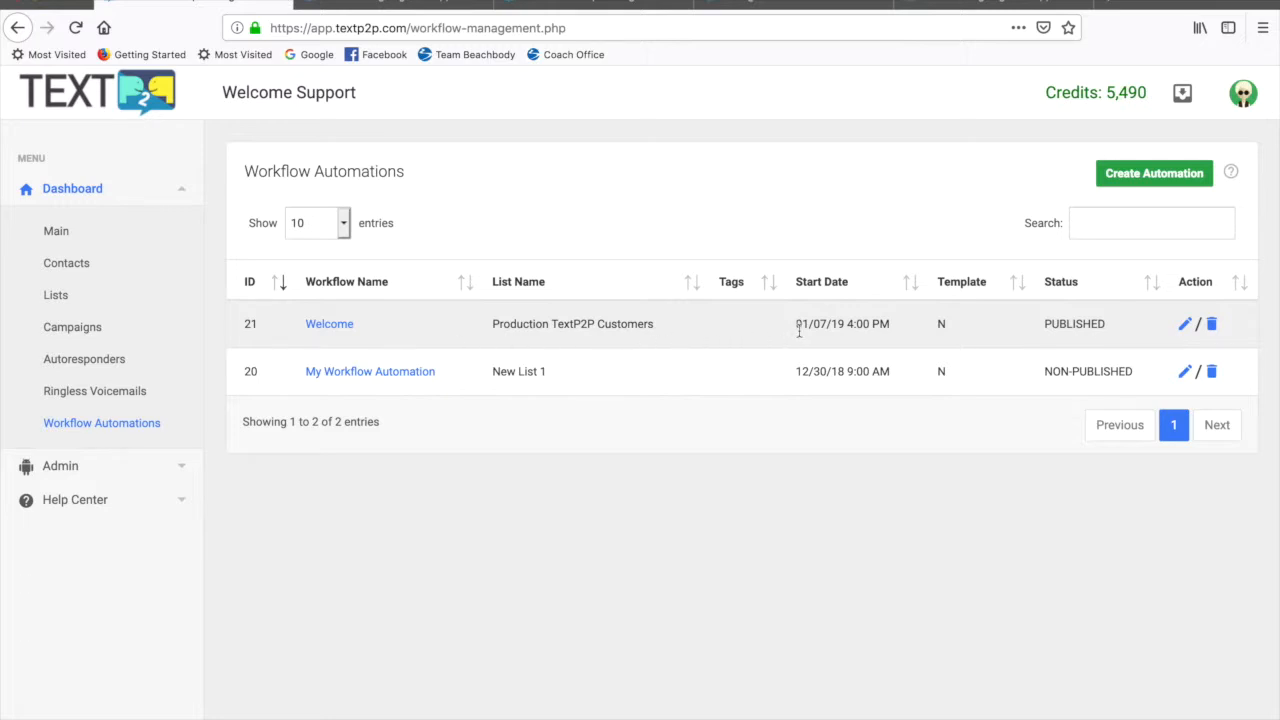
pyautogui.click(335, 326)
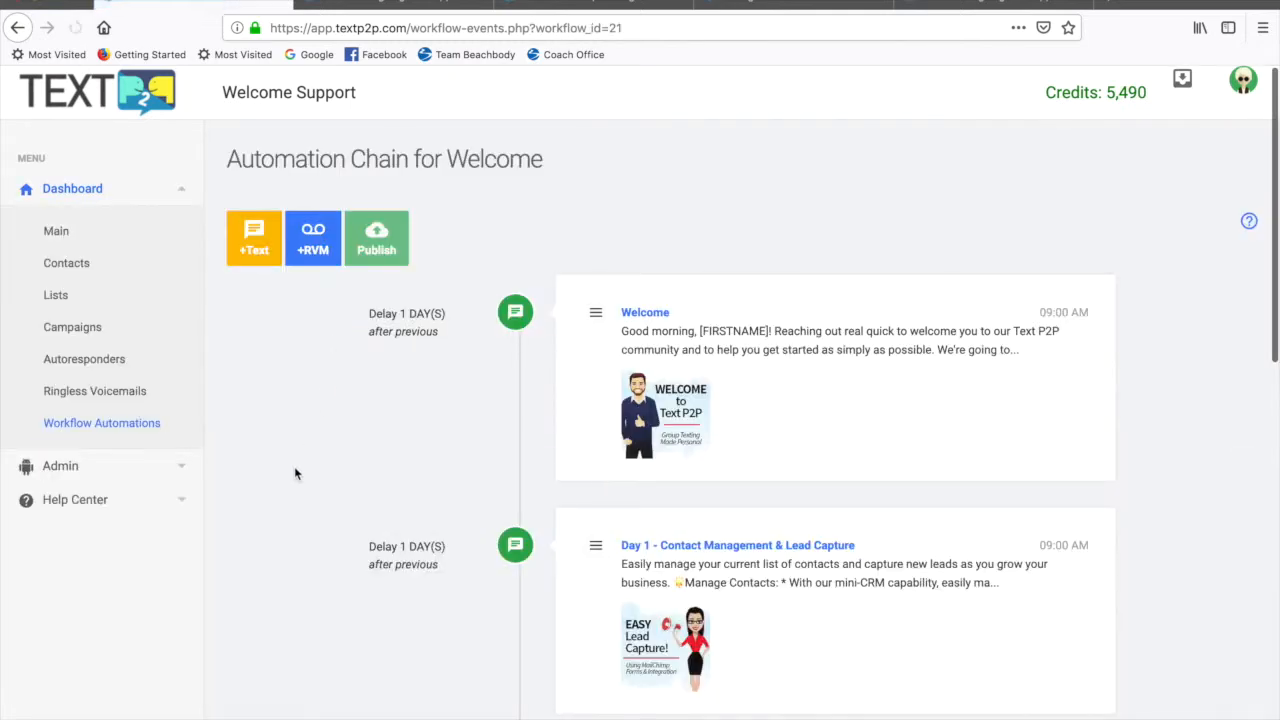
pyautogui.scroll(-1, 294, 473)
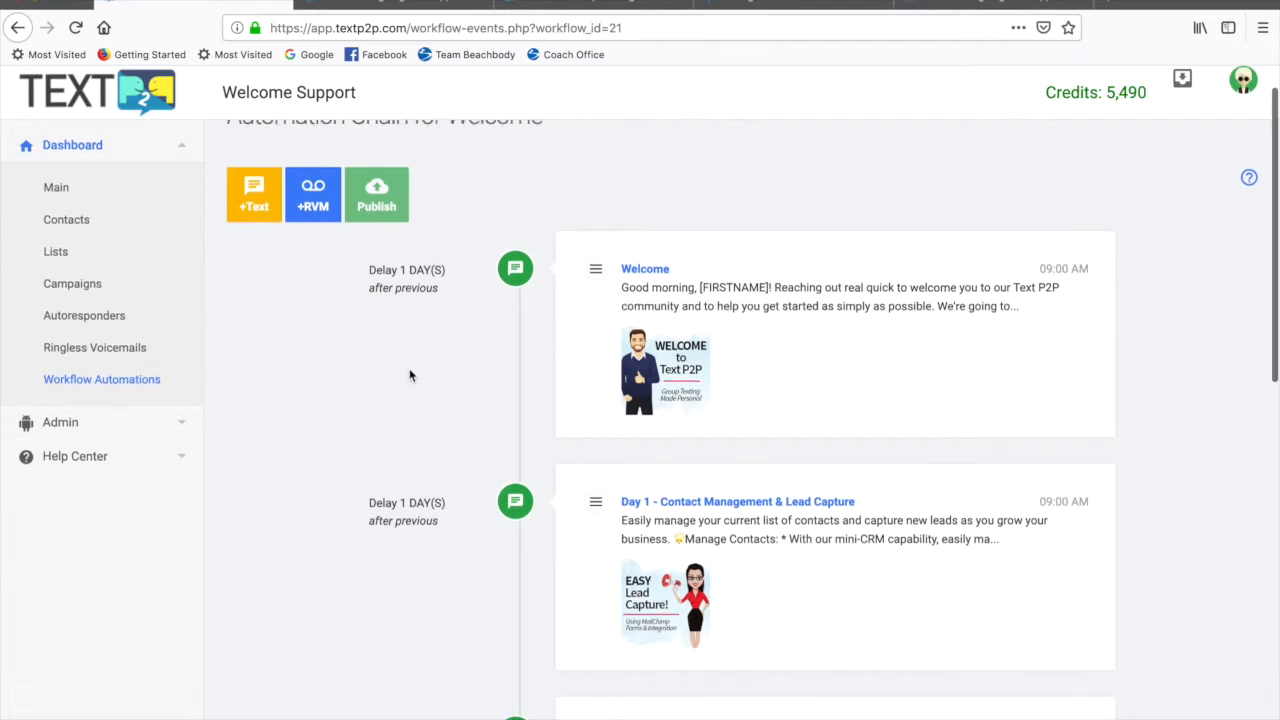
pyautogui.scroll(-2, 409, 375)
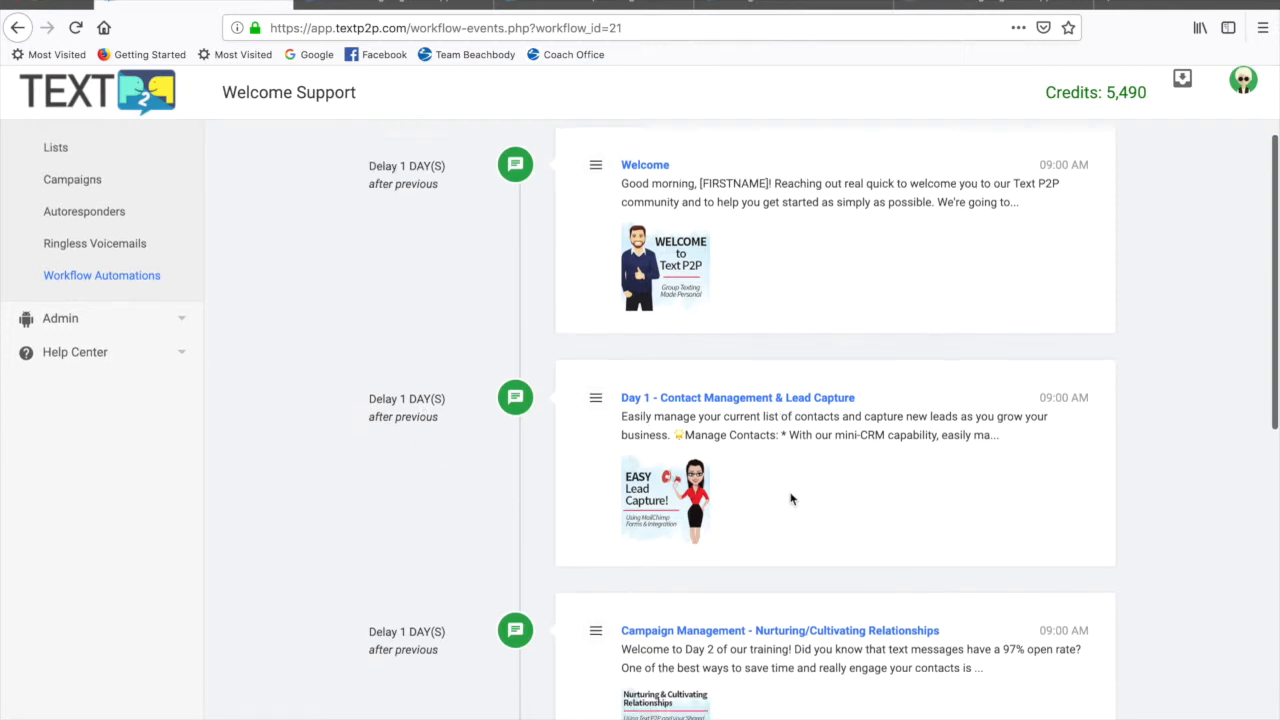
pyautogui.scroll(-3, 790, 498)
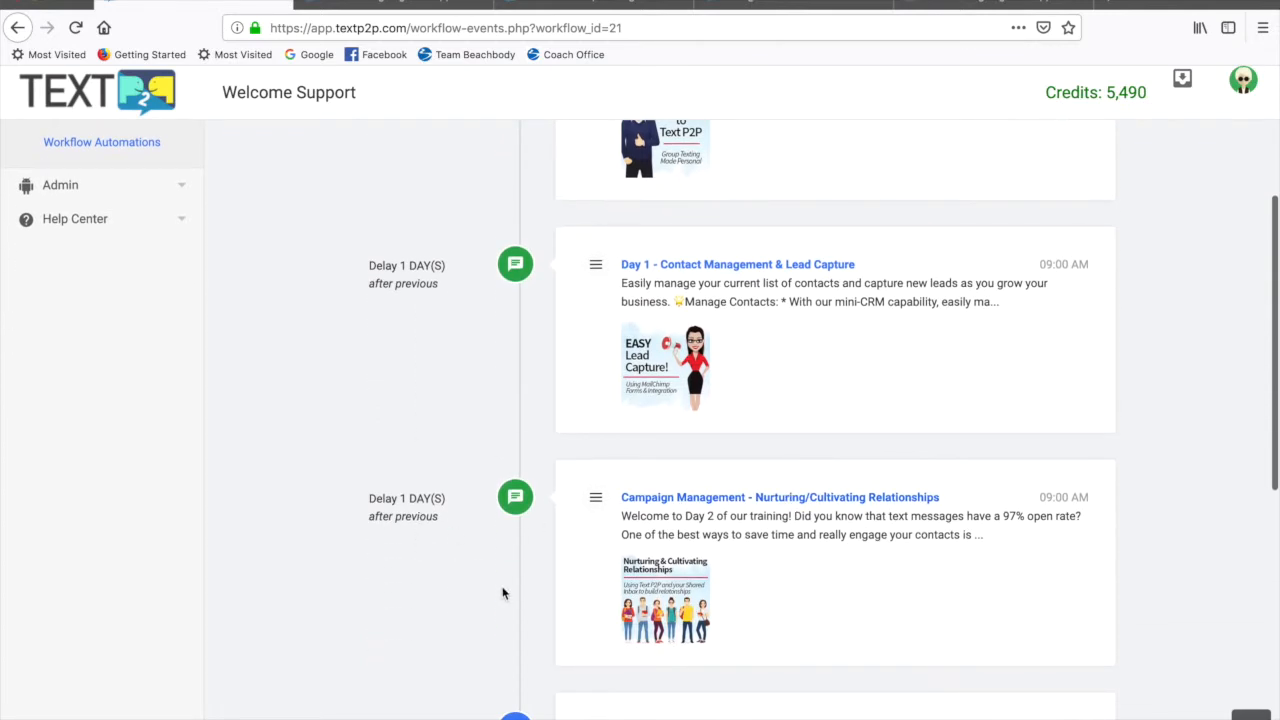
pyautogui.scroll(-2, 503, 594)
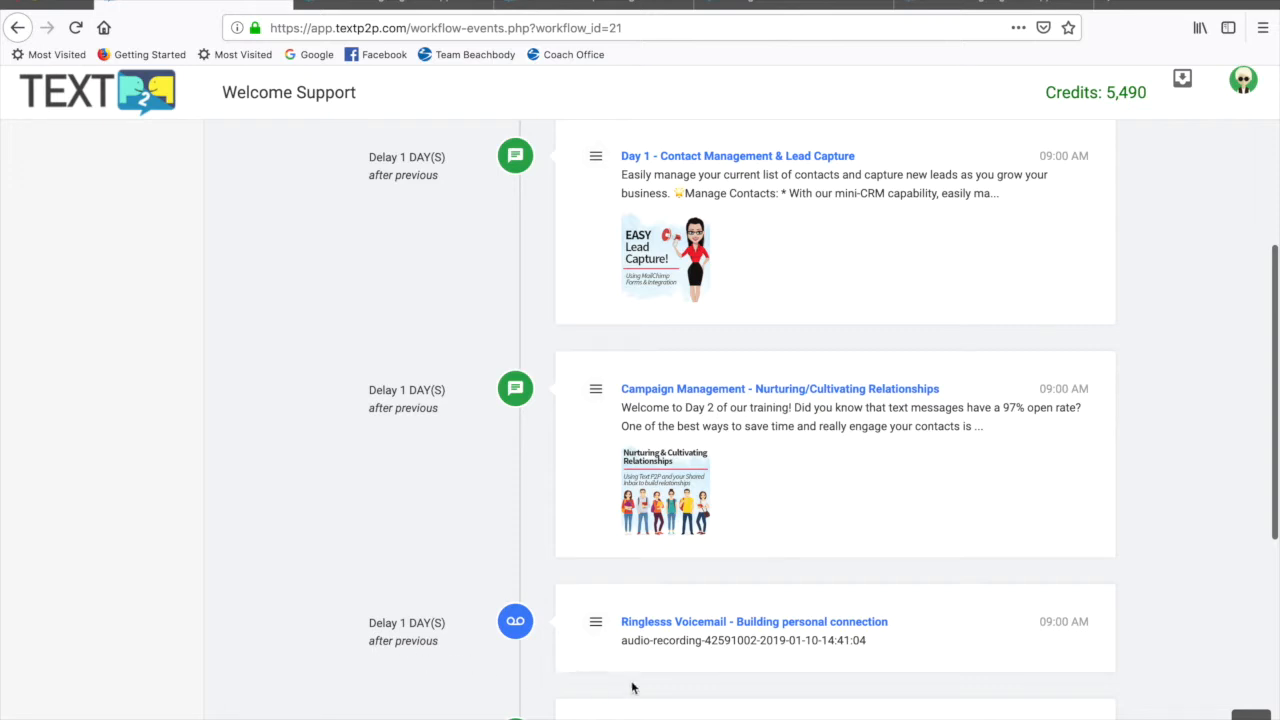
pyautogui.scroll(-4, 371, 678)
pyautogui.scroll(-5, 371, 680)
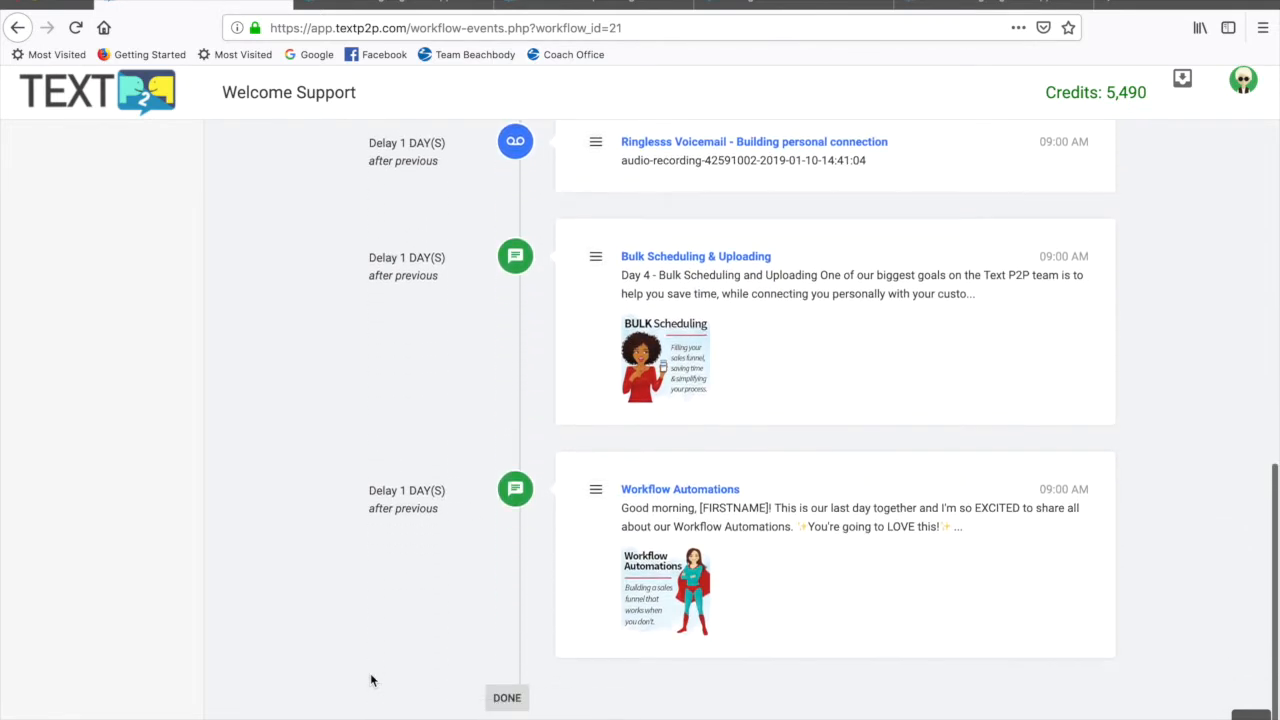
pyautogui.scroll(4, 411, 623)
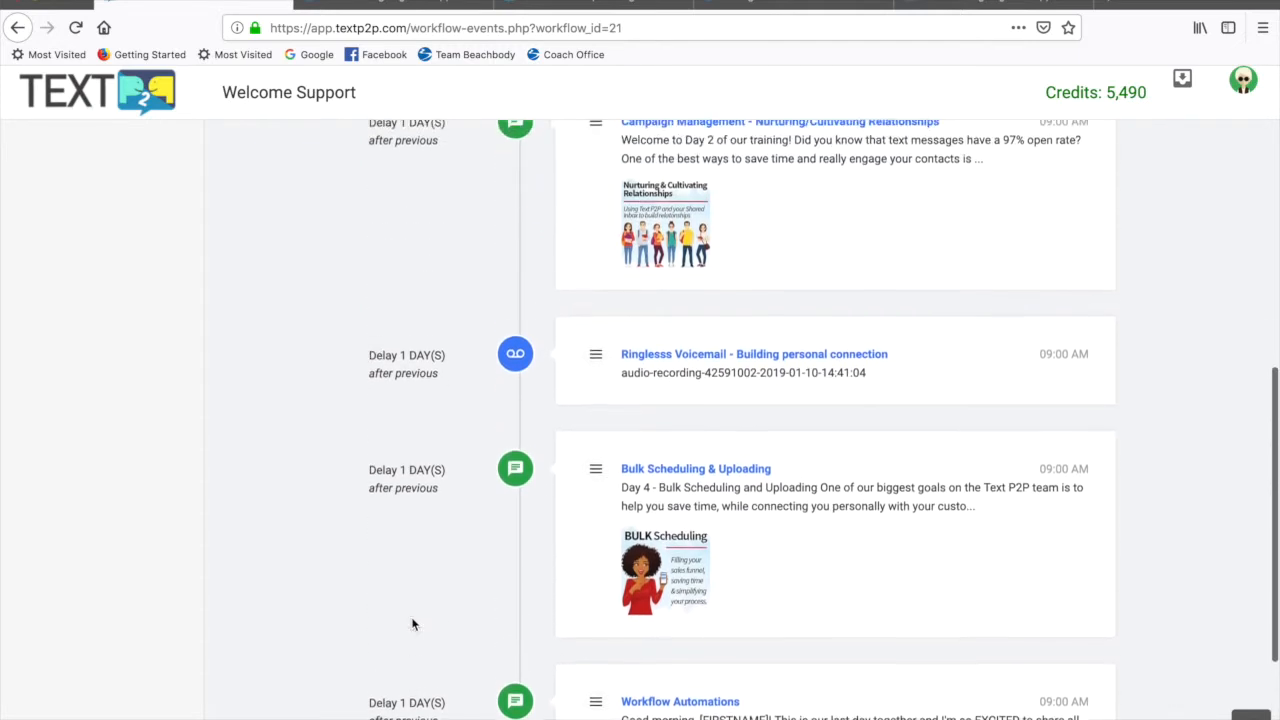
pyautogui.scroll(8, 412, 624)
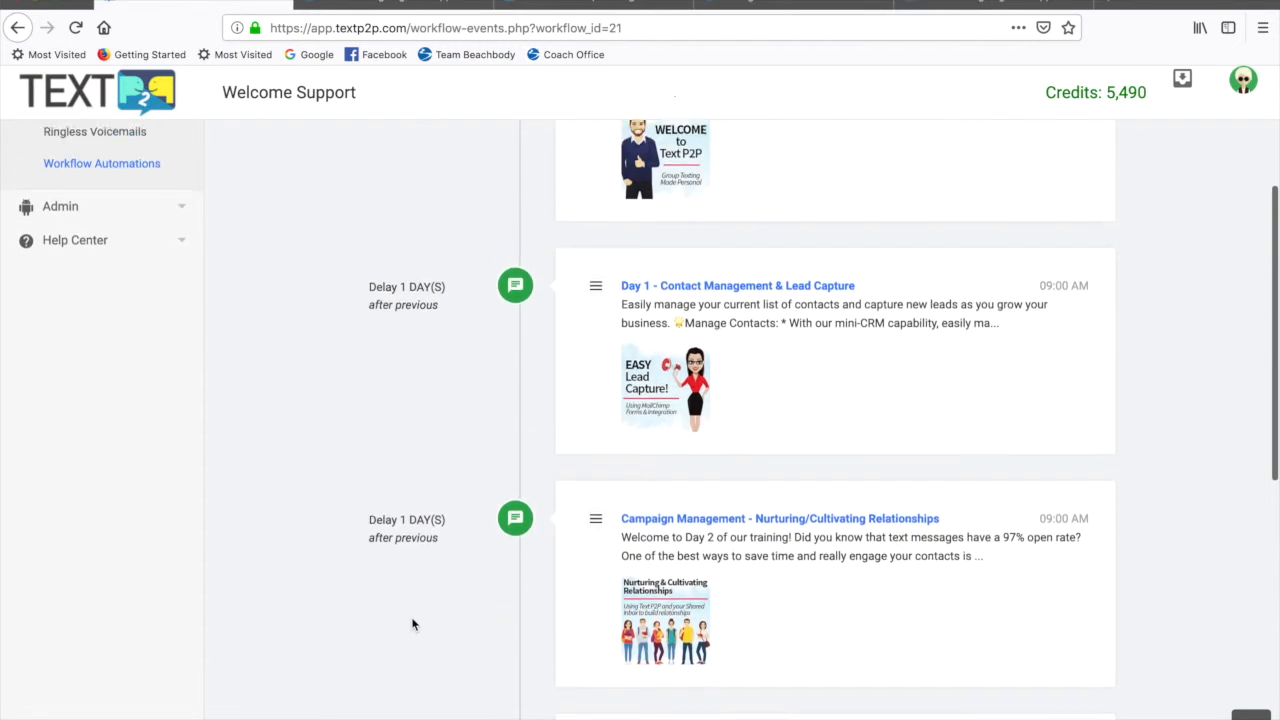
pyautogui.scroll(3, 412, 624)
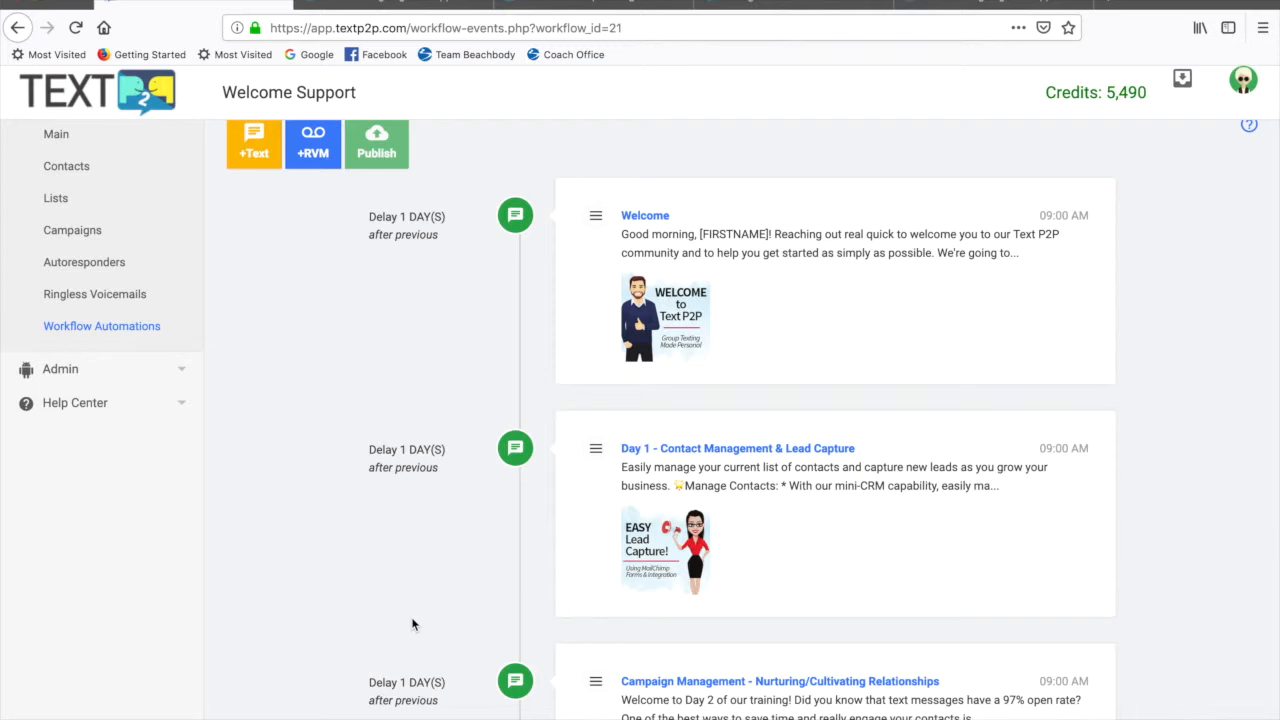
# Review the Welcome automation chain from its first to its last event, along with its add-text, add-RVM and publish options
pyautogui.scroll(2, 412, 624)
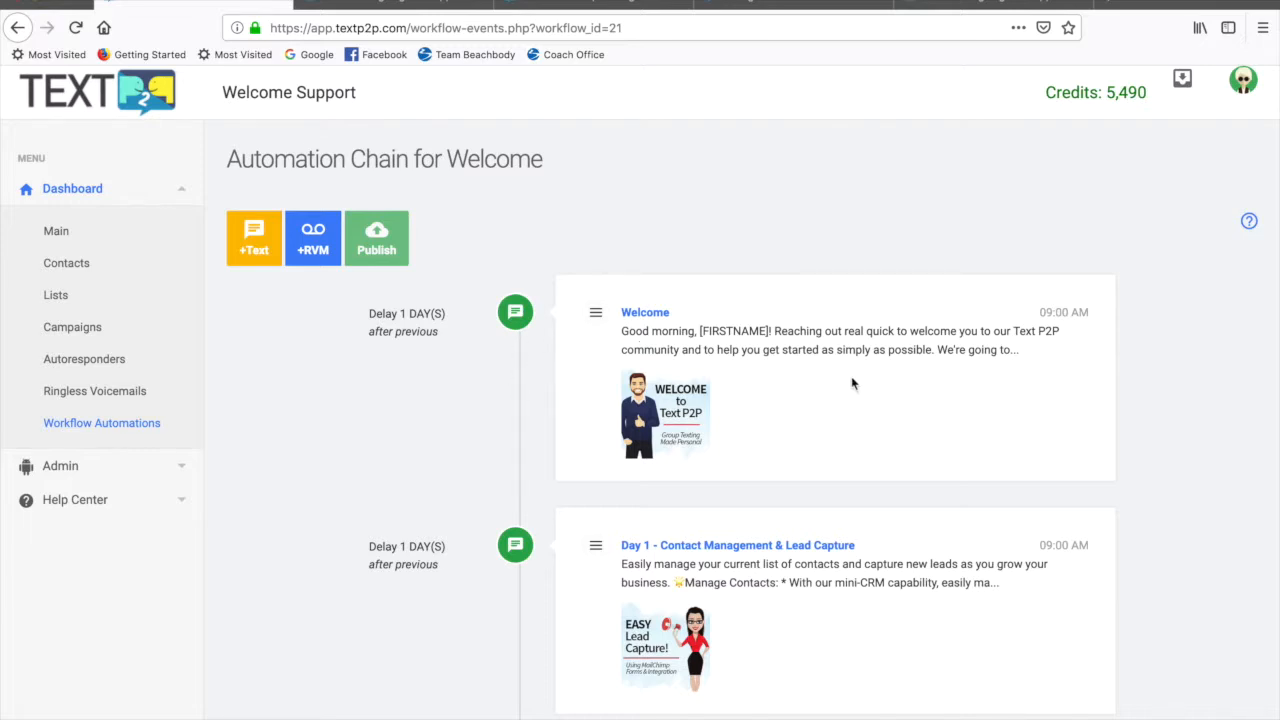
pyautogui.scroll(-1, 327, 517)
pyautogui.scroll(-5, 327, 517)
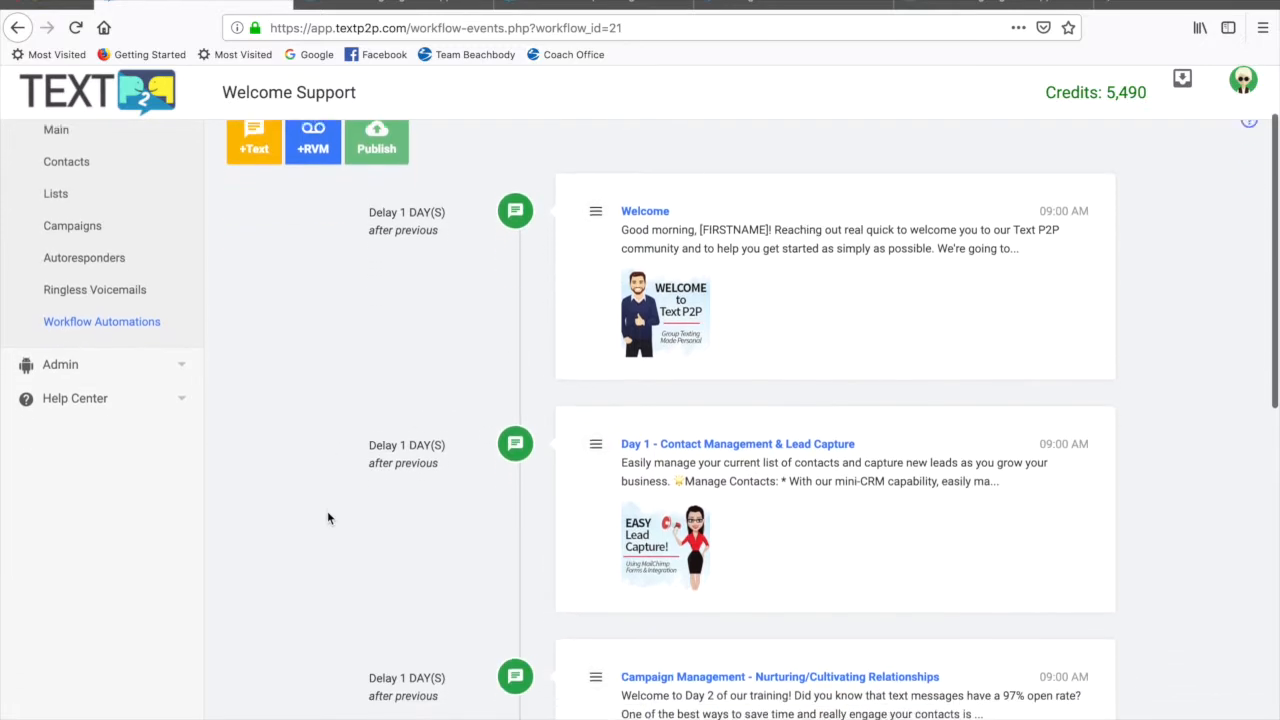
pyautogui.scroll(-3, 327, 517)
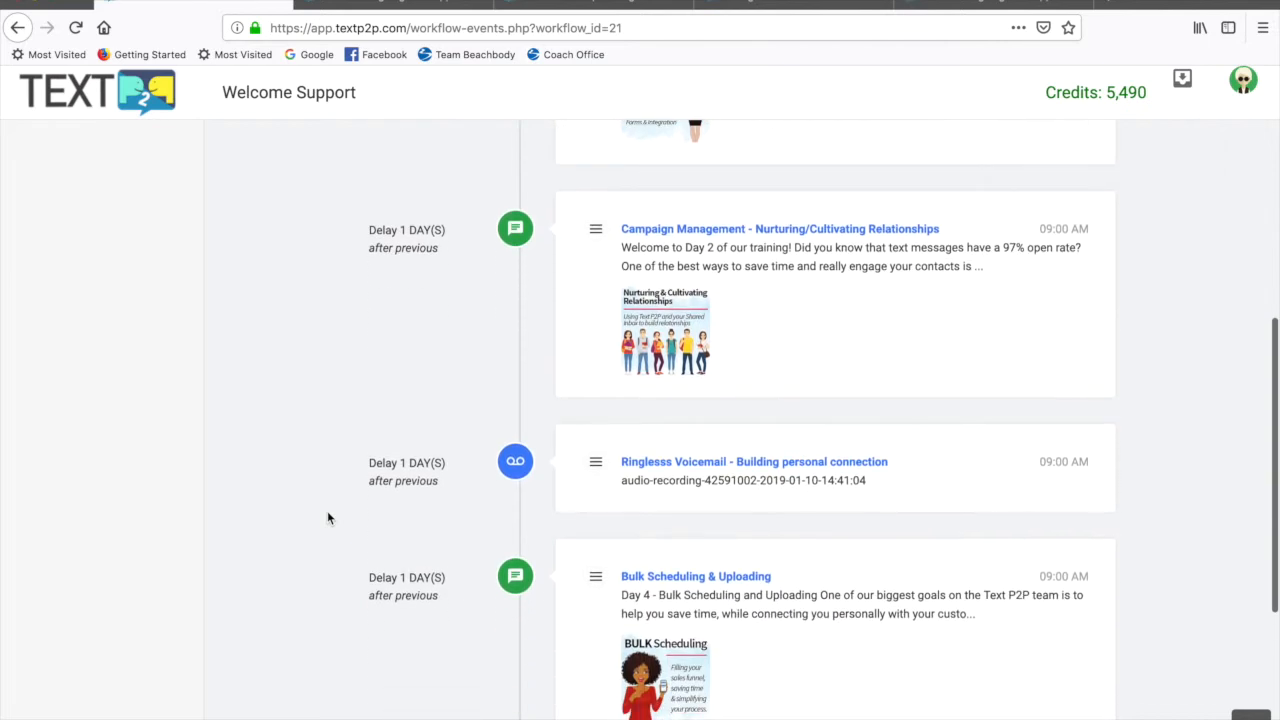
pyautogui.scroll(4, 327, 517)
pyautogui.scroll(3, 327, 513)
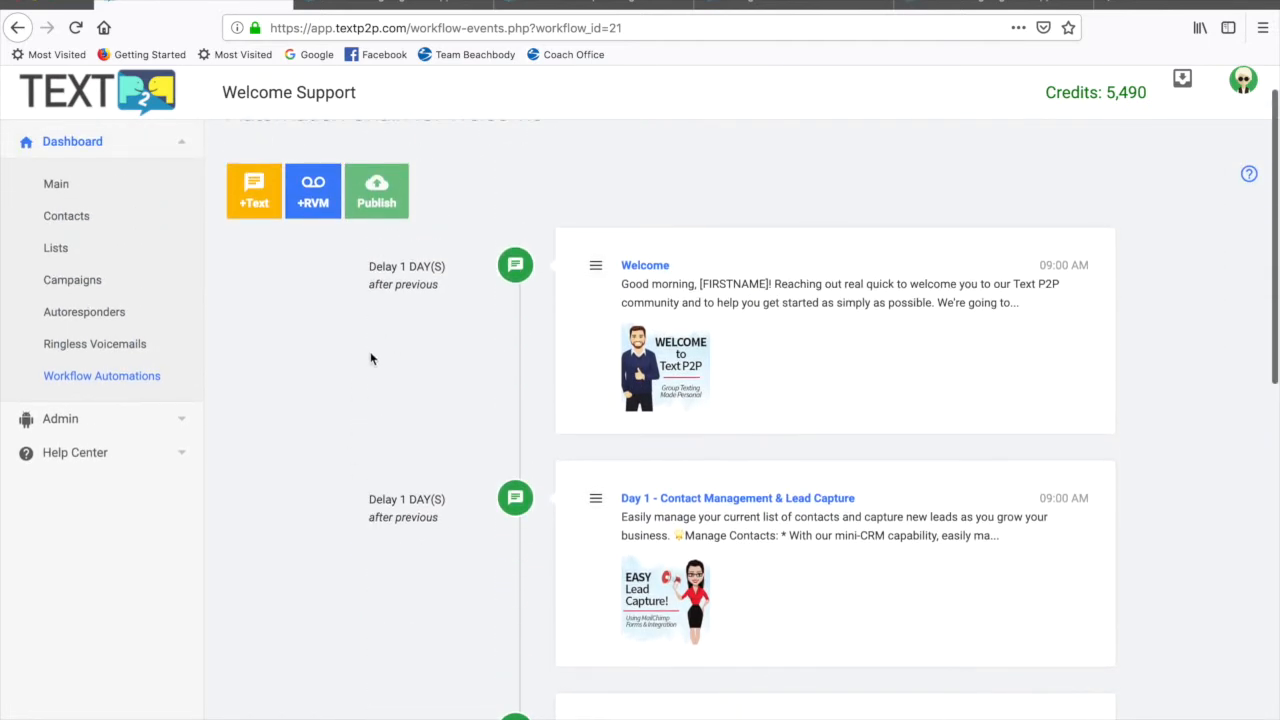
pyautogui.scroll(1, 370, 357)
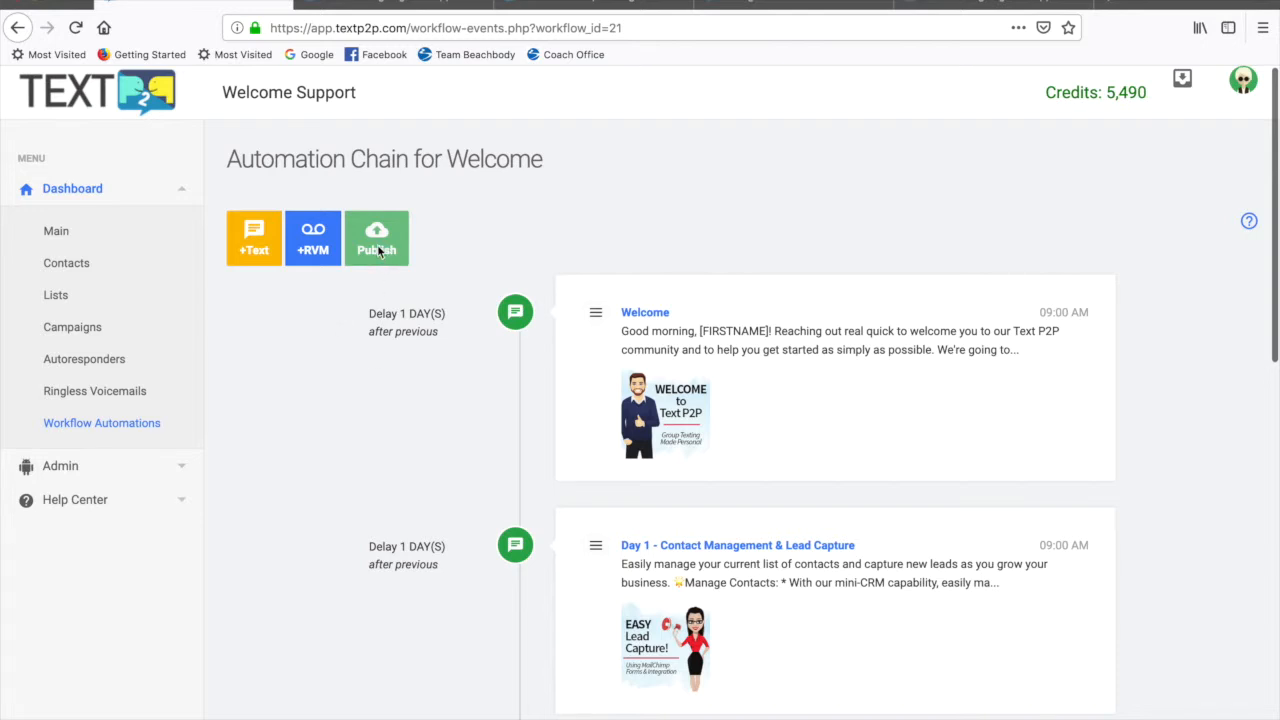
pyautogui.scroll(-1, 424, 430)
pyautogui.scroll(-6, 423, 432)
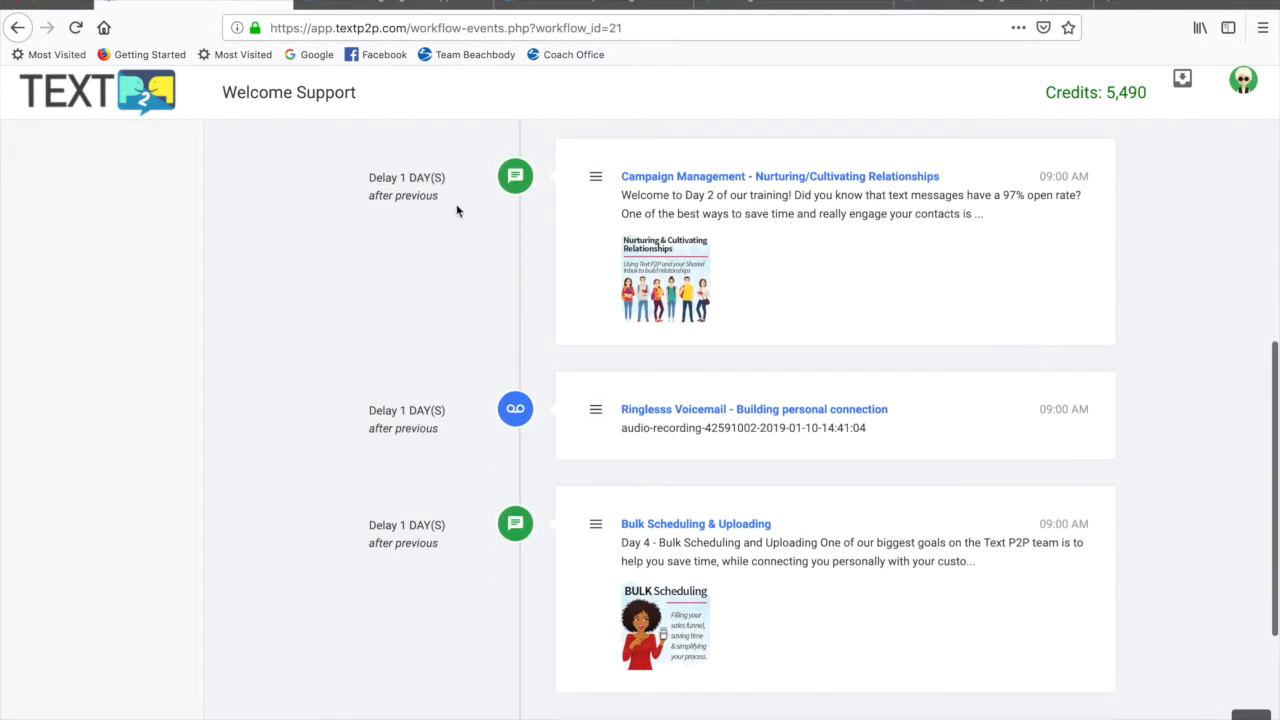
pyautogui.scroll(-3, 429, 468)
pyautogui.scroll(9, 429, 471)
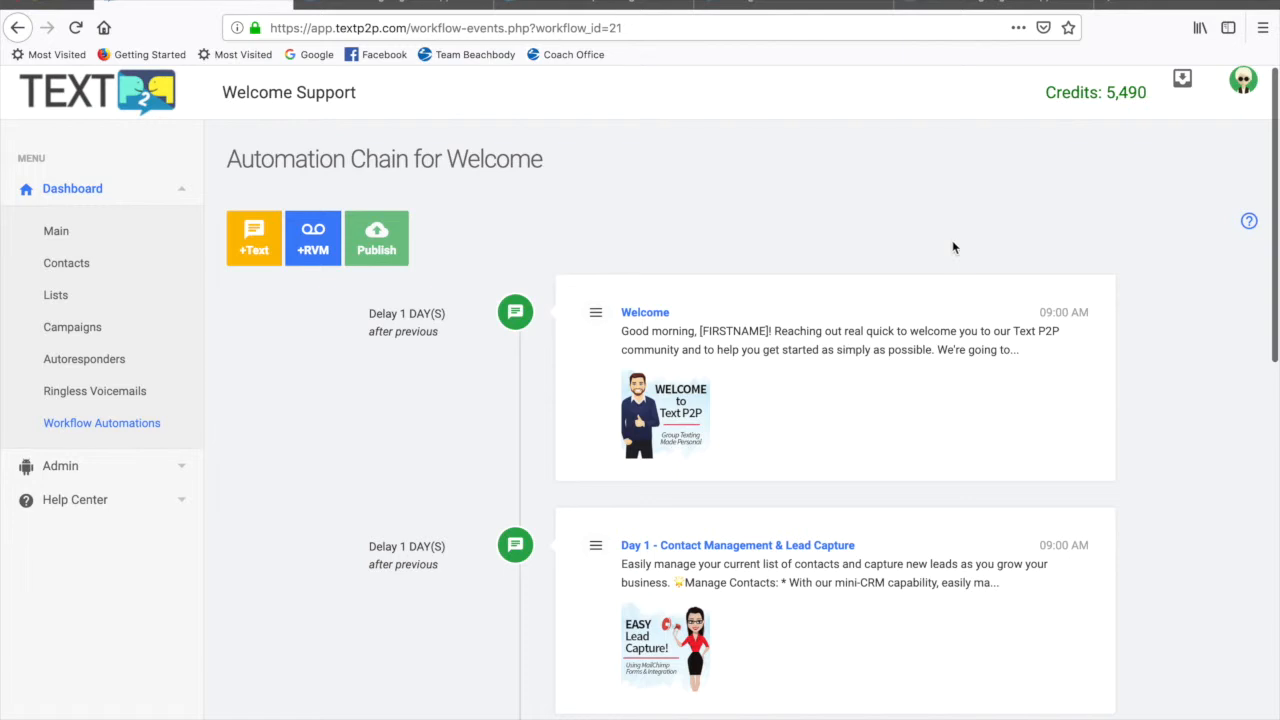
# View the newest conversation in the message inbox, and start a new message to look at its available recipients without choosing one
pyautogui.click(1183, 84)
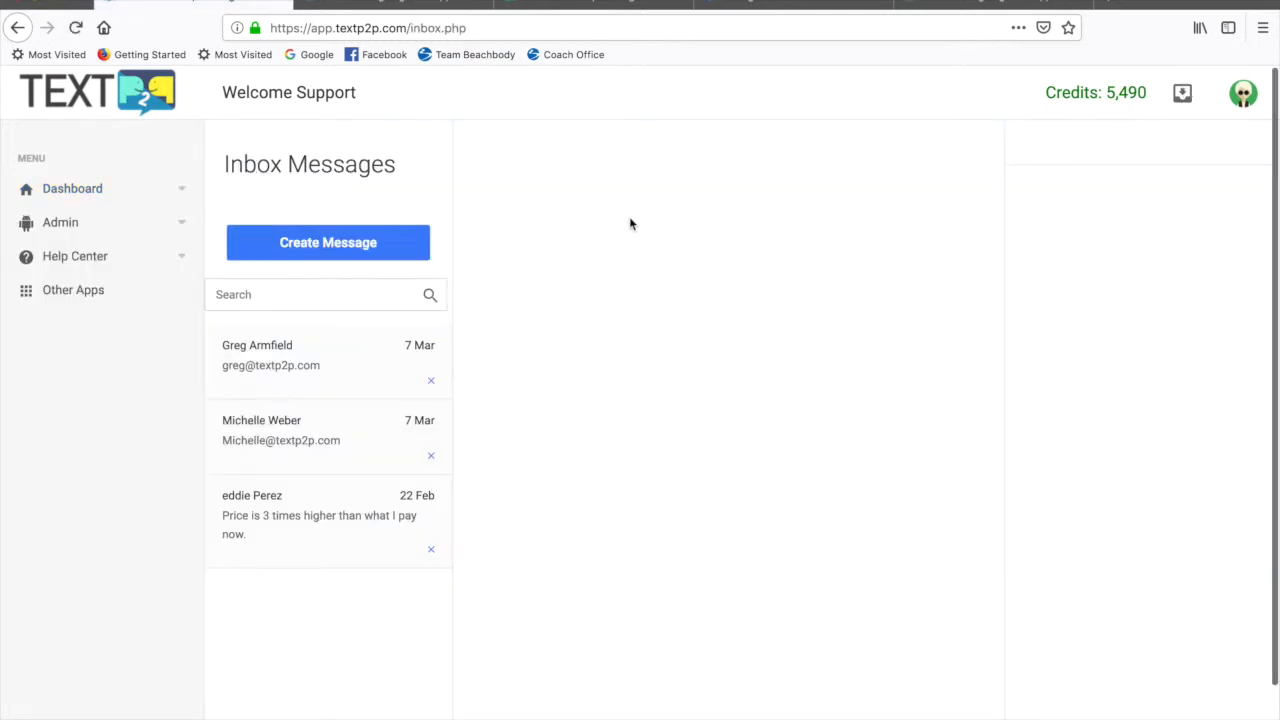
pyautogui.click(309, 354)
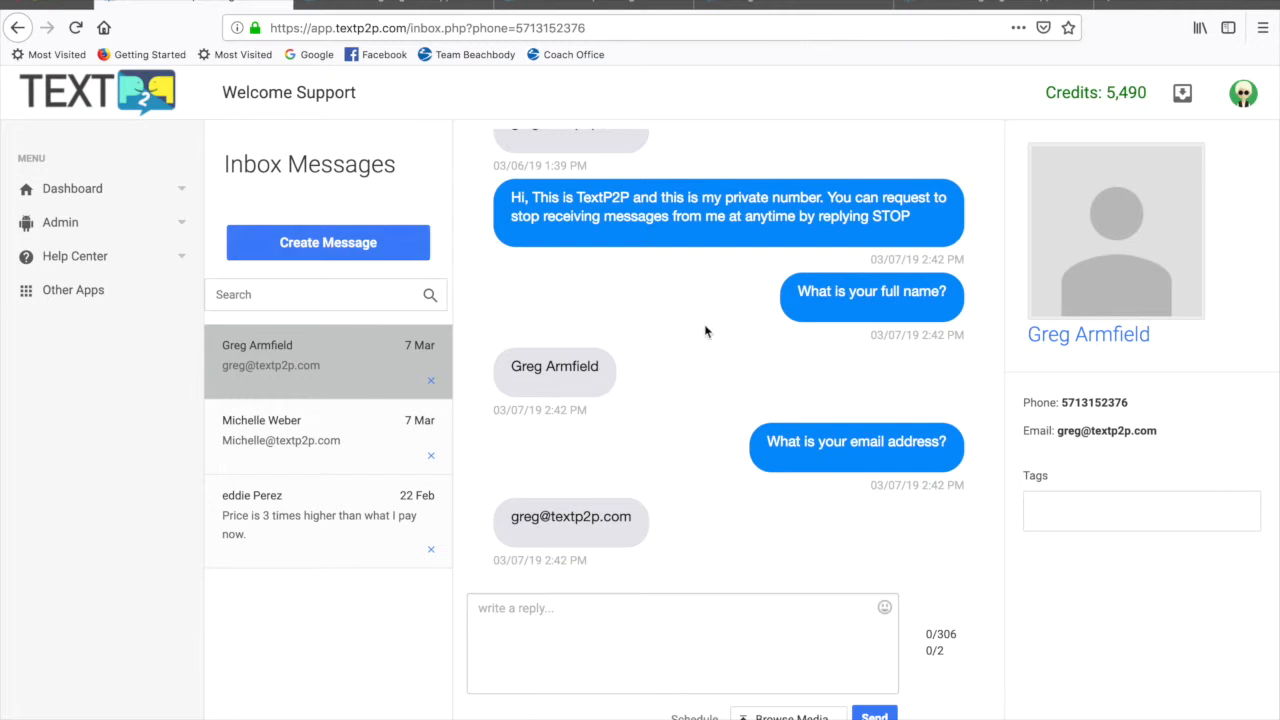
pyautogui.click(334, 243)
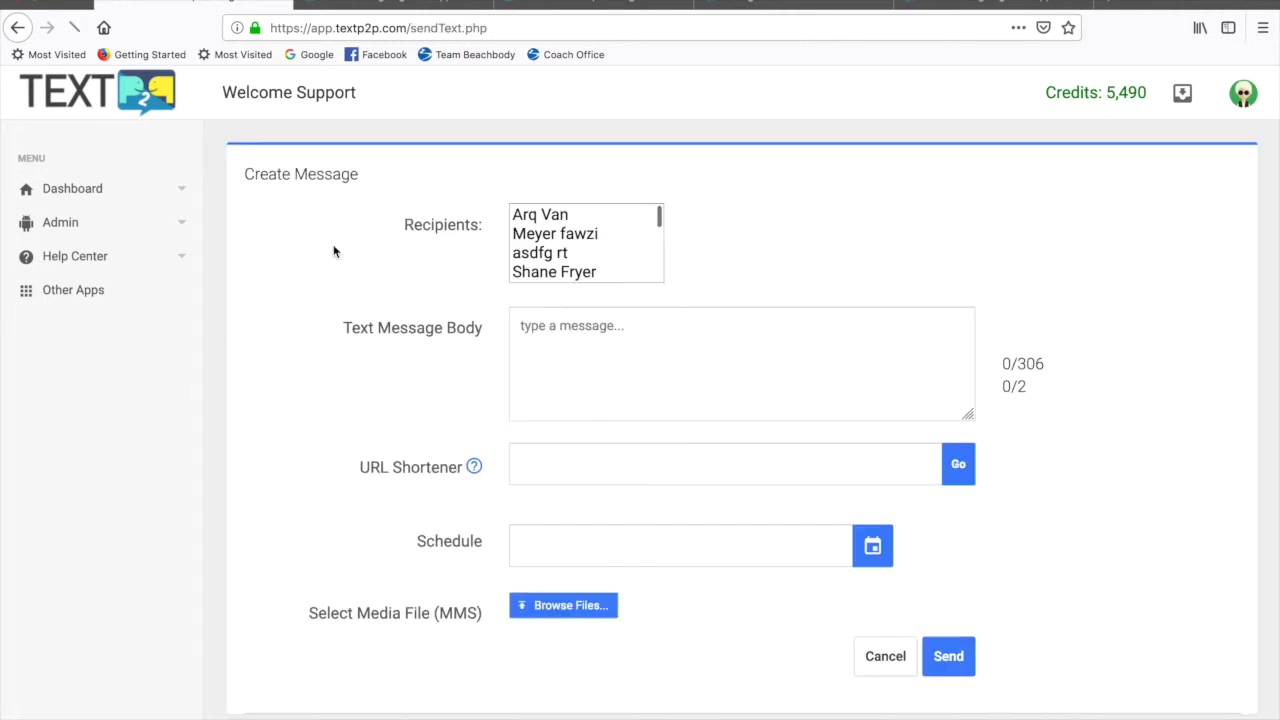
pyautogui.click(562, 224)
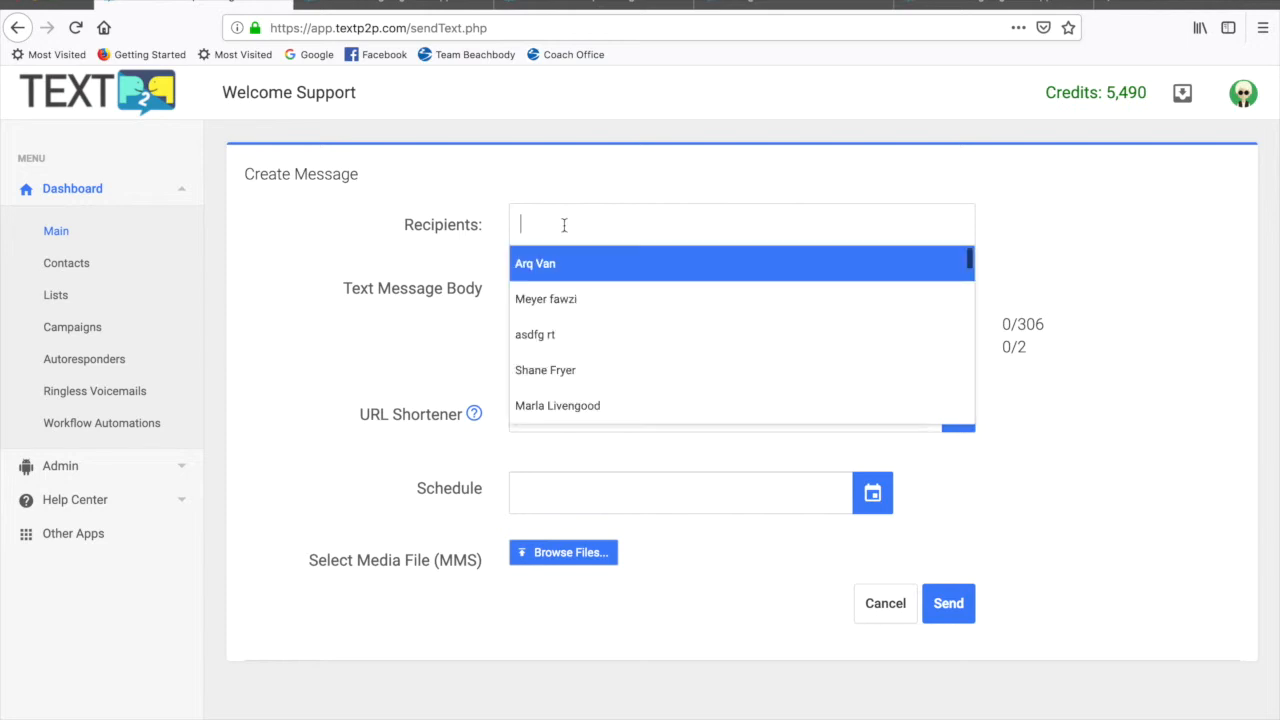
pyautogui.click(356, 210)
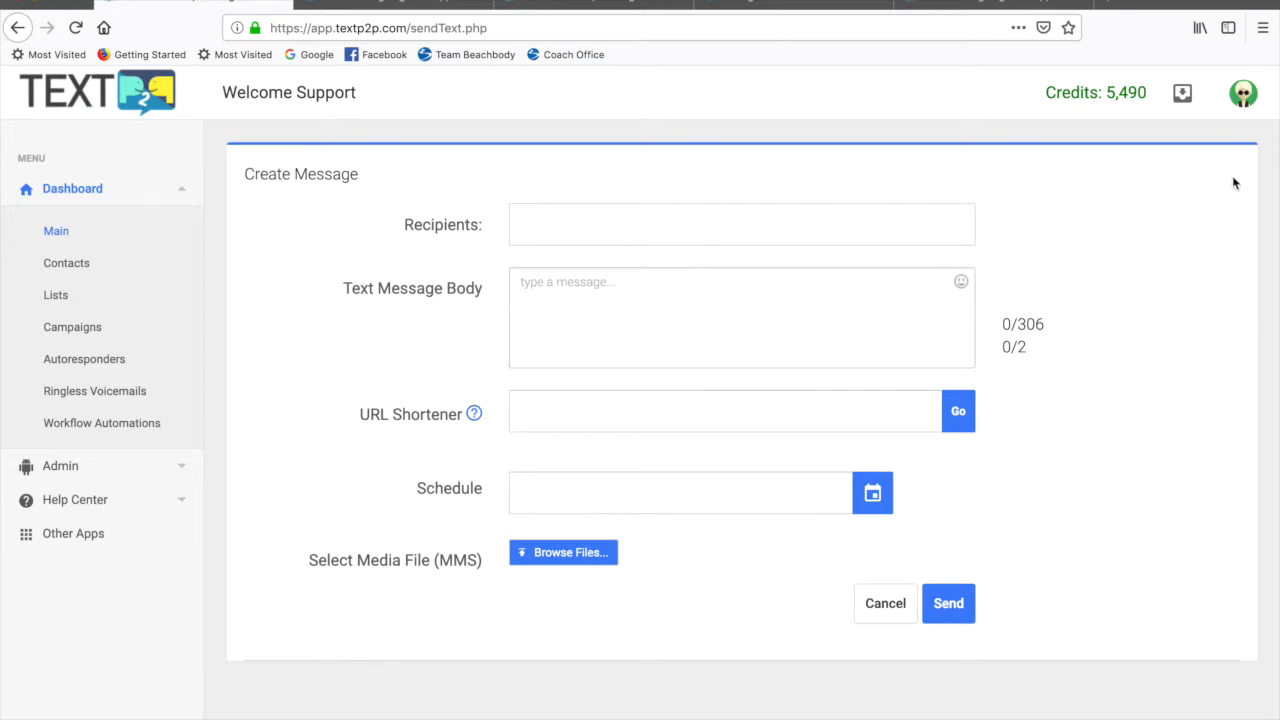
# Open the account information and review the profile, notification, timezone and password fields, highlighting the affiliate ID note
pyautogui.click(1244, 96)
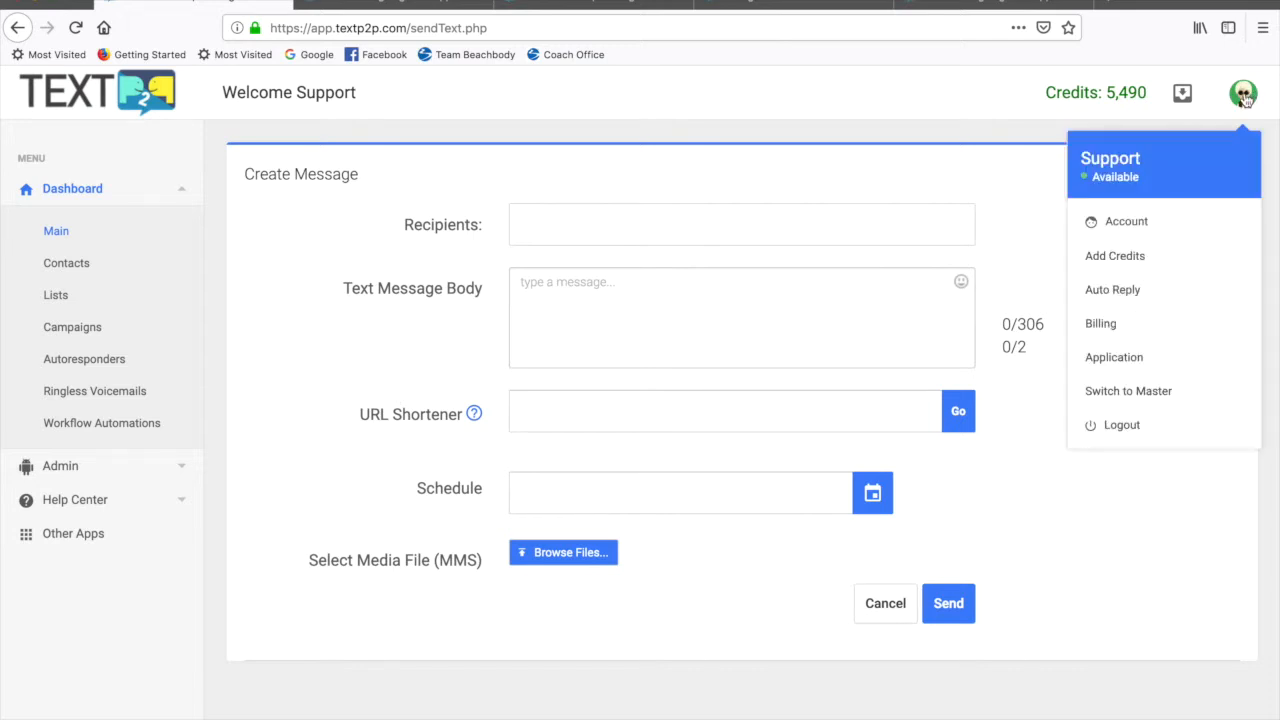
pyautogui.click(1136, 223)
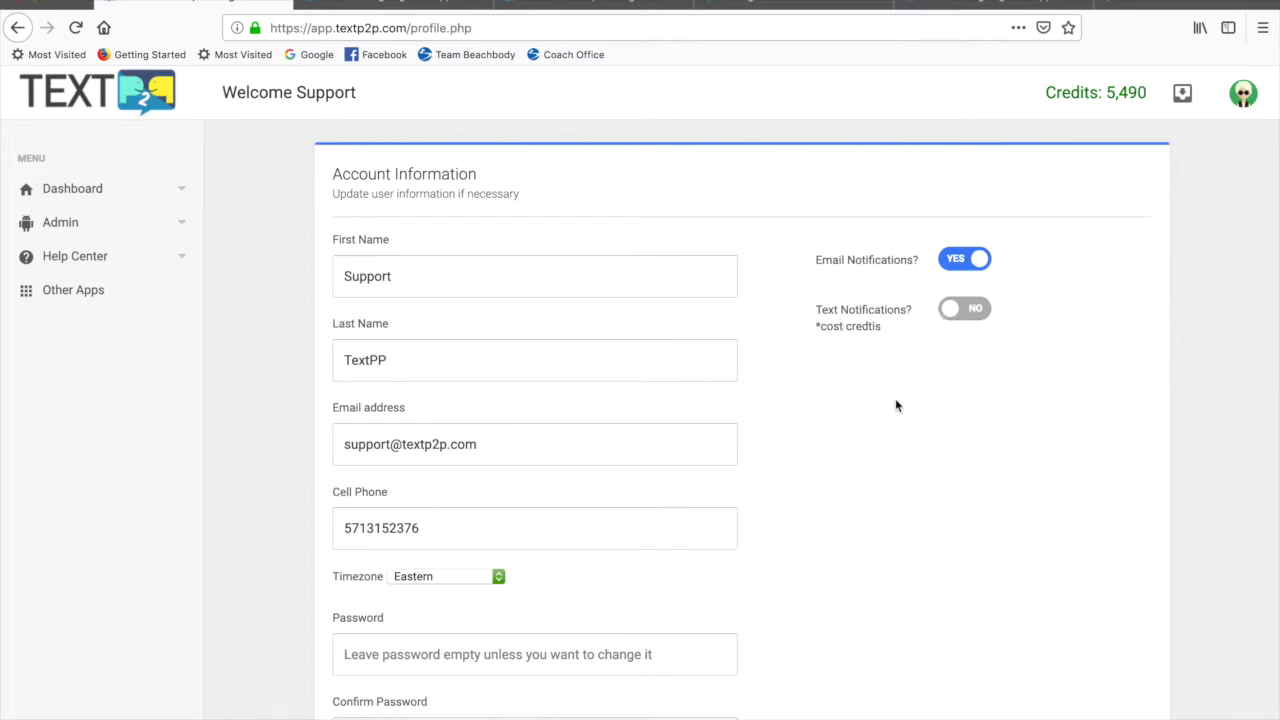
pyautogui.scroll(-2, 785, 415)
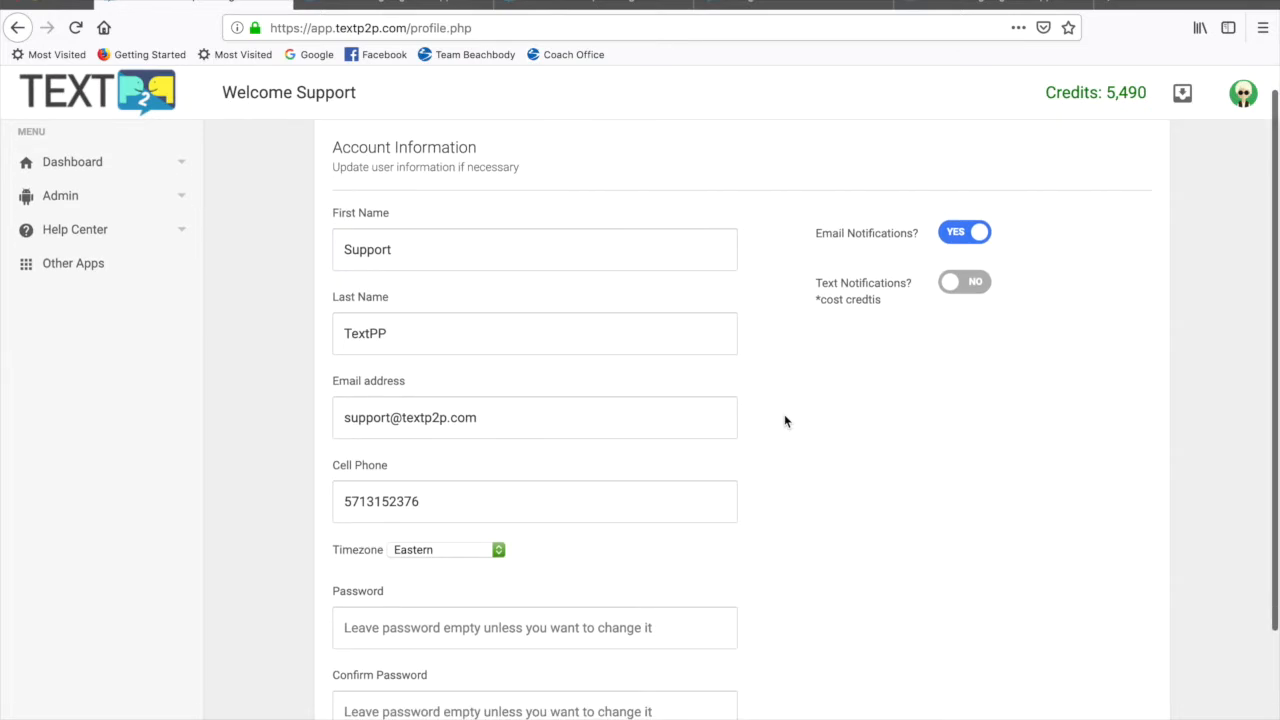
pyautogui.scroll(-1, 785, 421)
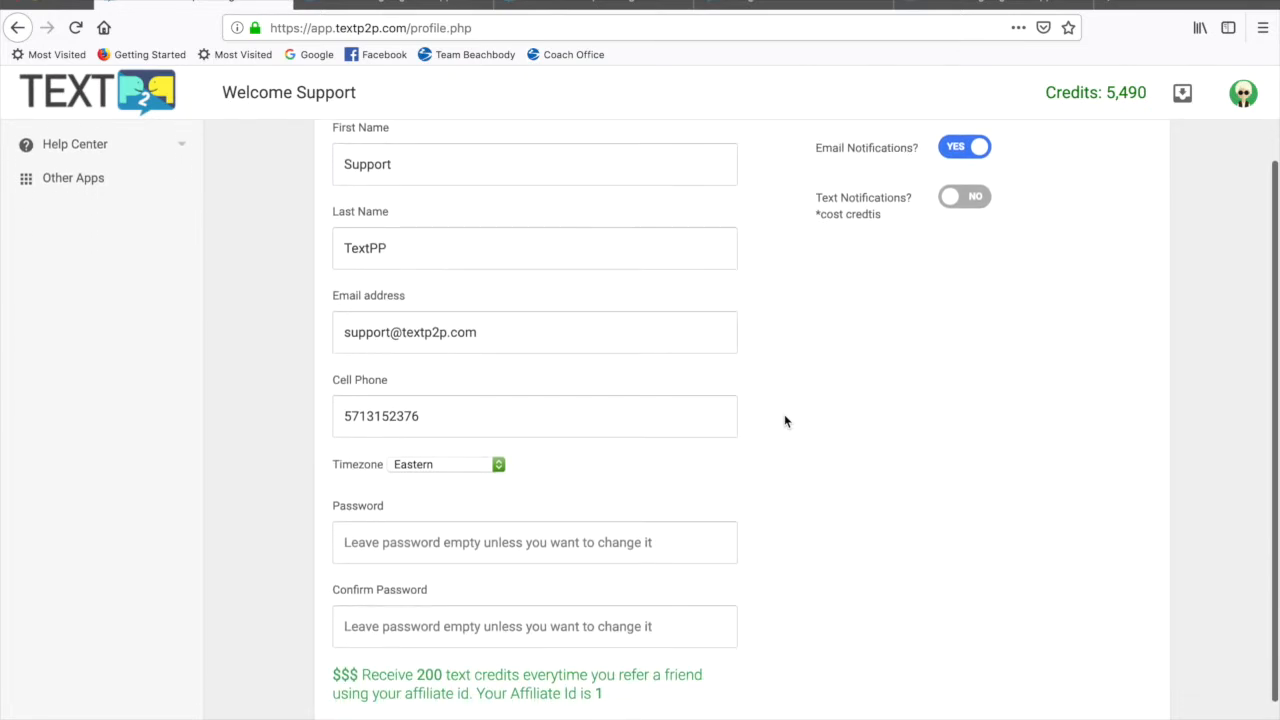
pyautogui.scroll(-2, 784, 414)
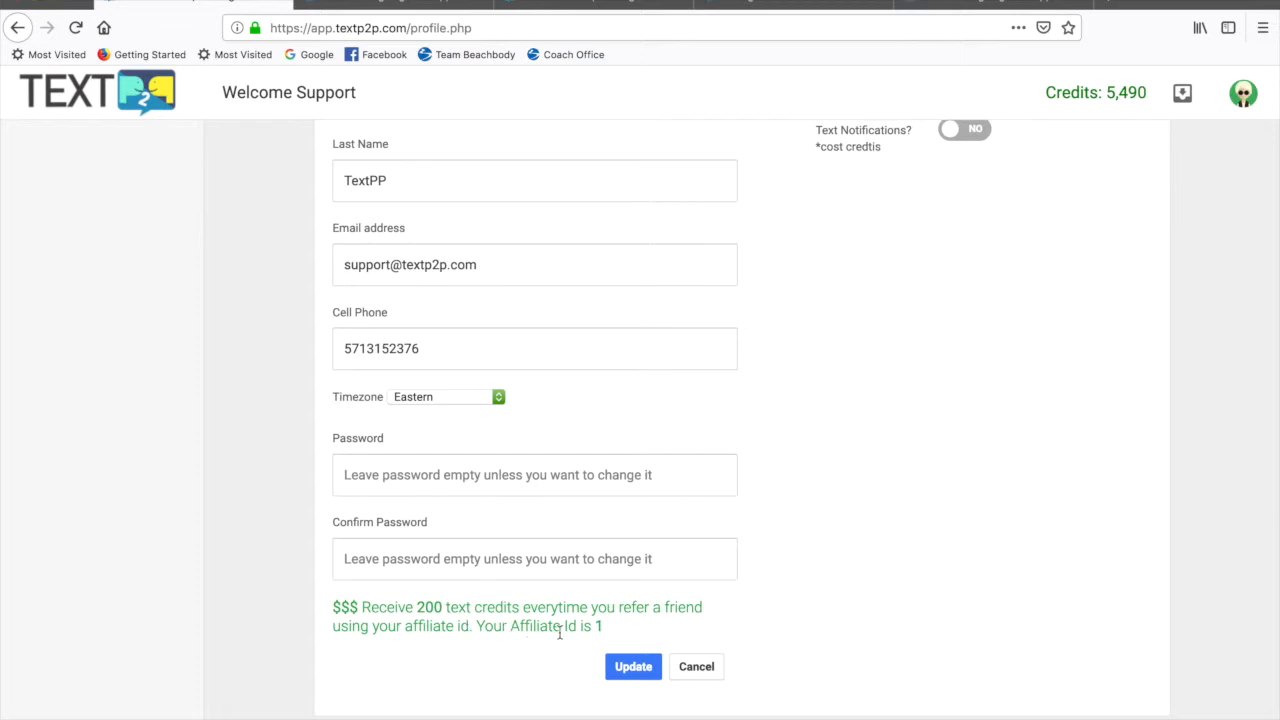
pyautogui.moveTo(536, 626); pyautogui.dragTo(651, 626)
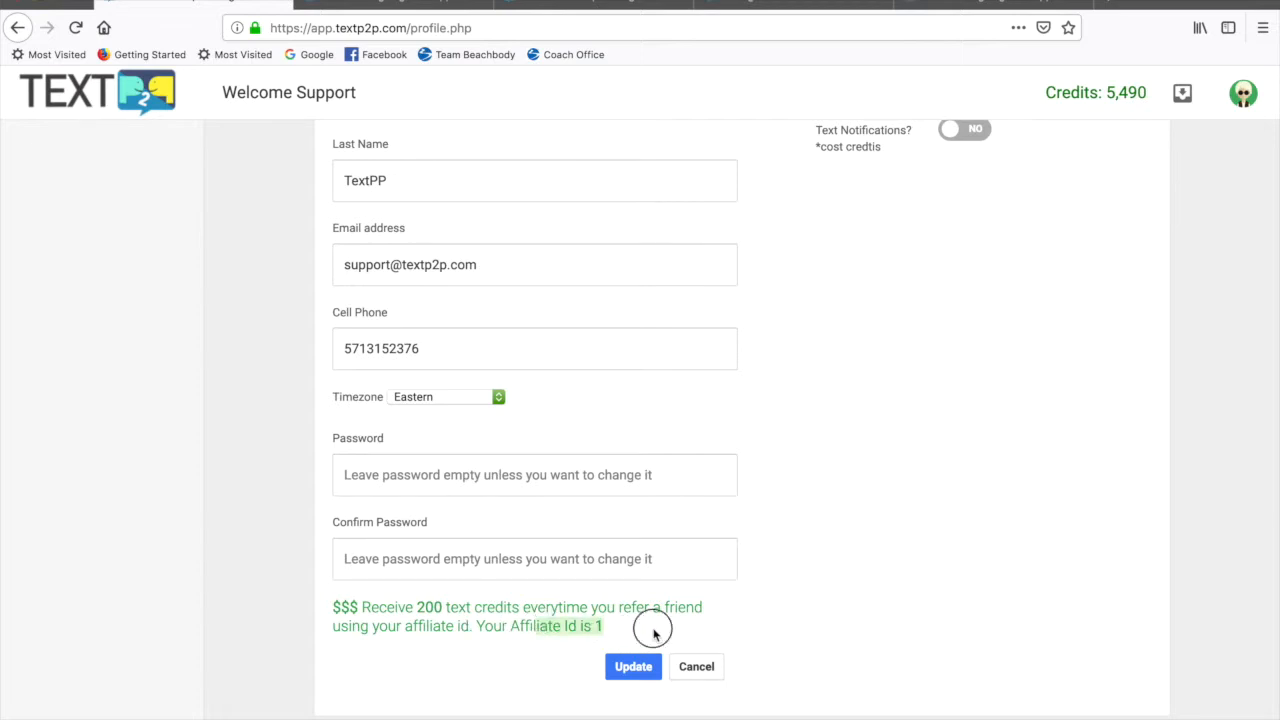
pyautogui.click(651, 630)
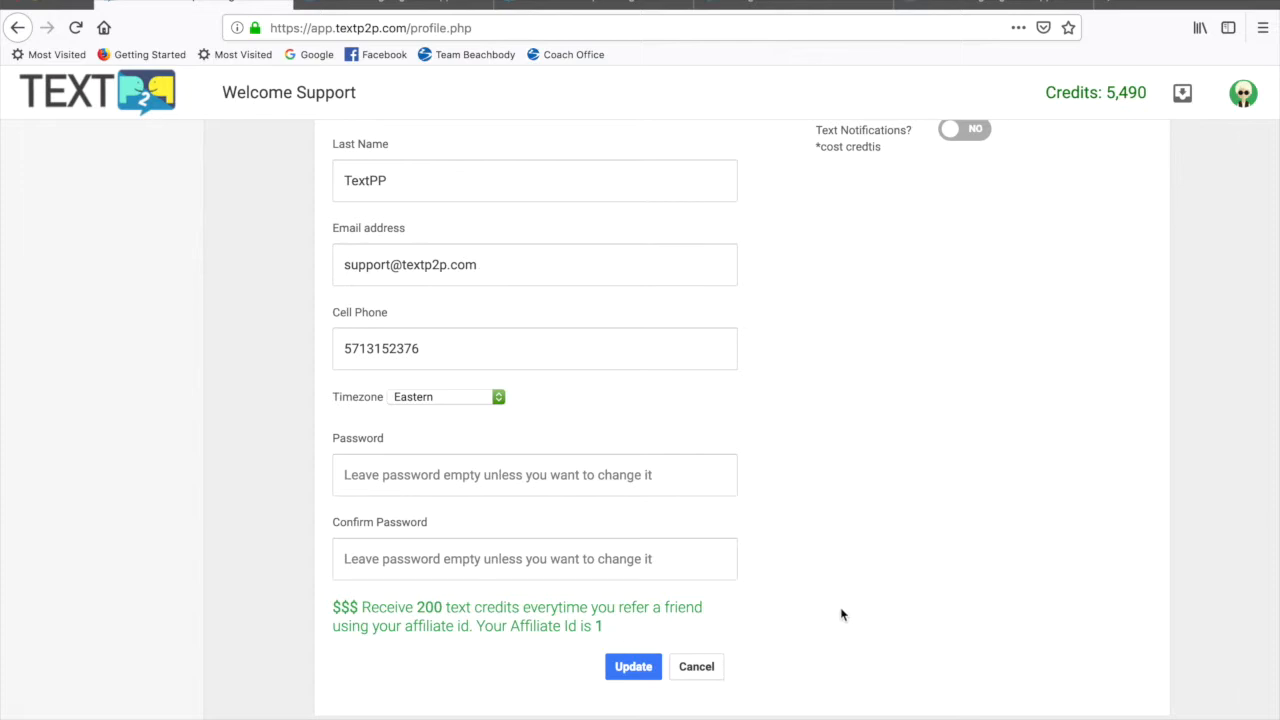
pyautogui.scroll(3, 841, 614)
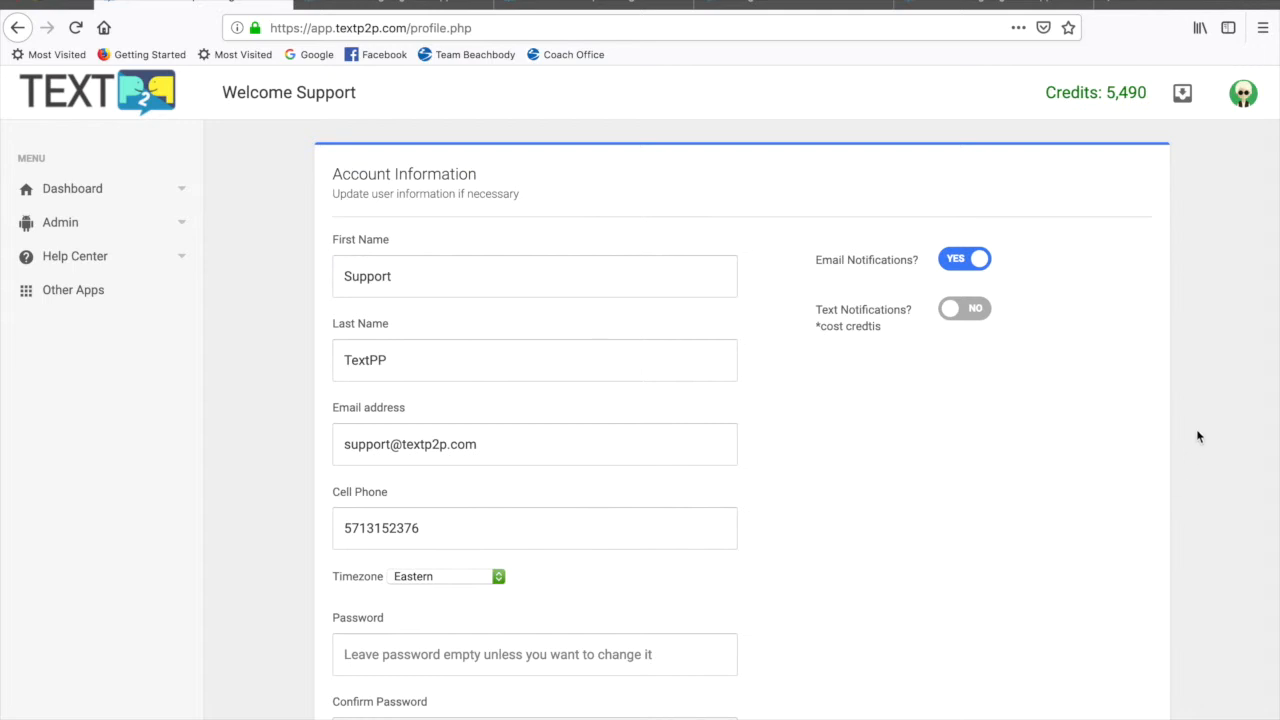
# Open the credit purchase page and look through the additional credit packages up to 25,000 credits without selecting one
pyautogui.click(1248, 102)
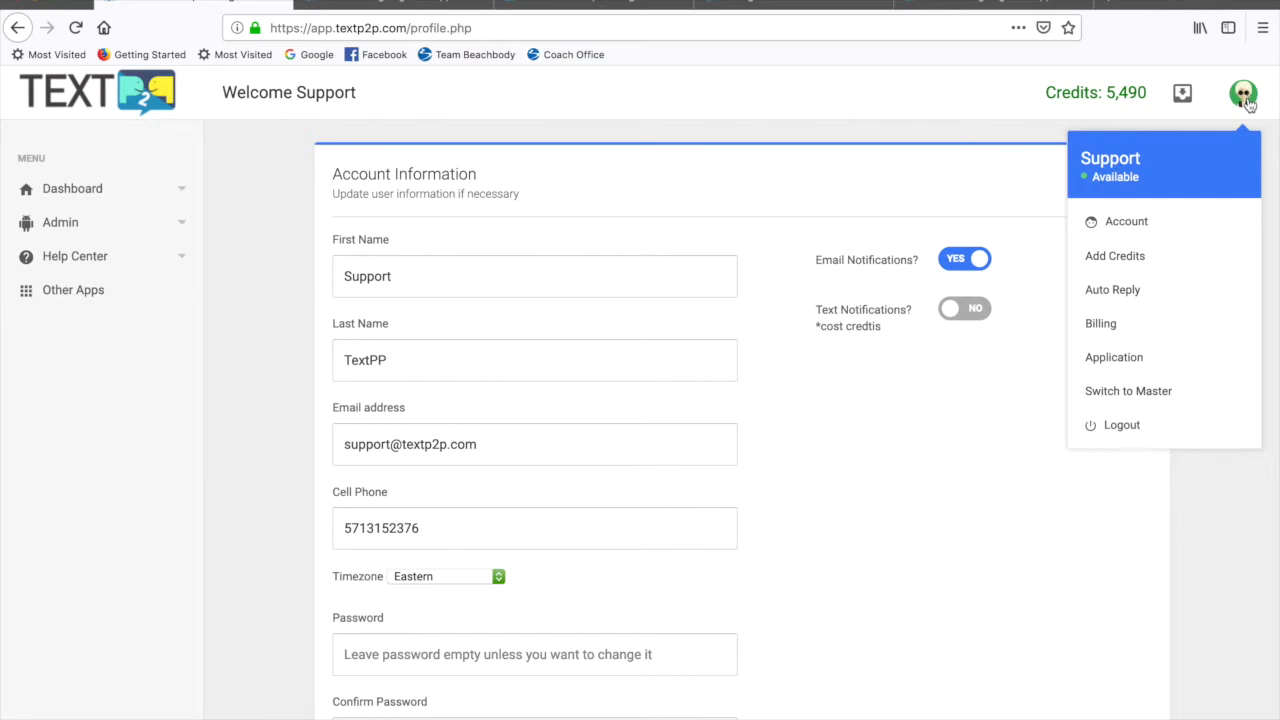
pyautogui.click(1144, 256)
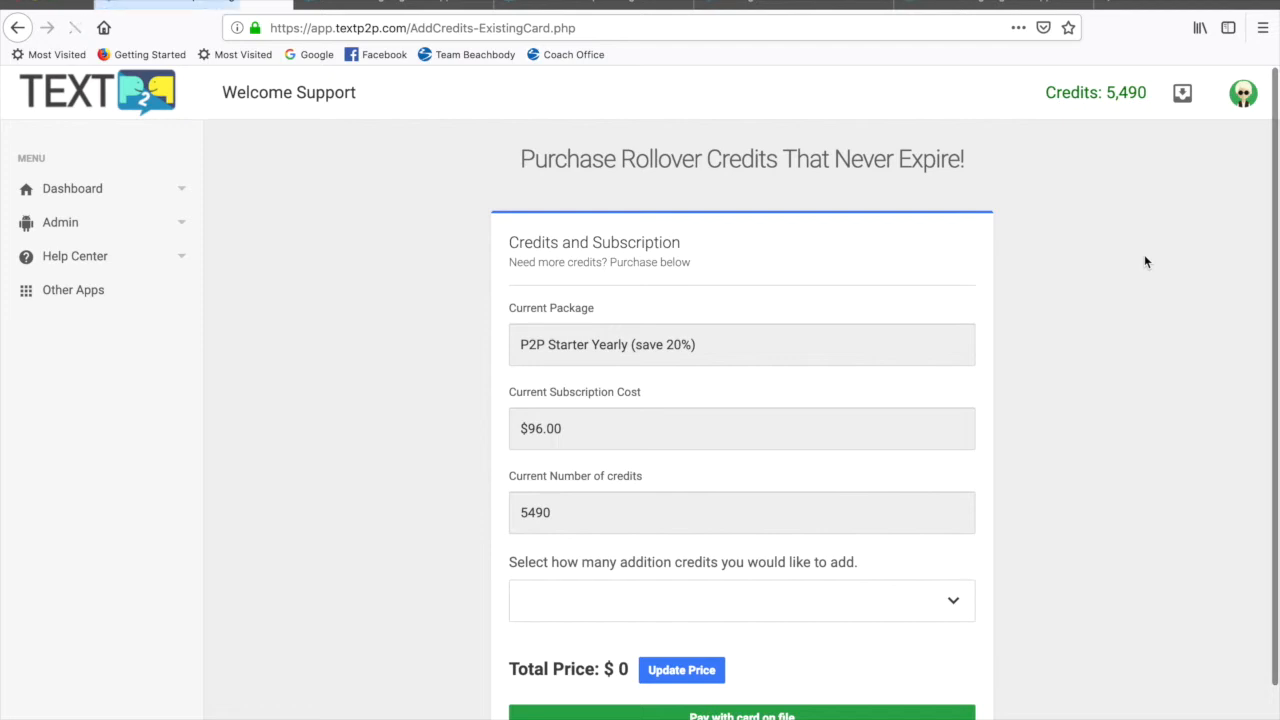
pyautogui.scroll(-1, 1104, 398)
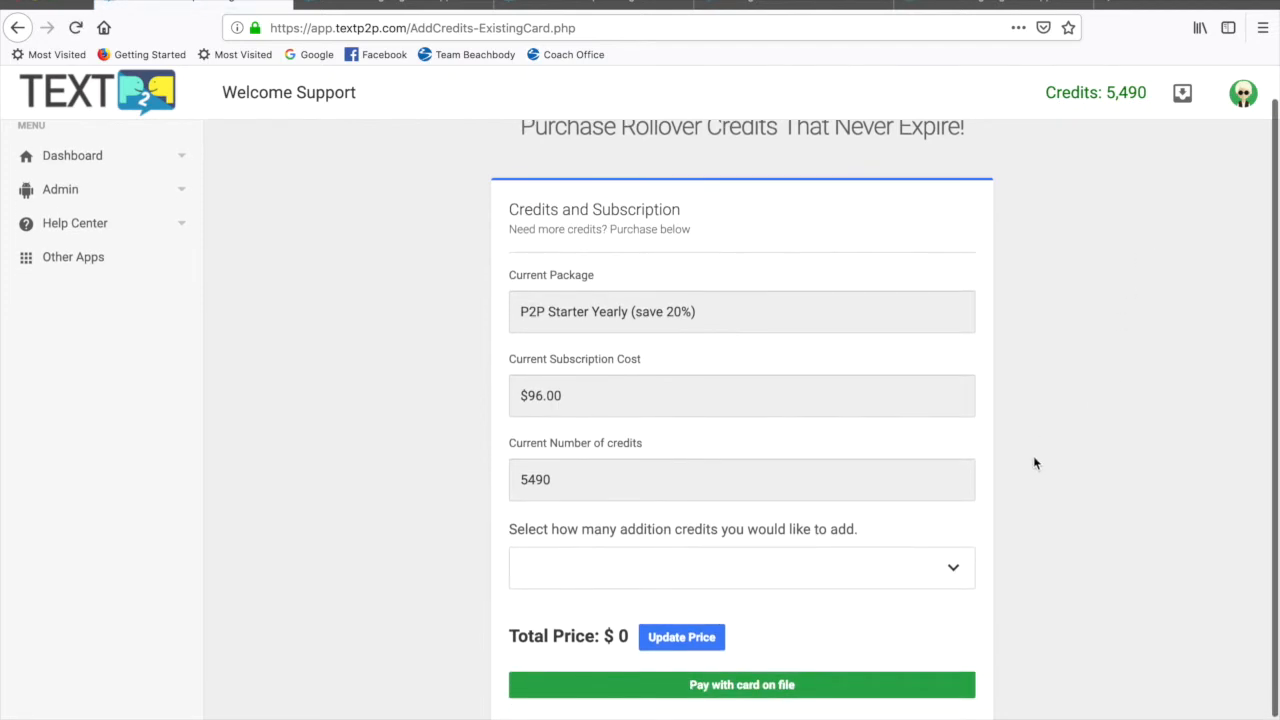
pyautogui.click(950, 572)
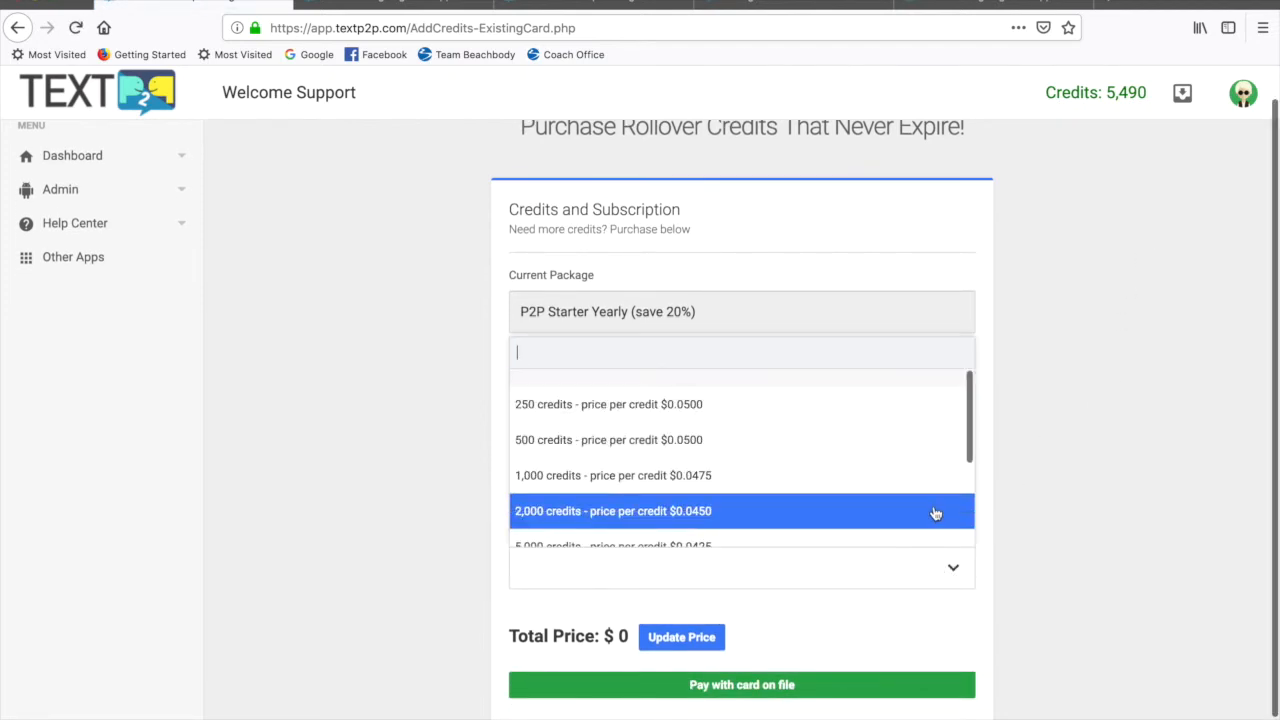
pyautogui.scroll(-3, 934, 514)
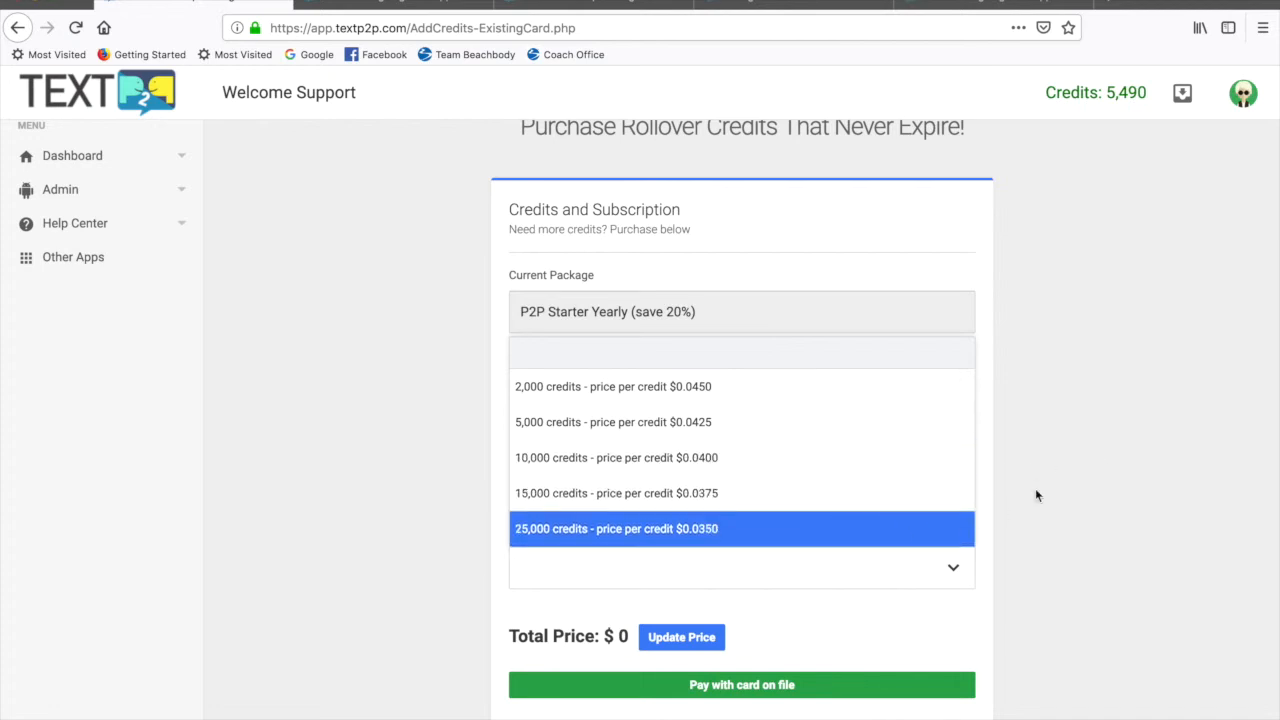
pyautogui.click(1100, 461)
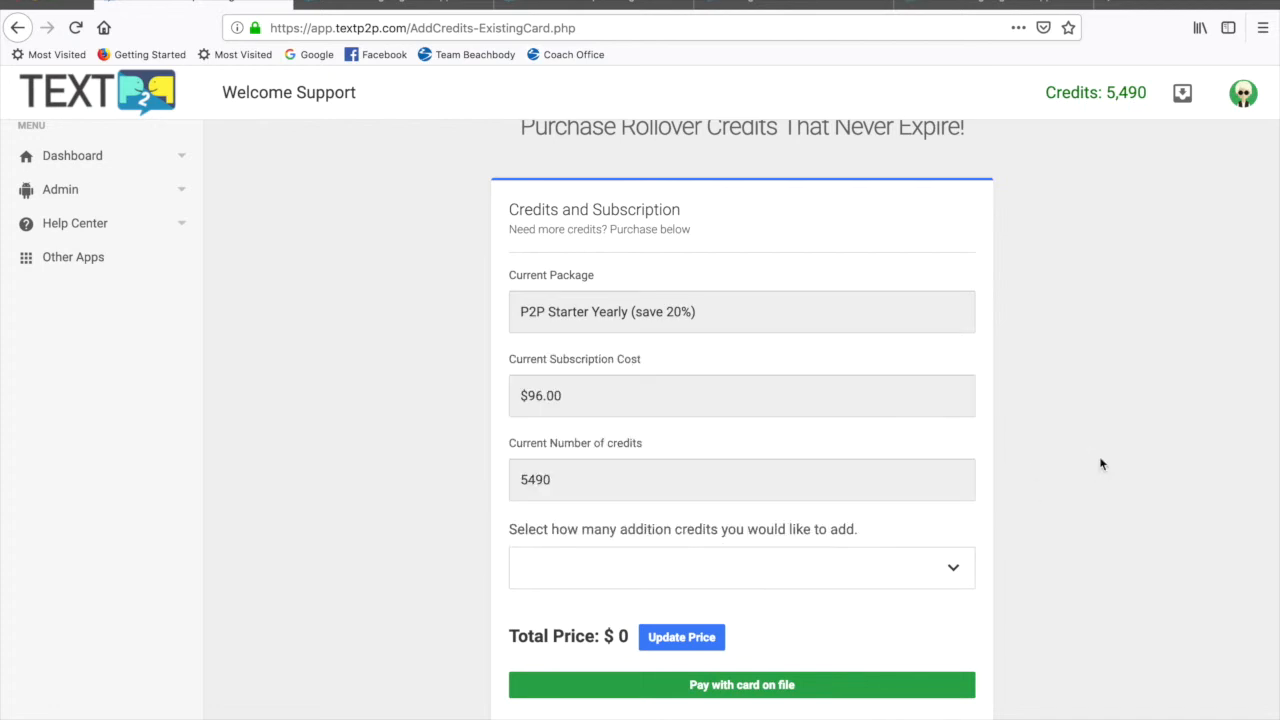
# Open the Auto Reply setup to view its enable switch, message body and media options
pyautogui.click(1243, 95)
pyautogui.click(1150, 287)
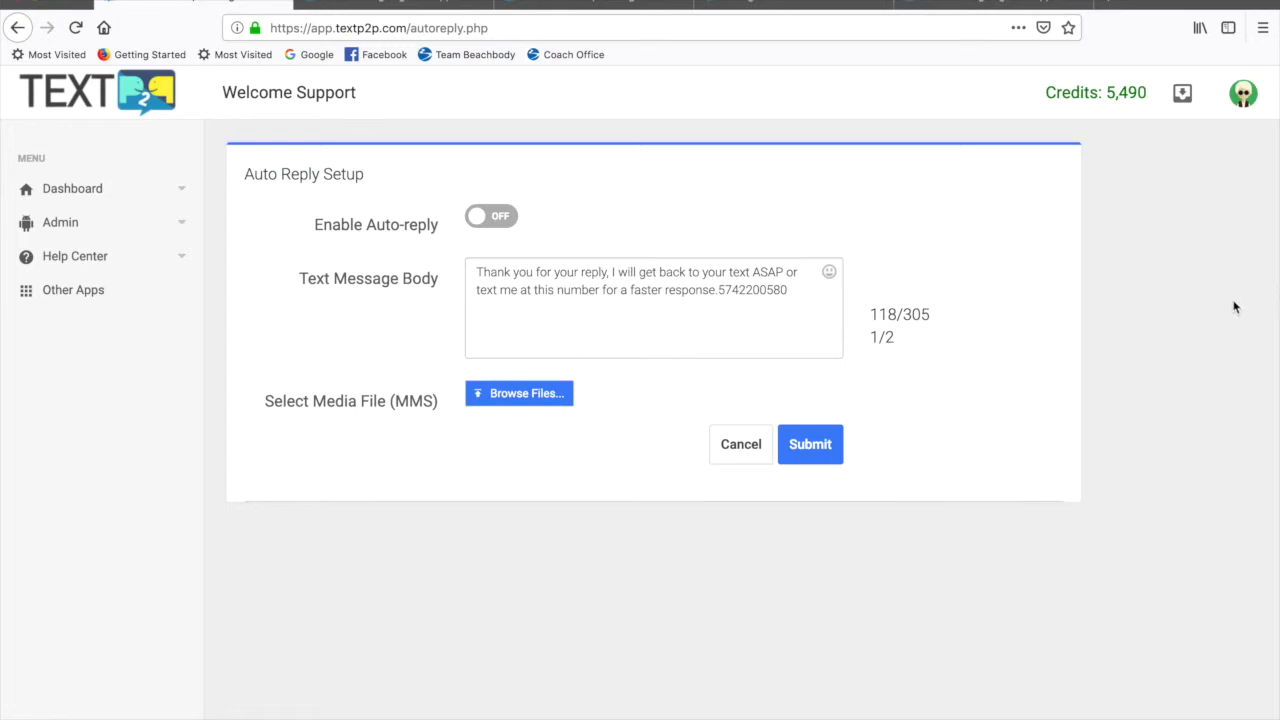
# Open the billing profile and review the subscription product, billing settings and credits billing history
pyautogui.click(1247, 103)
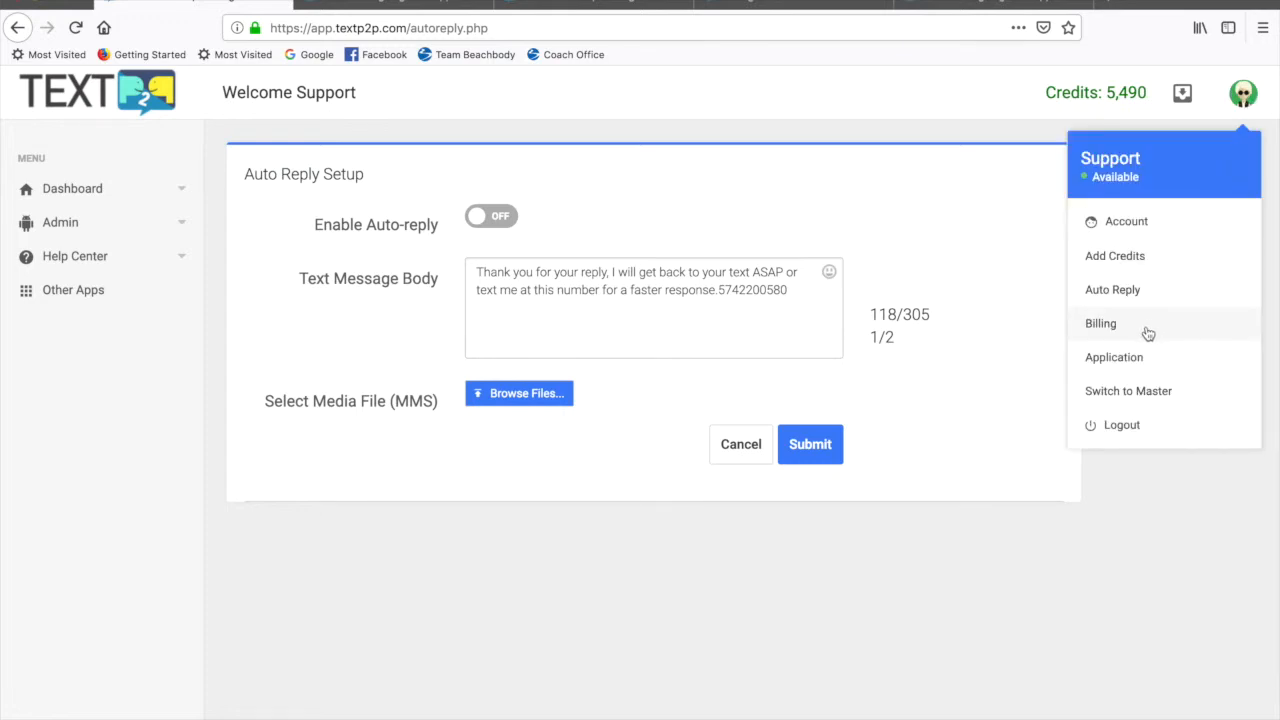
pyautogui.click(1101, 324)
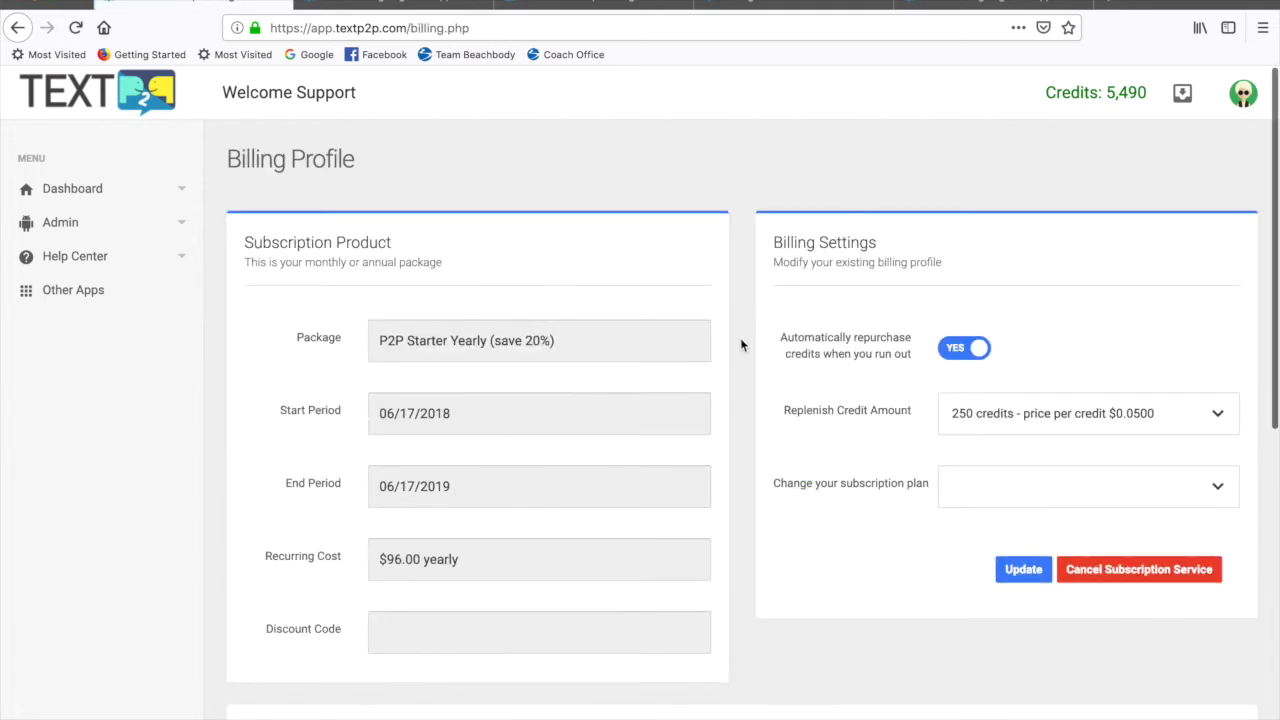
pyautogui.scroll(-3, 741, 345)
pyautogui.scroll(-3, 741, 345)
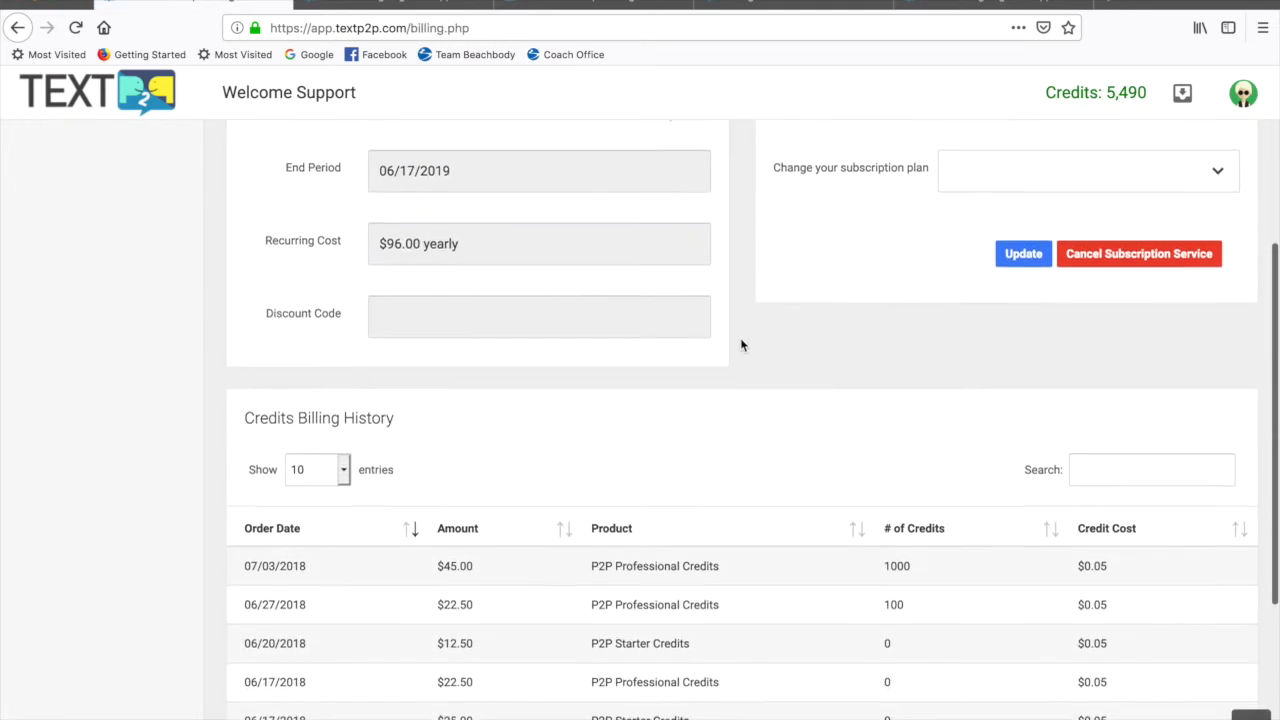
pyautogui.scroll(2, 741, 345)
pyautogui.scroll(4, 741, 345)
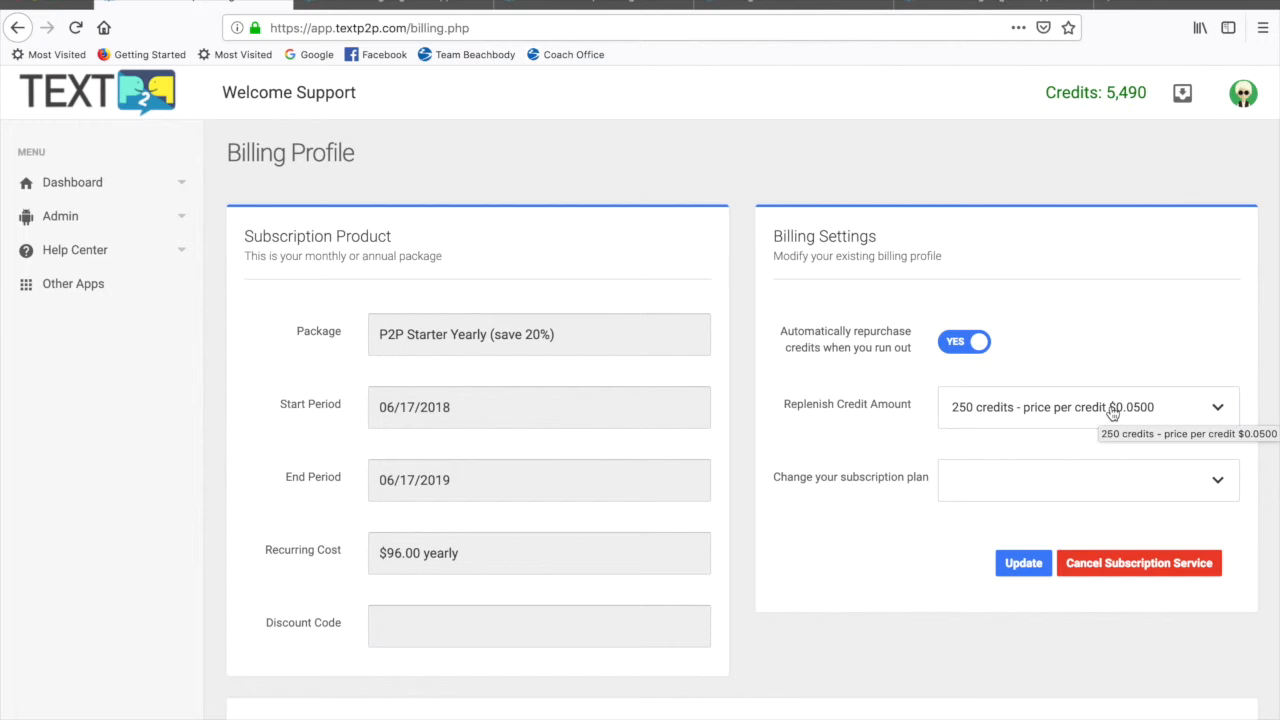
# Check the replenish credit amount options without changing the selection, and look over the remaining billing settings
pyautogui.click(1215, 406)
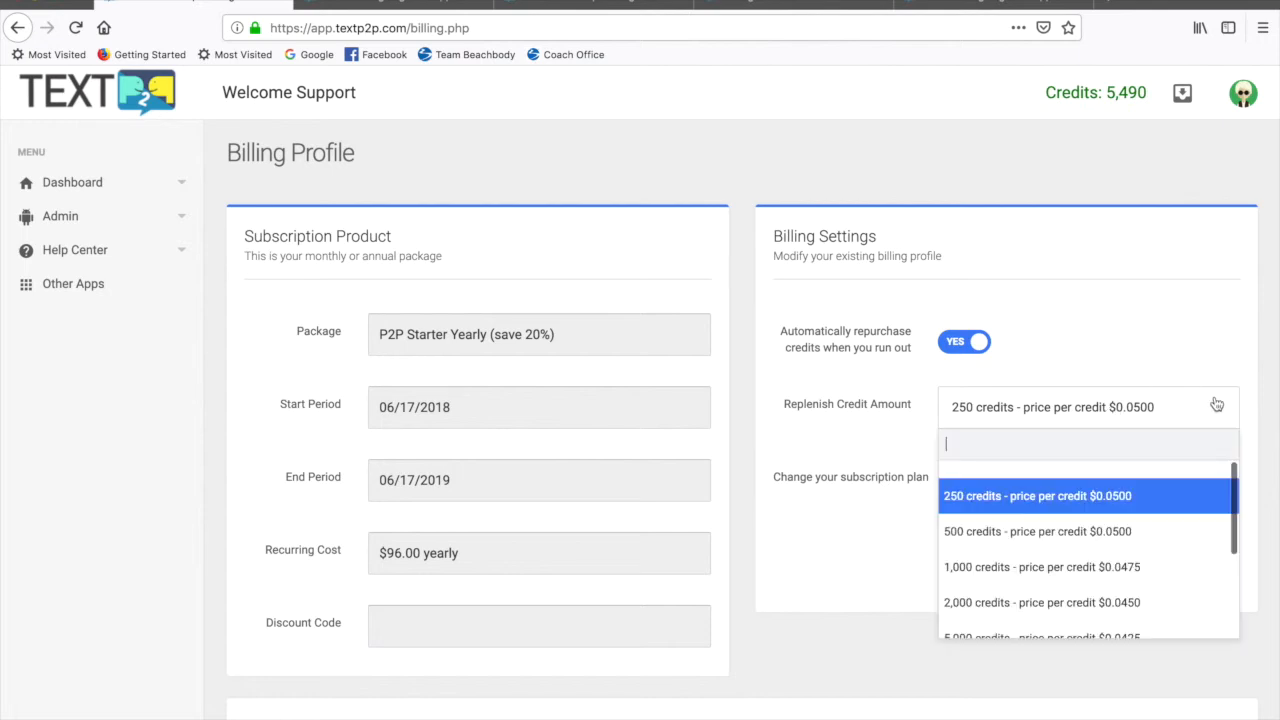
pyautogui.click(1132, 313)
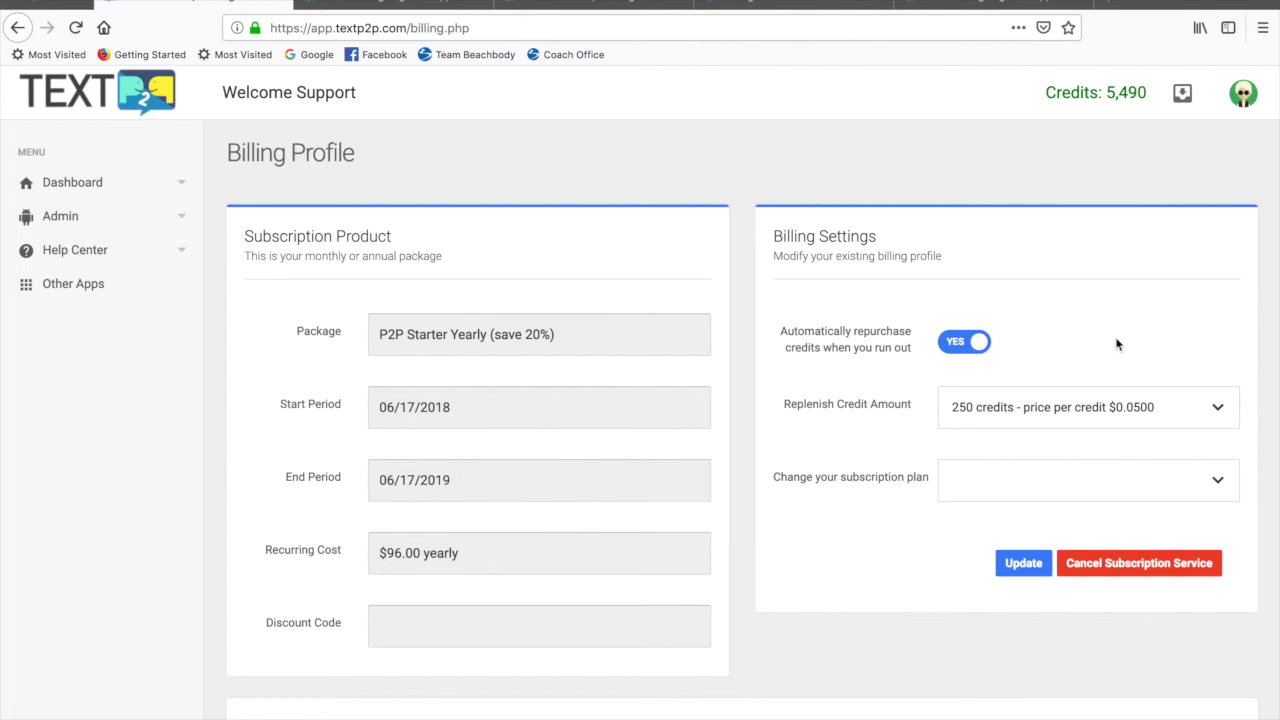
pyautogui.scroll(-1, 1170, 317)
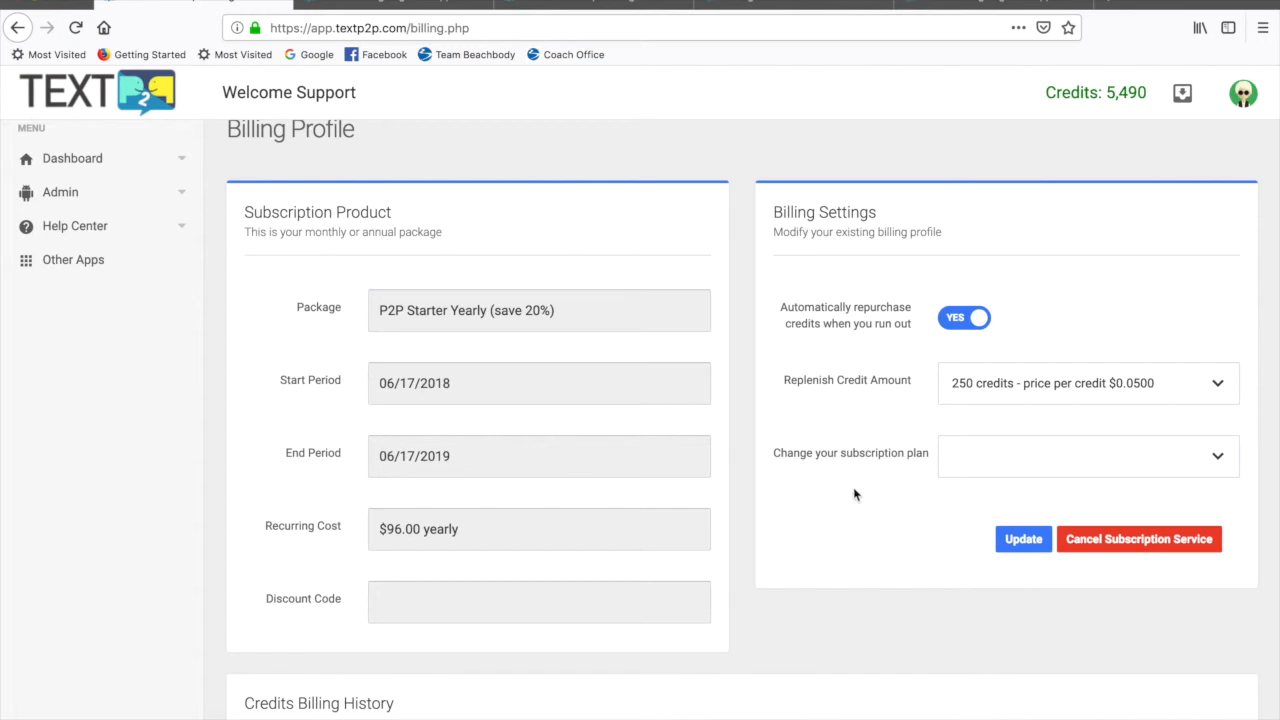
pyautogui.scroll(-2, 855, 495)
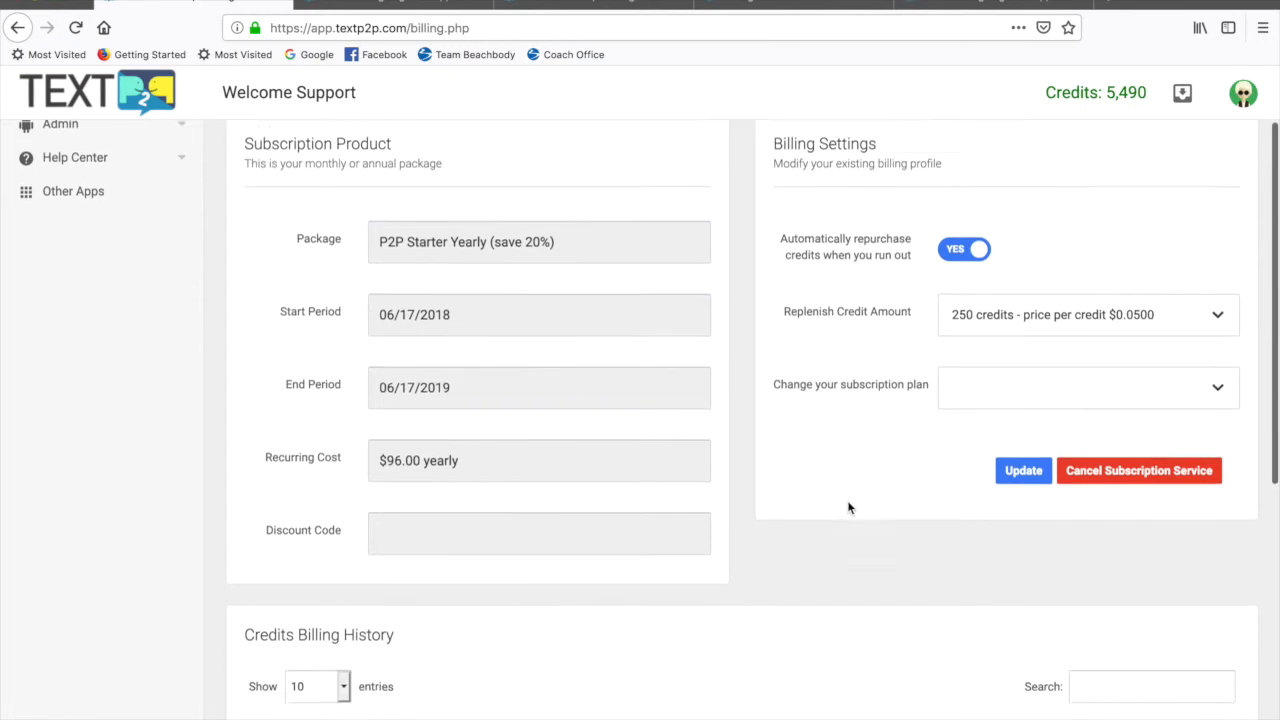
# Check the account menu options without choosing one, and return to the main dashboard
pyautogui.scroll(3, 848, 508)
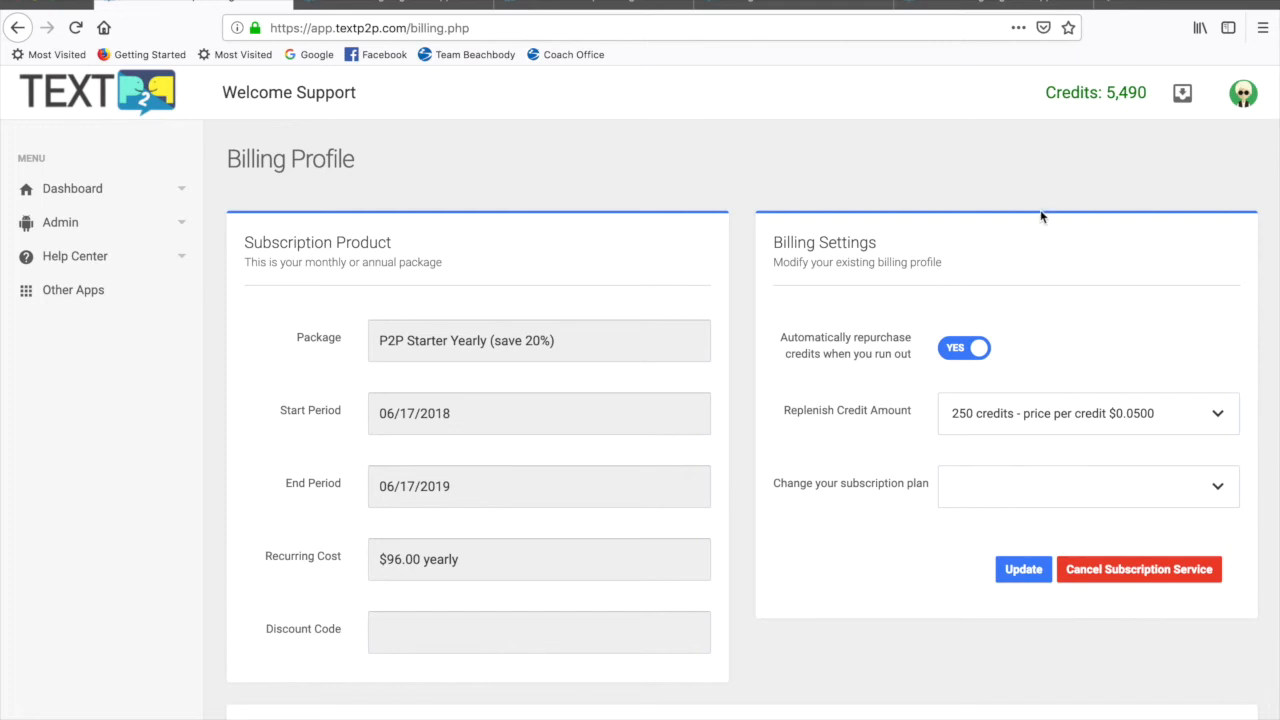
pyautogui.click(1242, 104)
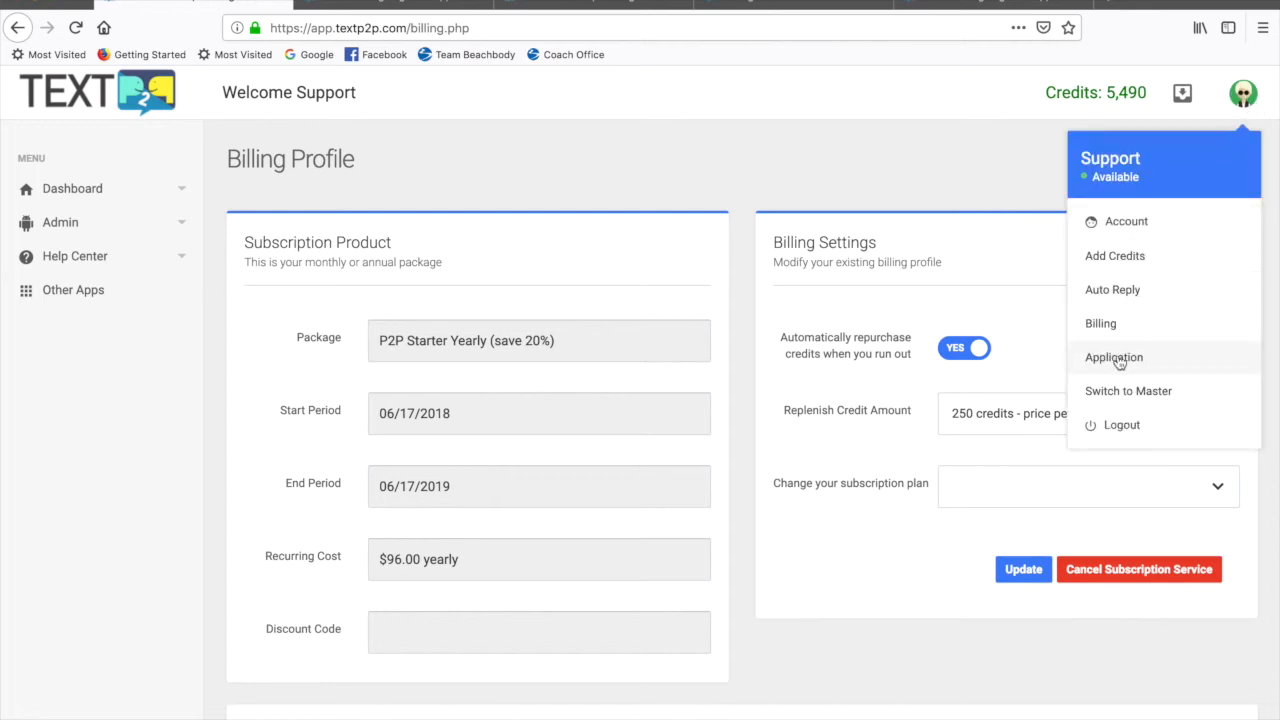
pyautogui.click(887, 161)
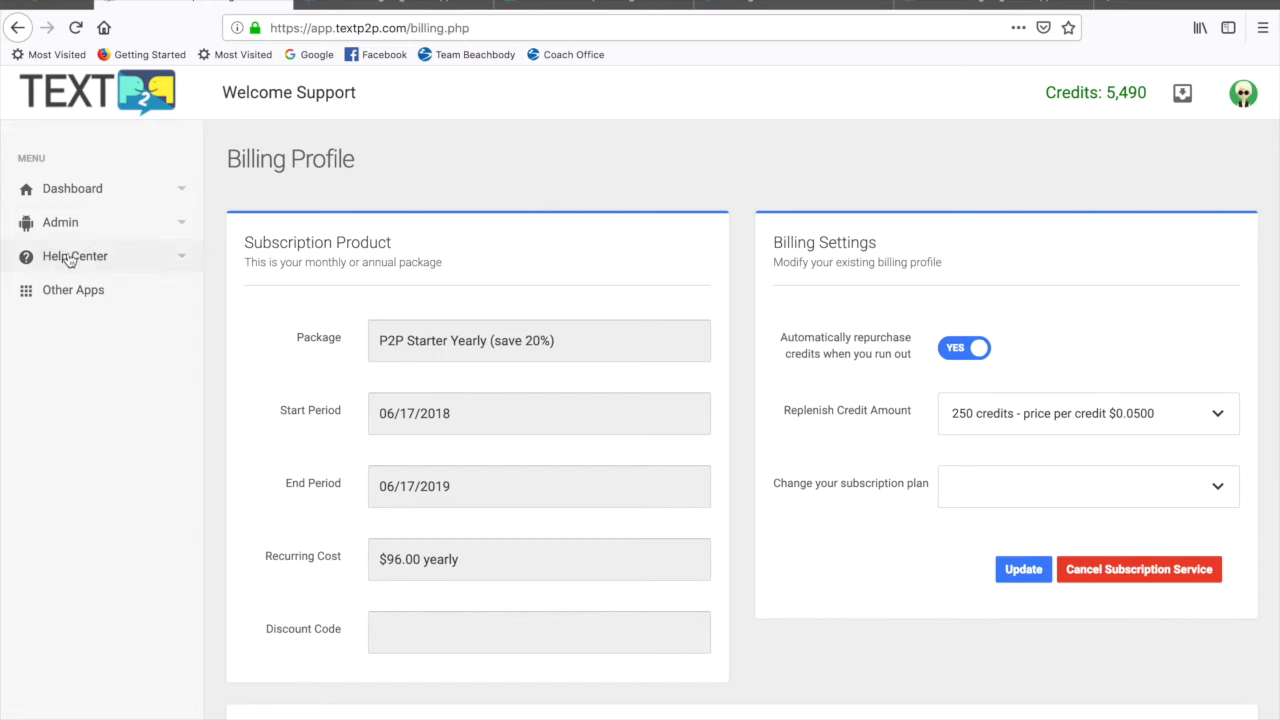
pyautogui.click(100, 192)
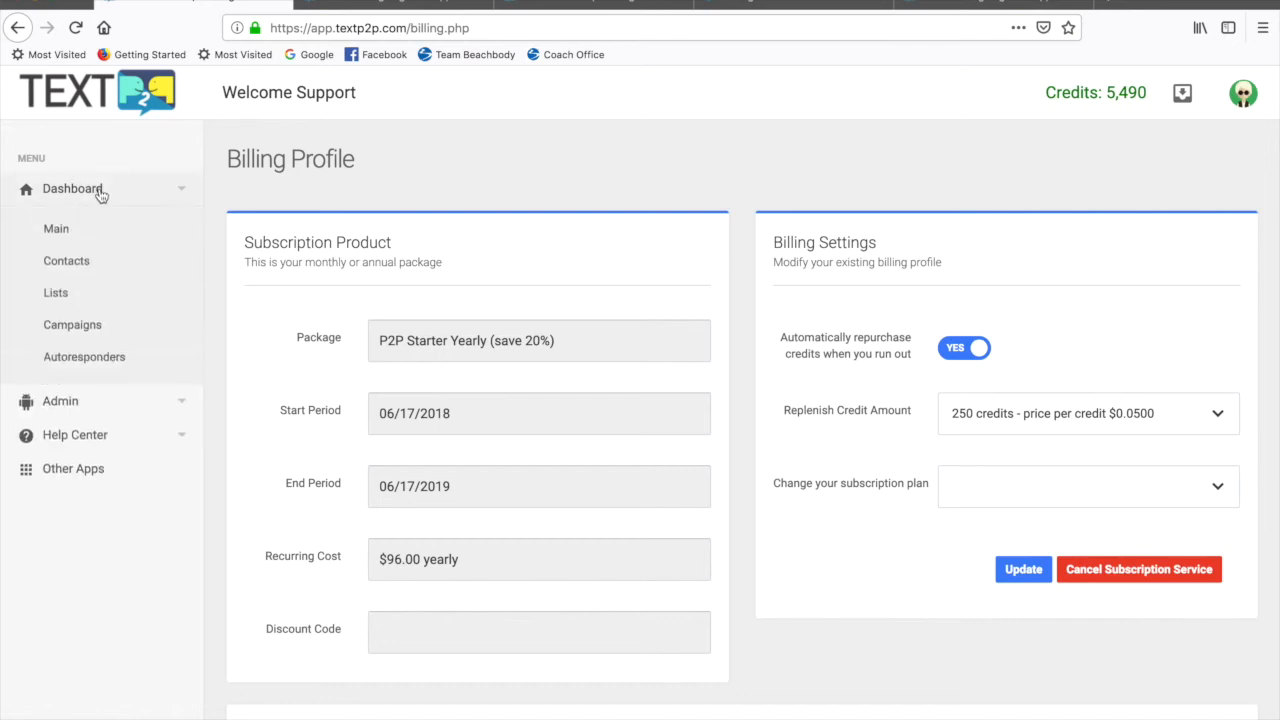
pyautogui.click(62, 225)
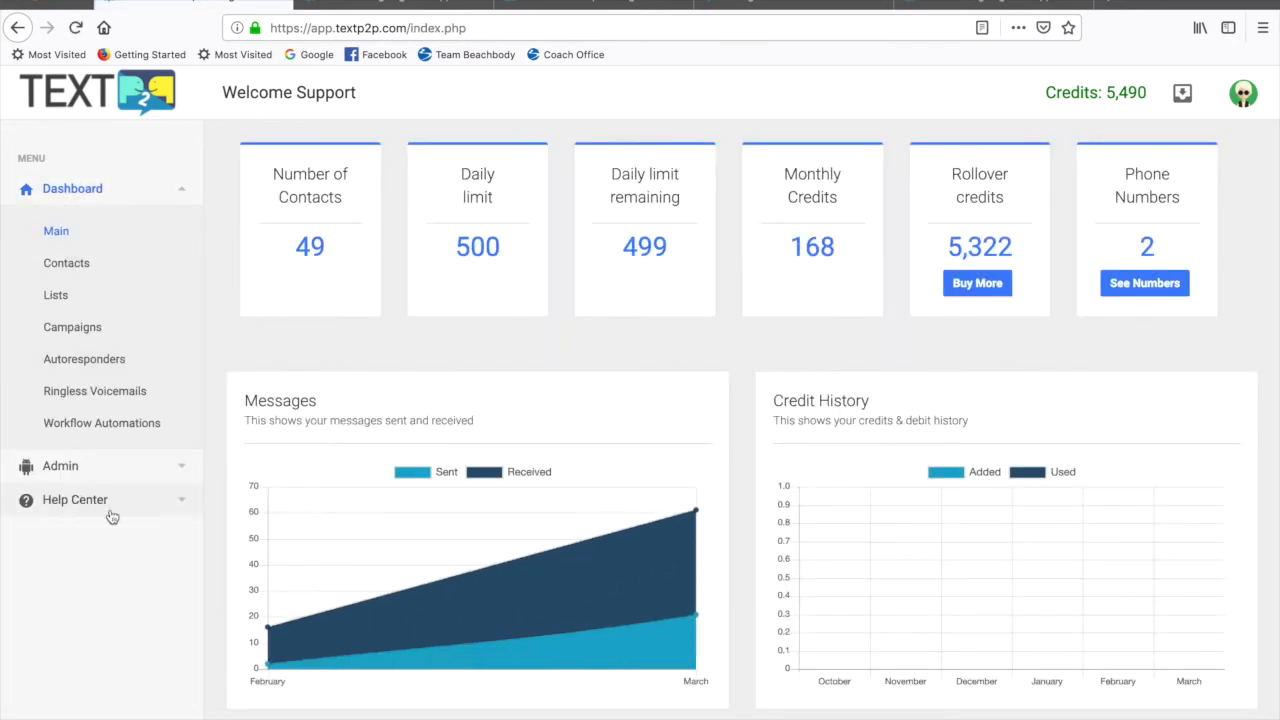
# Open the Help Center's Knowledge Base and go to its How To section
pyautogui.click(182, 507)
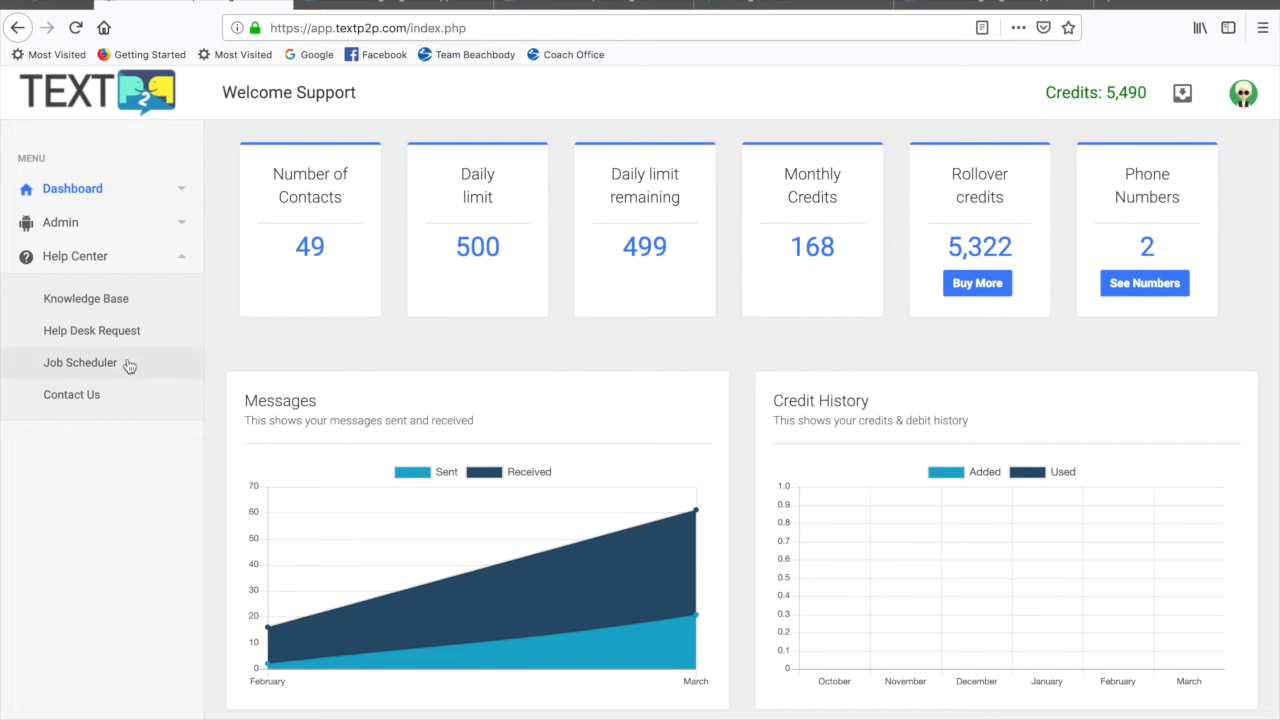
pyautogui.click(92, 303)
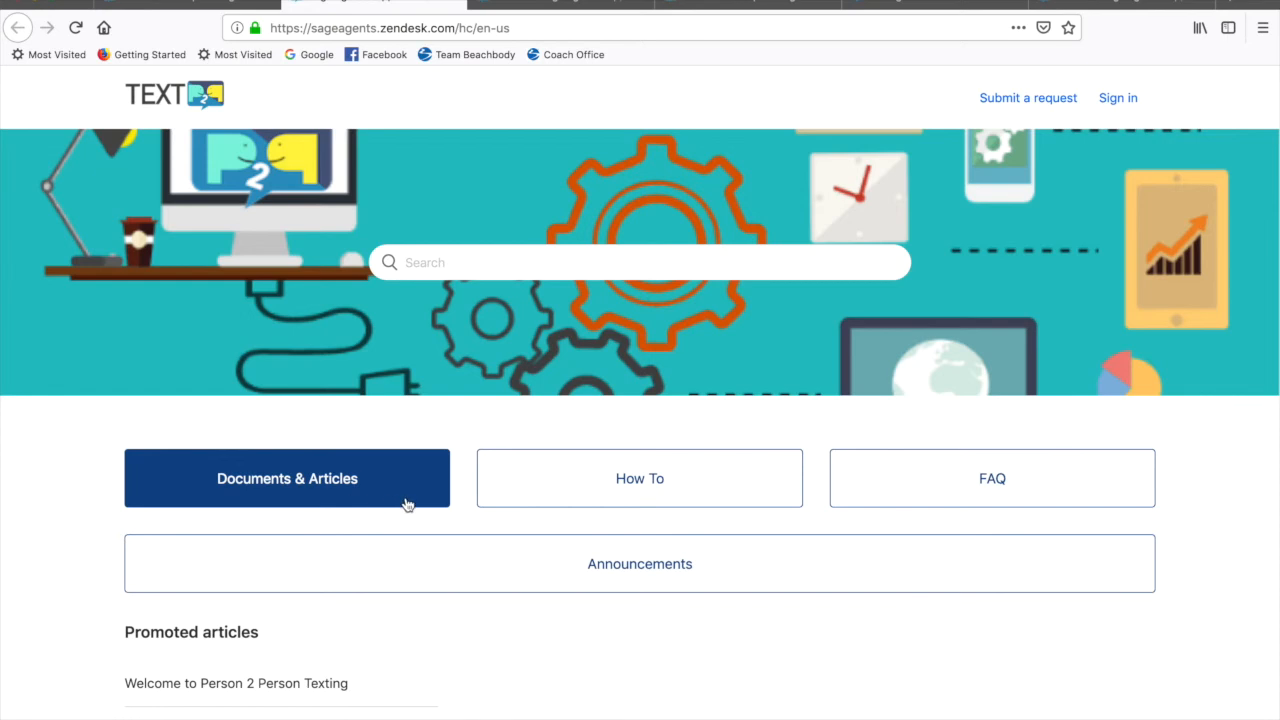
pyautogui.click(664, 496)
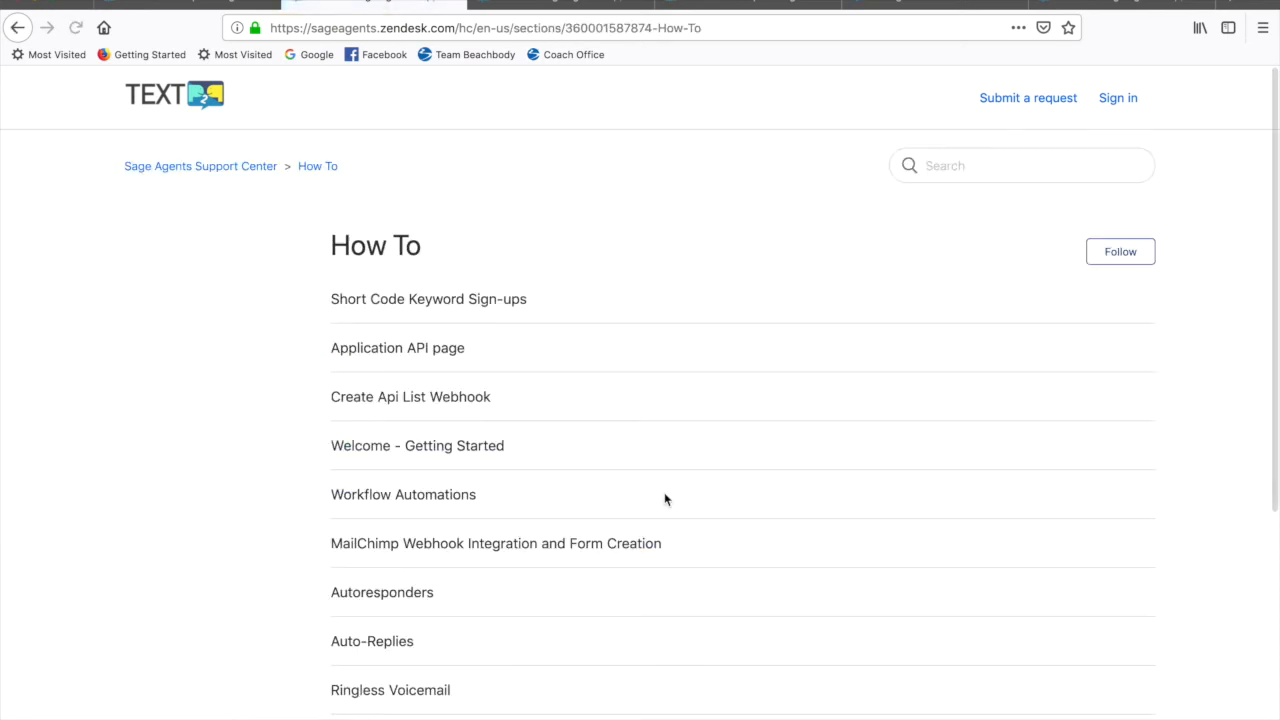
# Look through the How To article list as far as Bulk Scheduler Explained, and return to the TextP2P dashboard
pyautogui.scroll(-1, 728, 480)
pyautogui.scroll(-2, 728, 480)
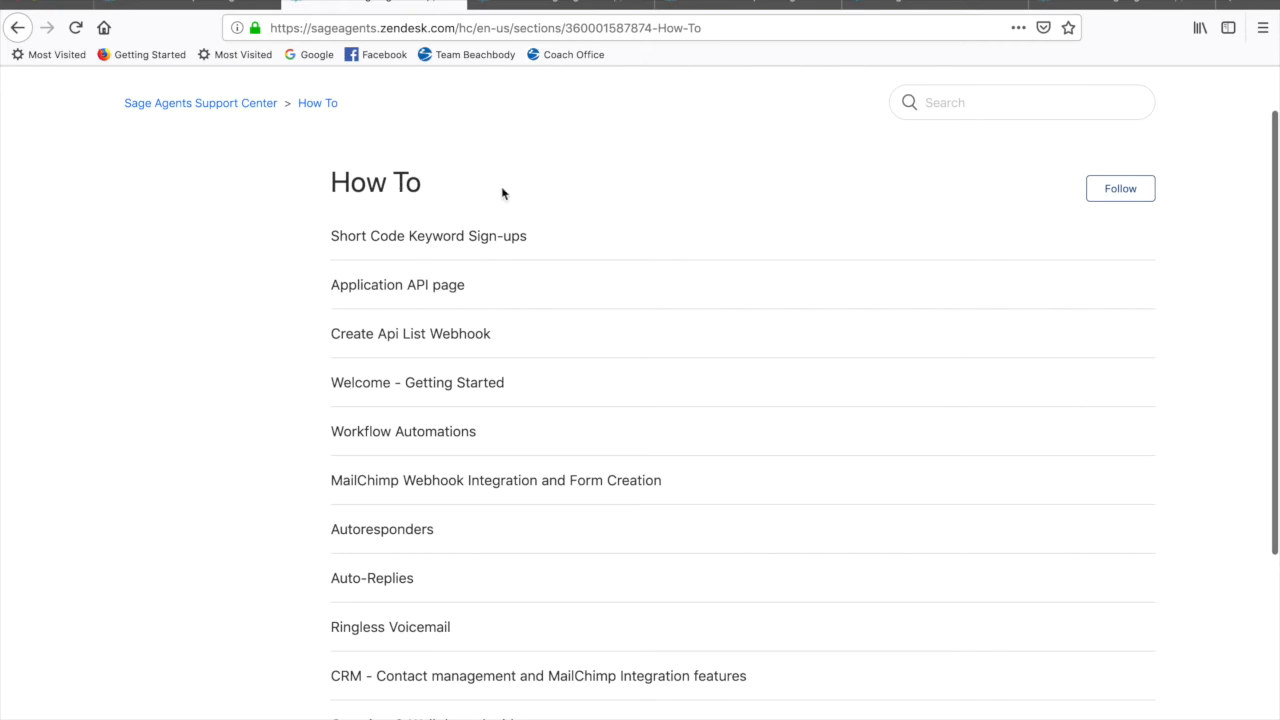
pyautogui.scroll(-2, 650, 420)
pyautogui.scroll(-3, 650, 420)
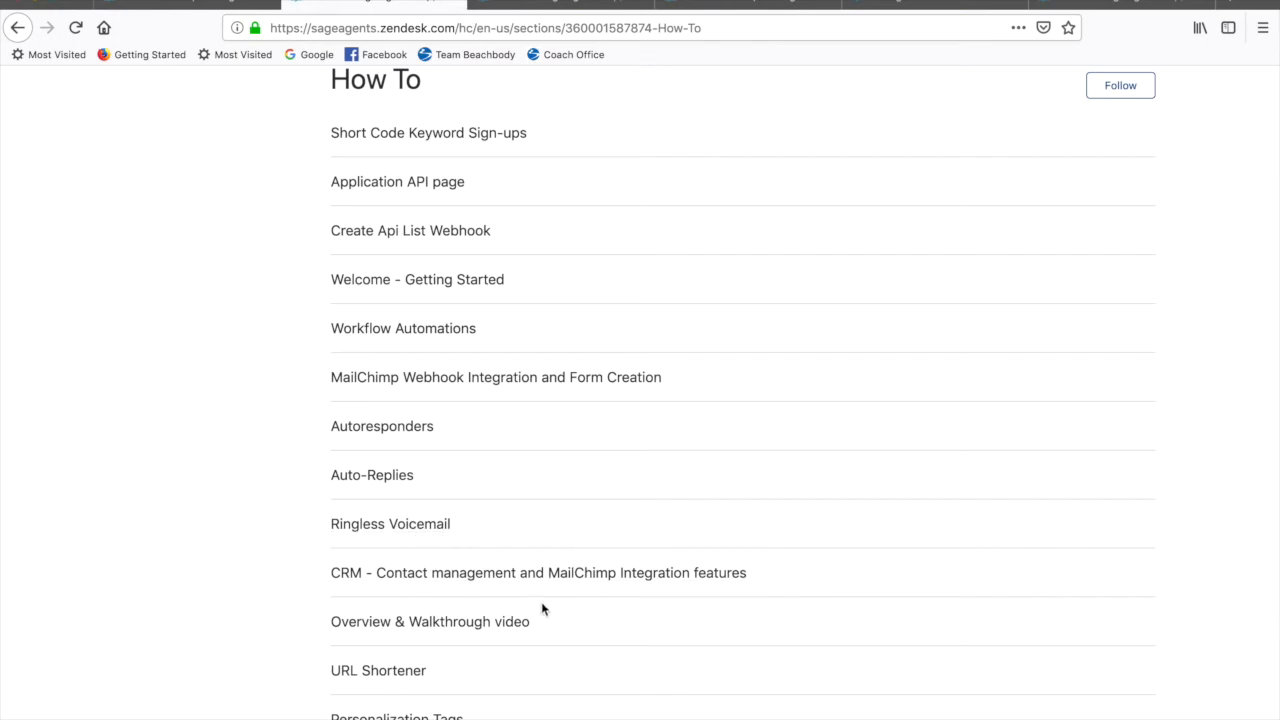
pyautogui.scroll(-1, 599, 661)
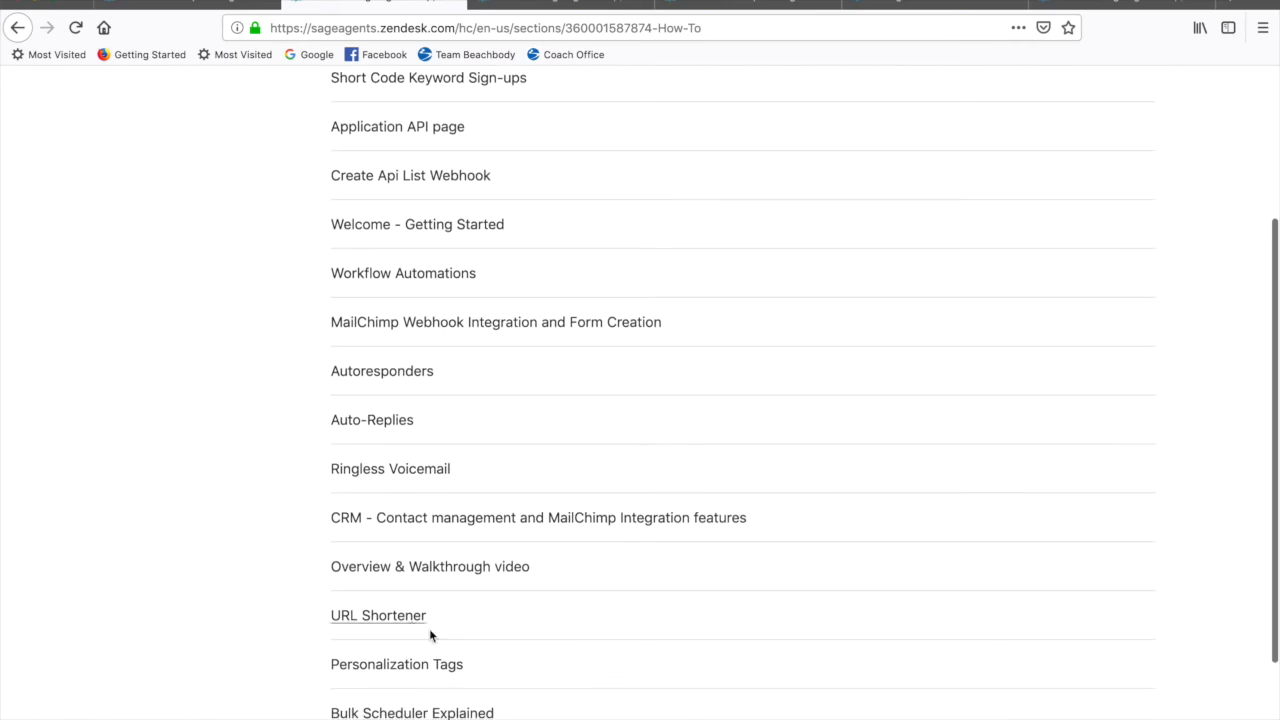
pyautogui.scroll(-2, 532, 706)
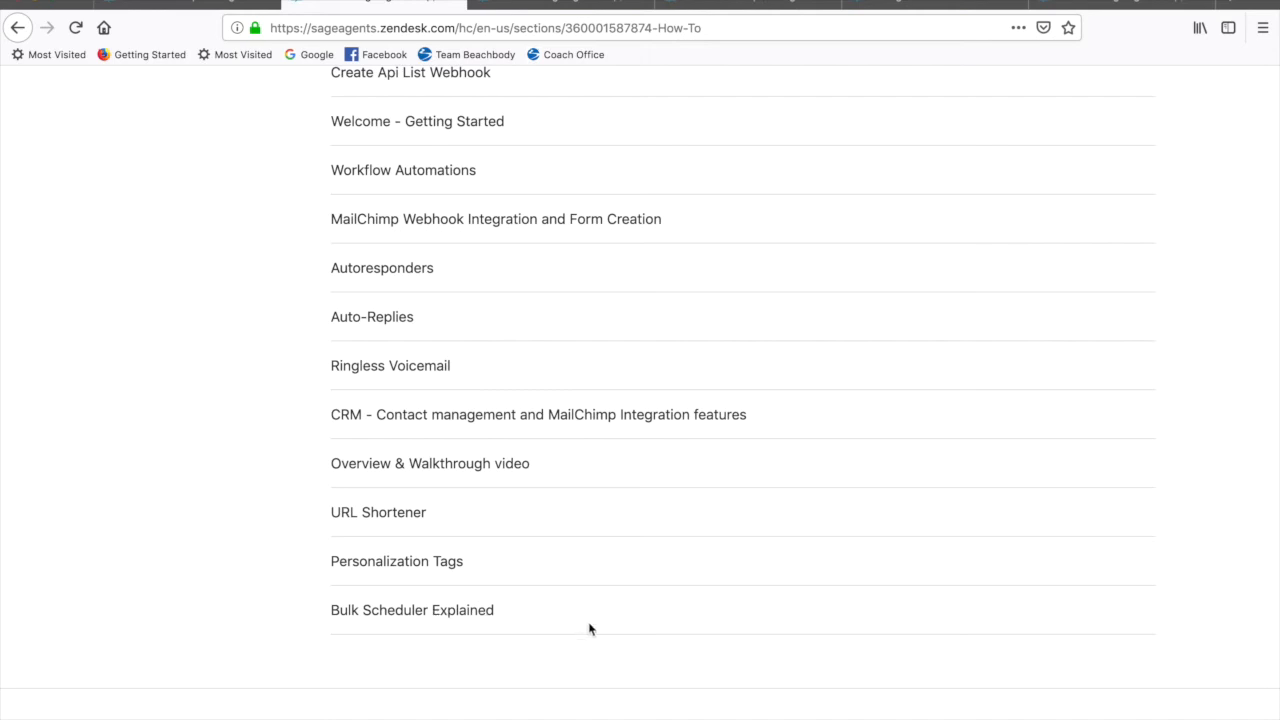
pyautogui.scroll(2, 590, 629)
pyautogui.scroll(-1, 590, 629)
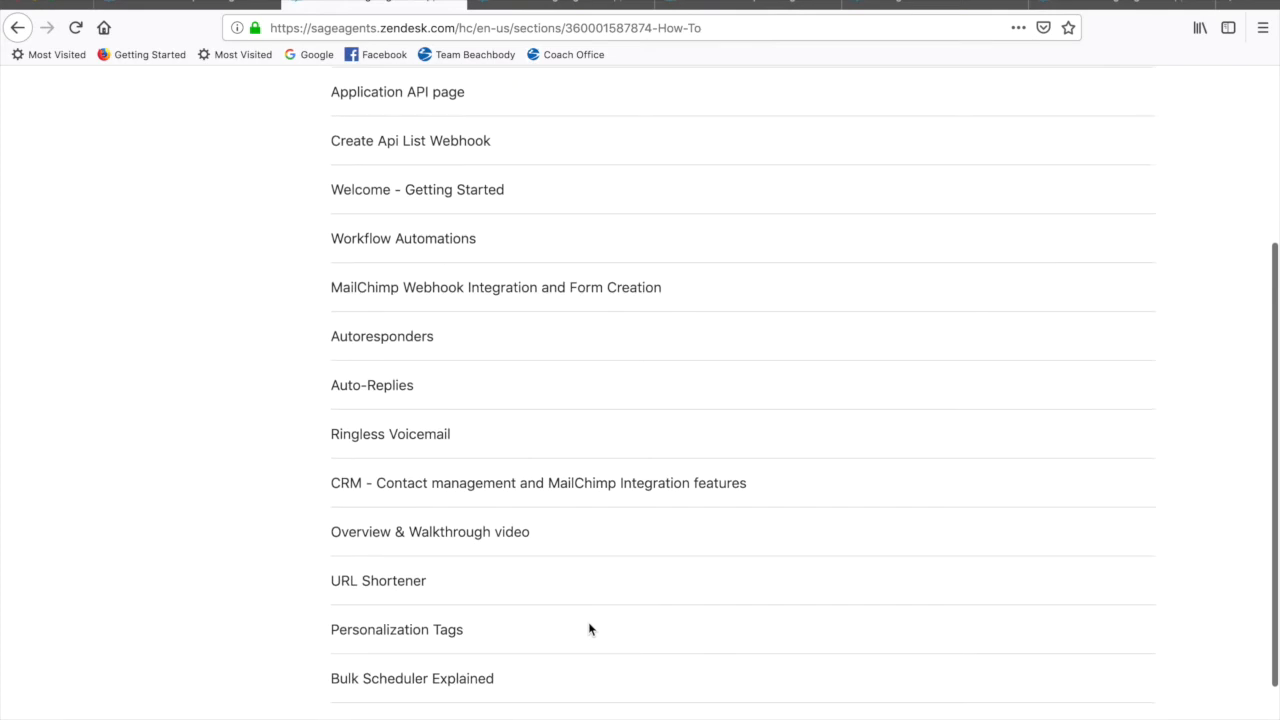
pyautogui.scroll(5, 590, 629)
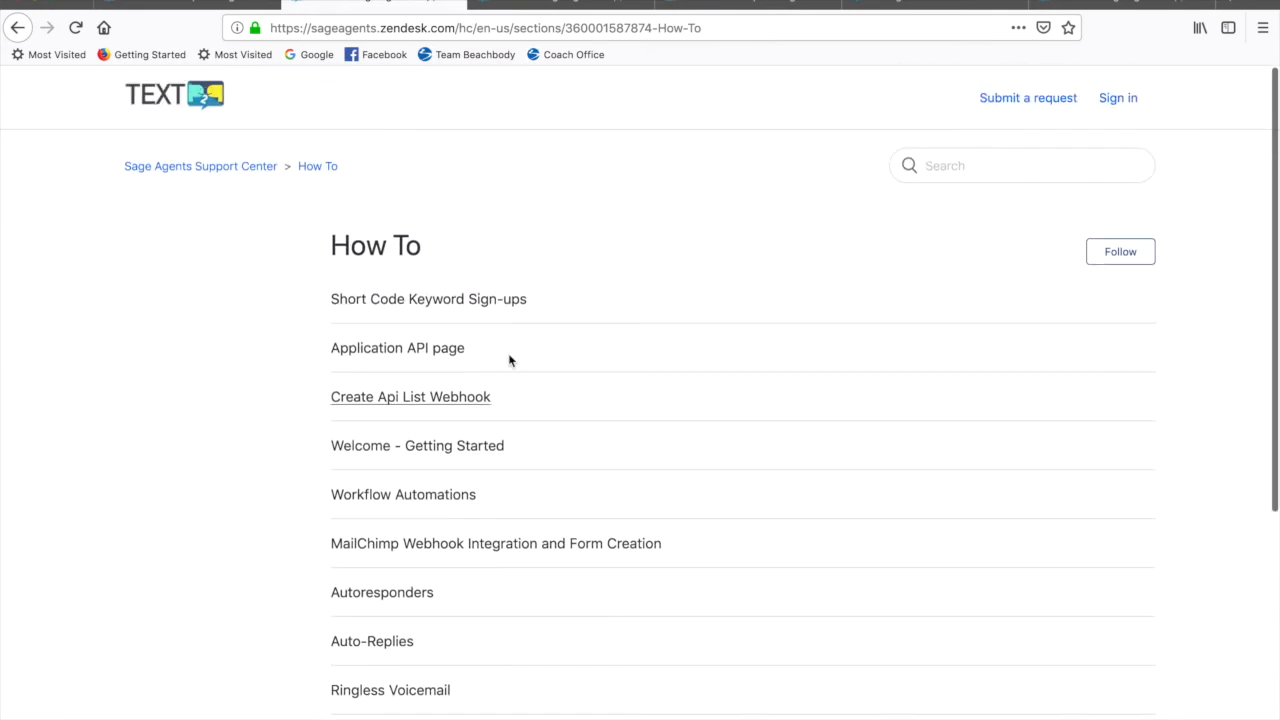
pyautogui.click(181, 3)
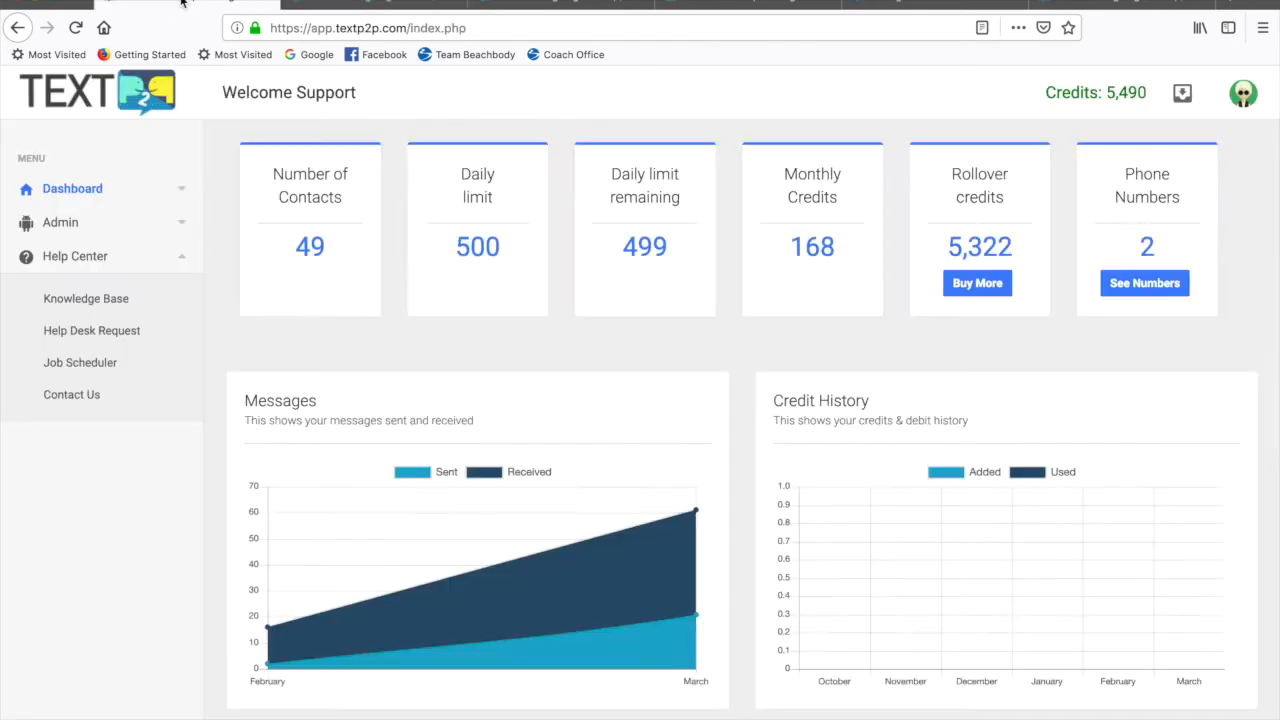